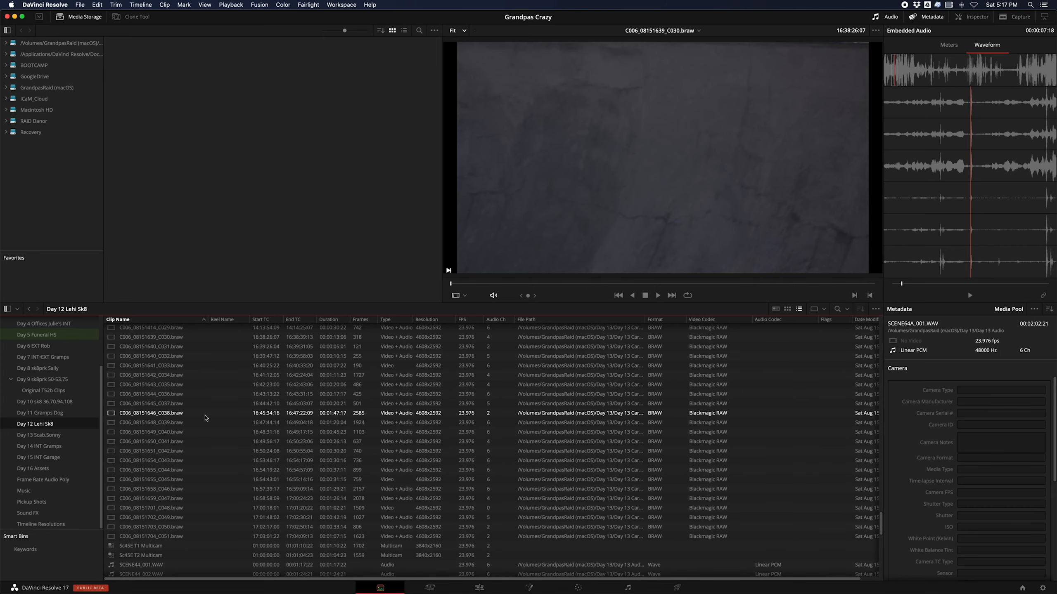
Load clip C006_08151402_C027-64aT1 in the viewer and zoom in on the slate to read it.
left_click(120, 393)
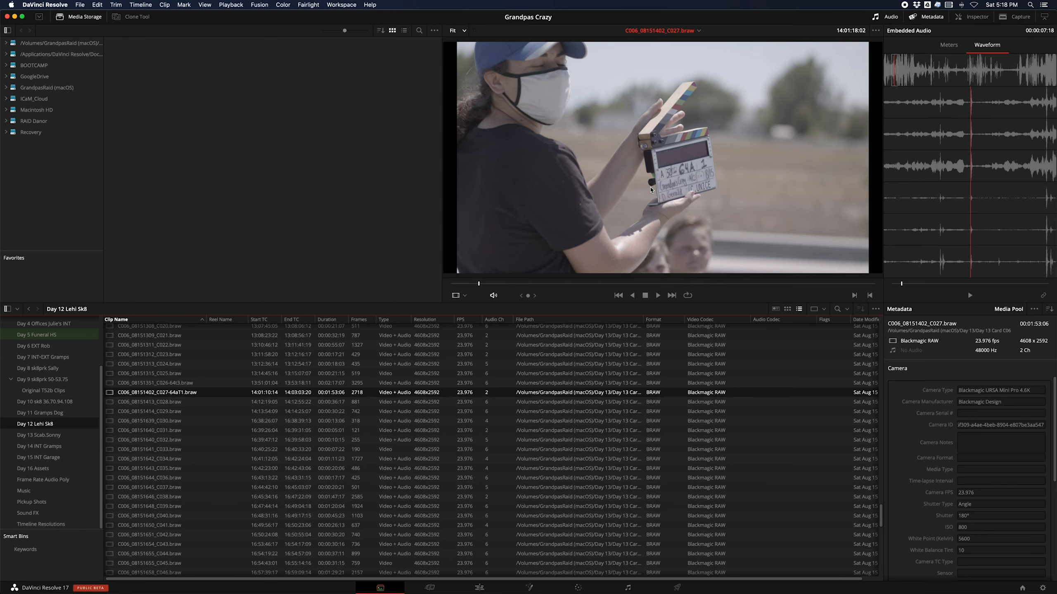
scroll(651, 190, "up", 2)
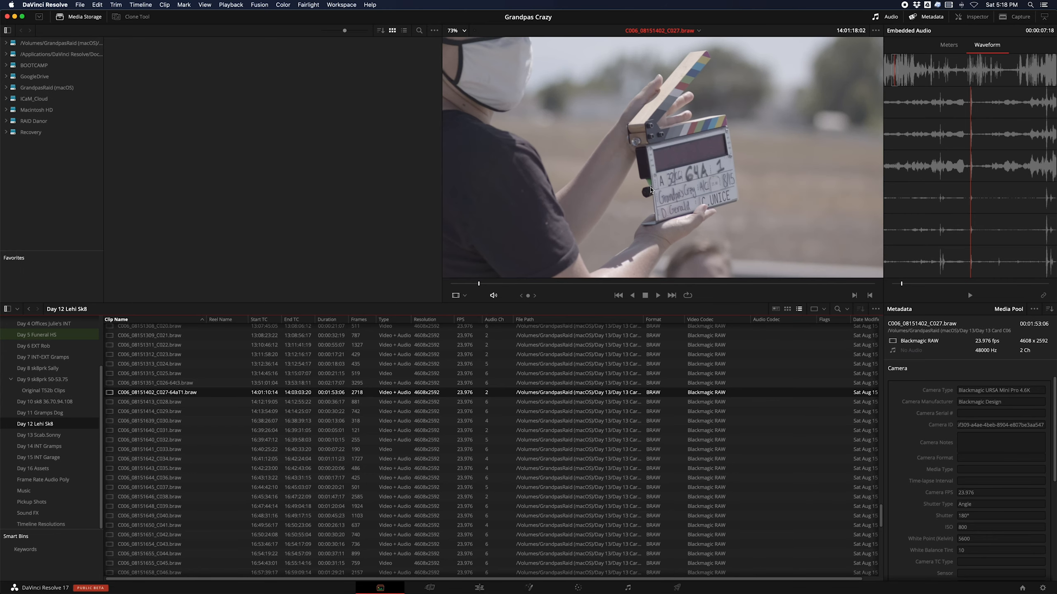
scroll(694, 194, "up", 1)
scroll(667, 199, "down", 2)
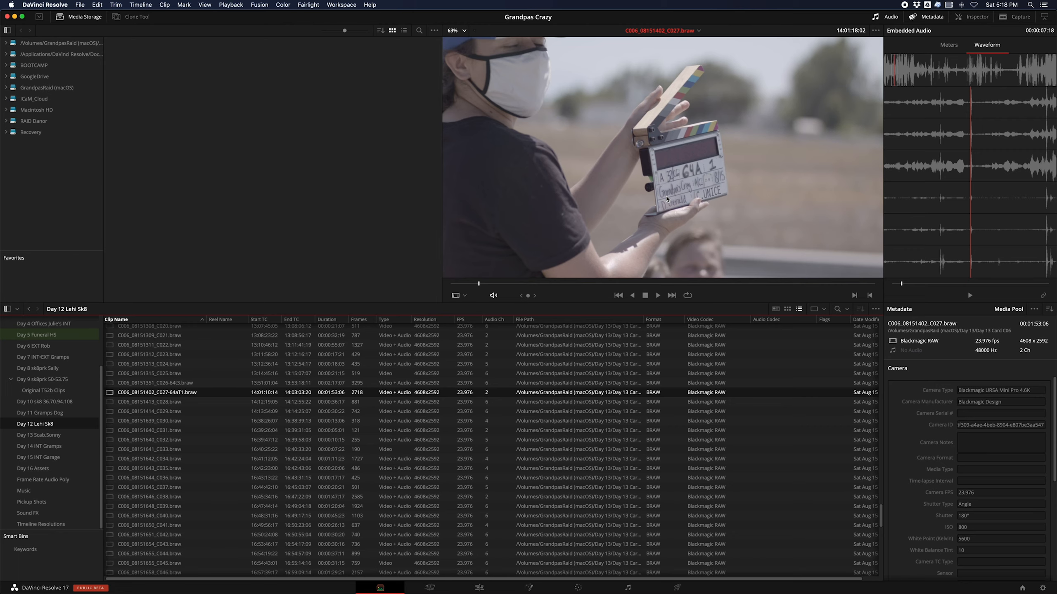
Load clip A032_08151402_C049-64aT1 in the viewer and inspect the slate in the wide shot.
scroll(175, 441, "up", 5)
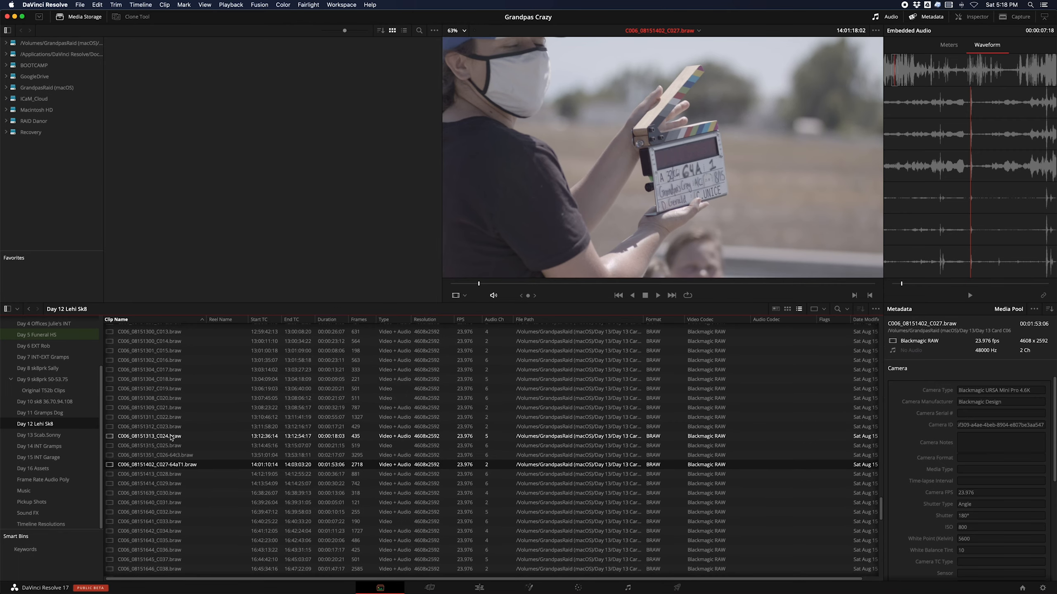
scroll(170, 437, "up", 10)
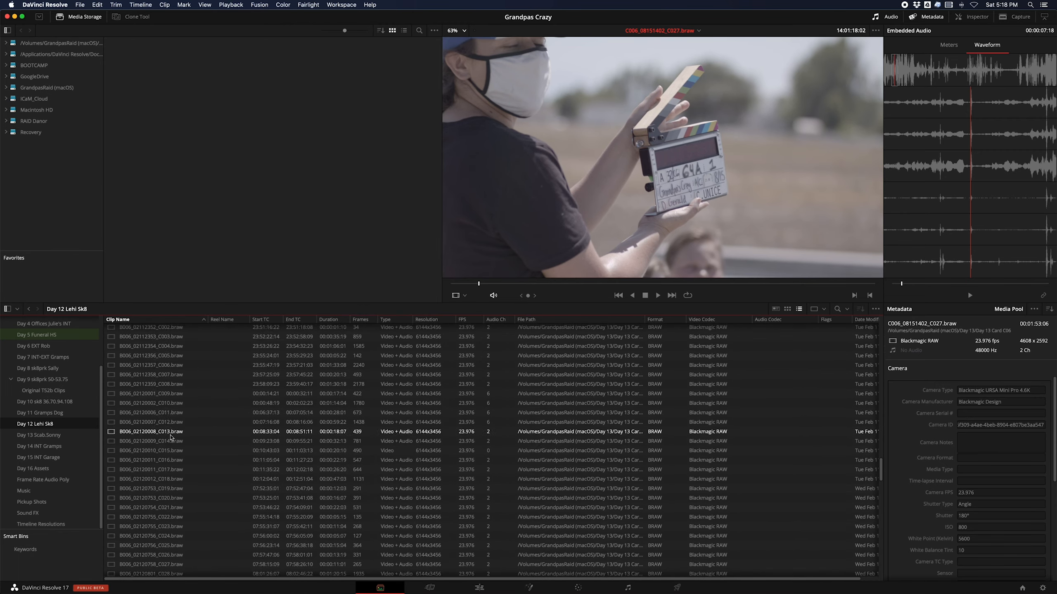
scroll(170, 437, "up", 10)
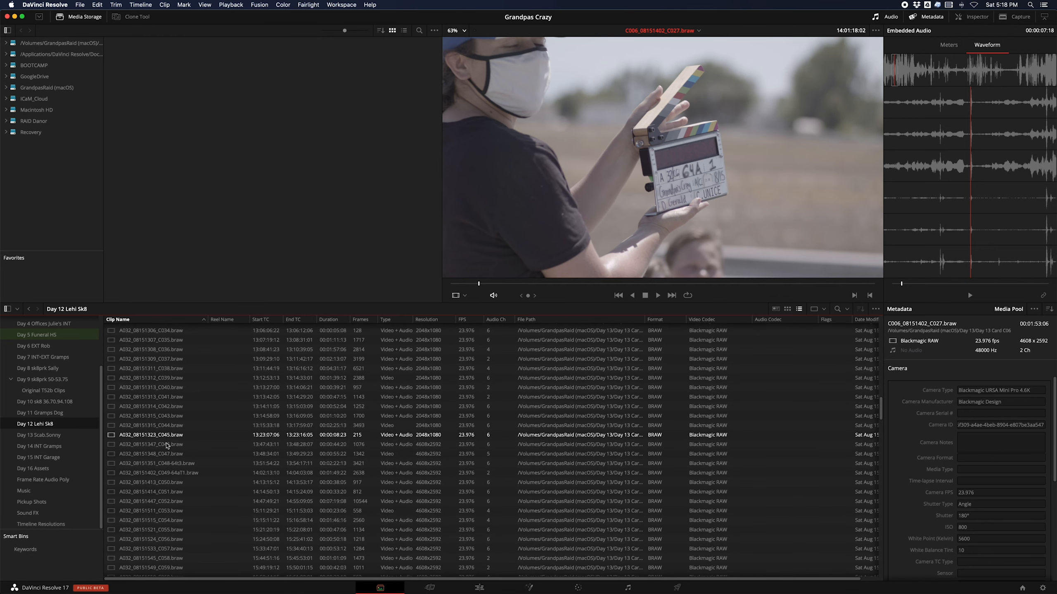
left_click(111, 474)
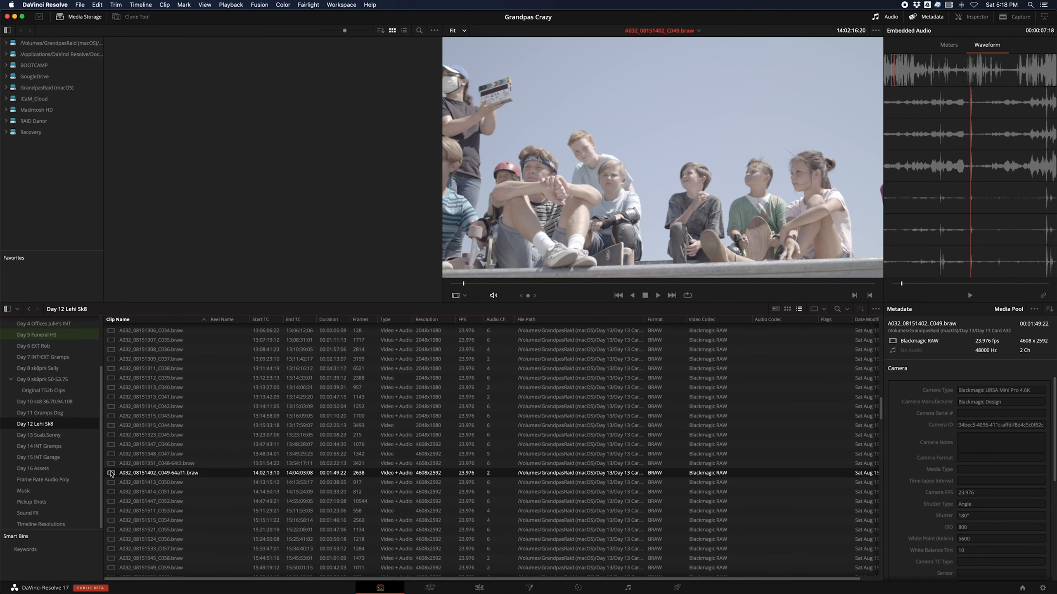
scroll(723, 186, "down", 2)
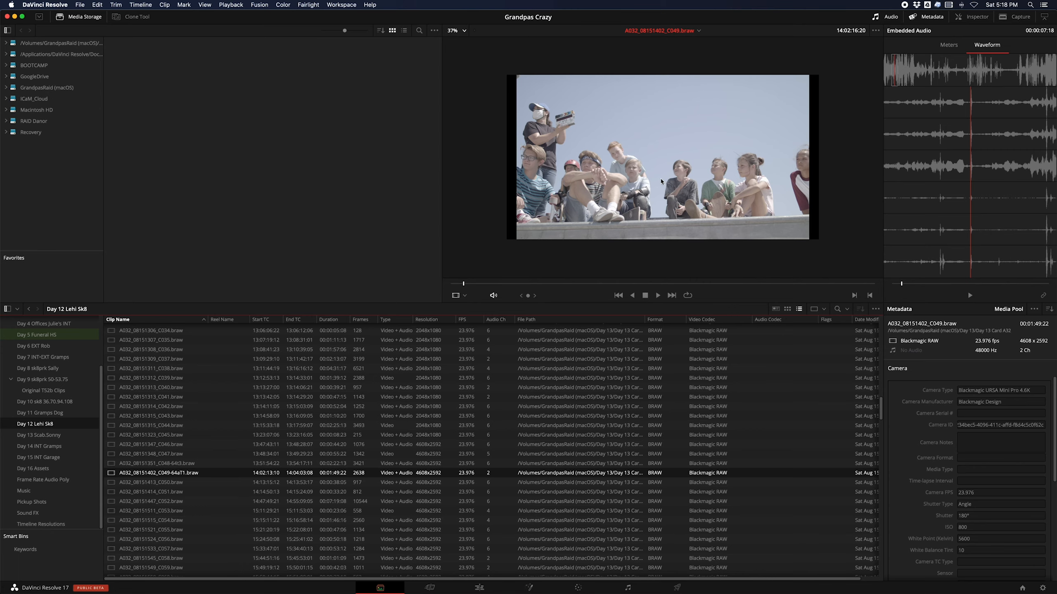
scroll(661, 182, "up", 2)
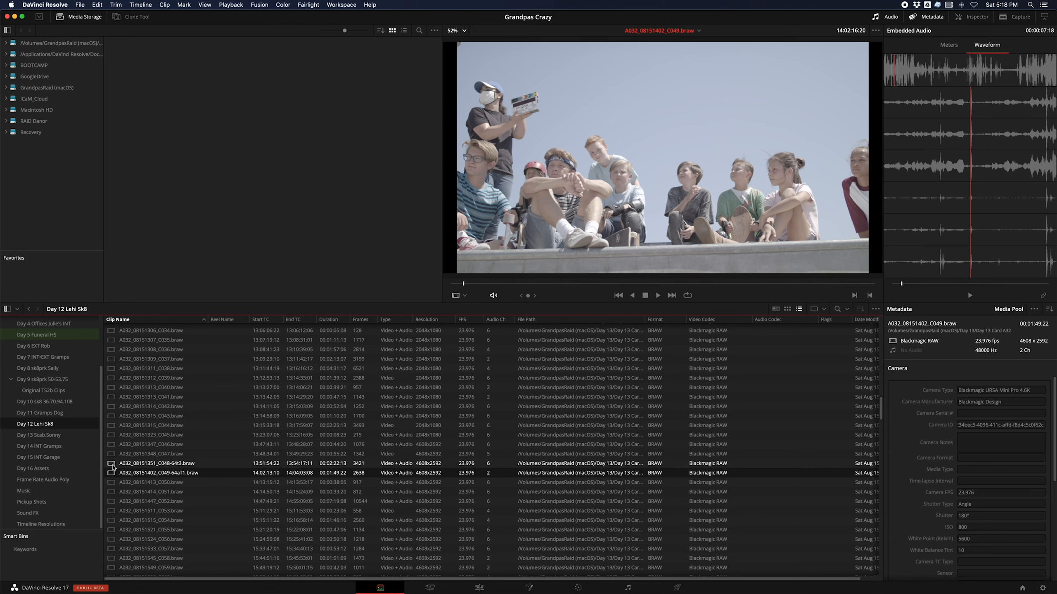
Load clip A032_08151351_C048-64t3 and scrub through the skateboarding run, raising the volume to review picture and sound.
left_click(113, 464)
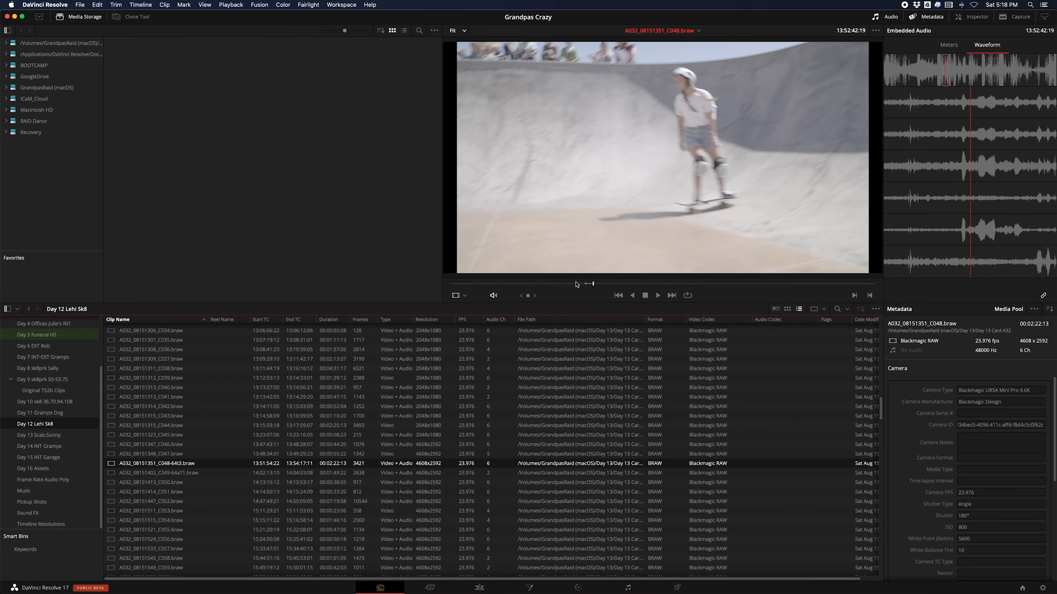
left_click(575, 285)
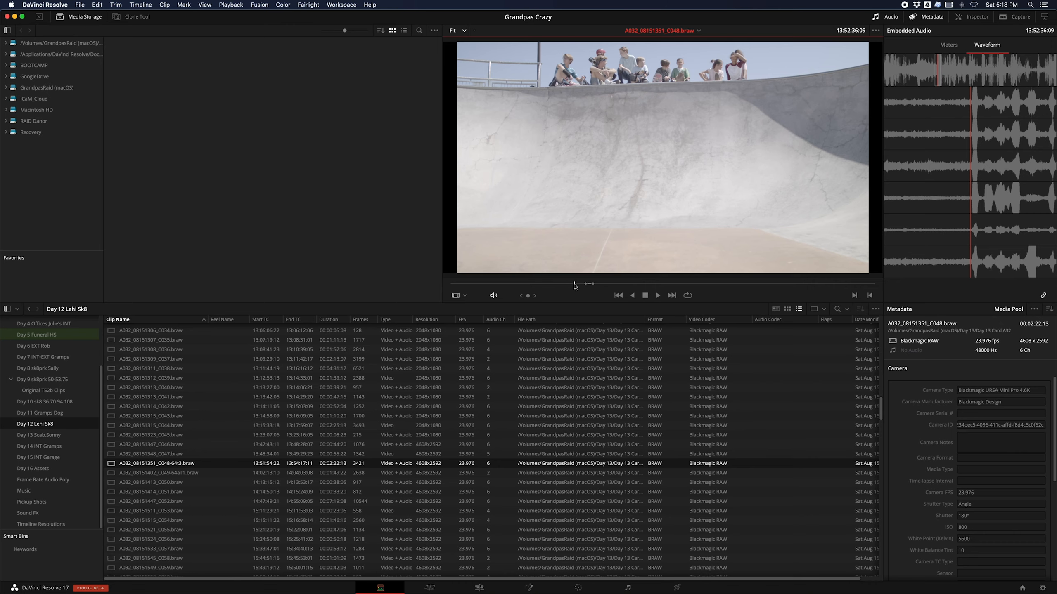
left_click(585, 285)
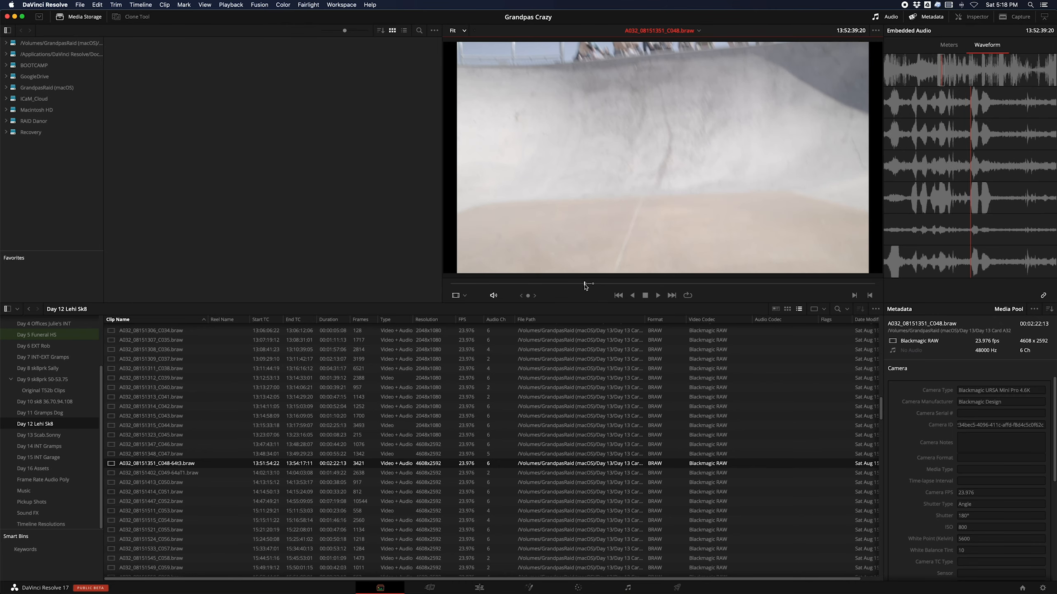
key("XF86AudioRaiseVolume")
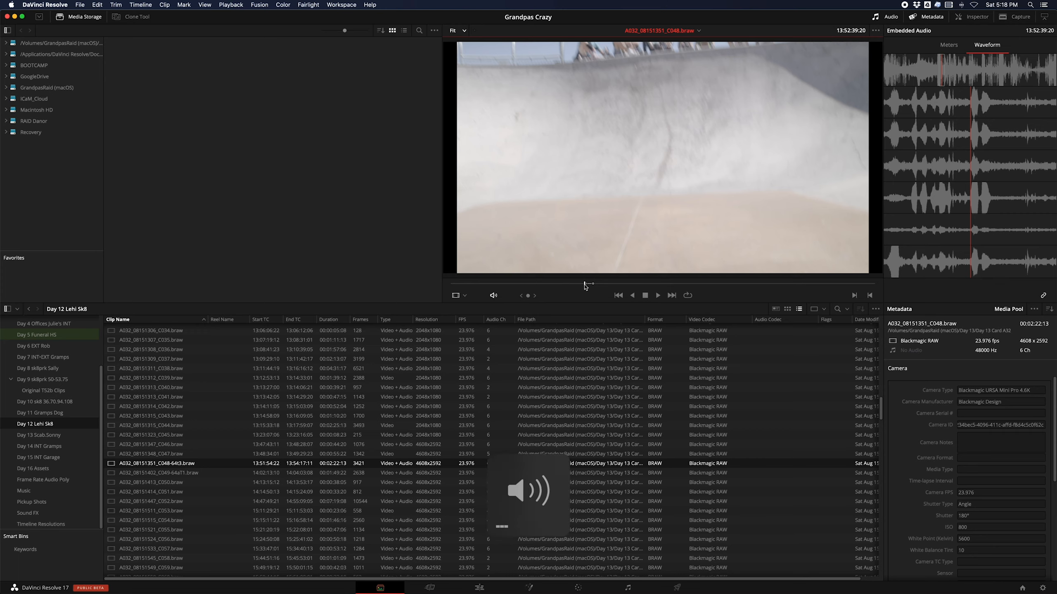
left_click(575, 285)
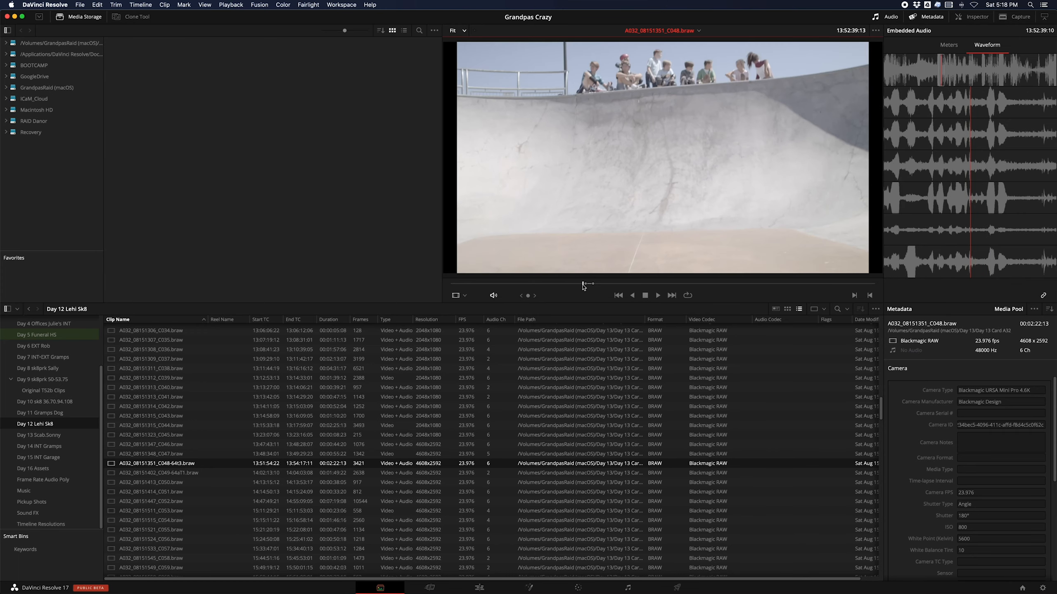
left_click_drag(575, 284, 597, 291)
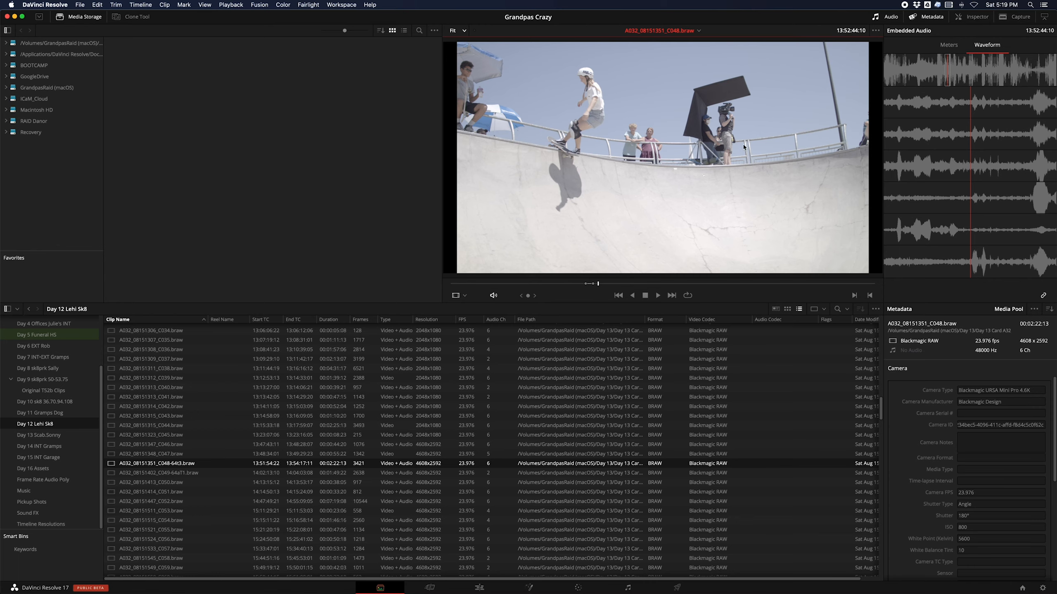
left_click_drag(597, 286, 599, 285)
scroll(691, 237, "down", 2)
scroll(691, 236, "up", 3)
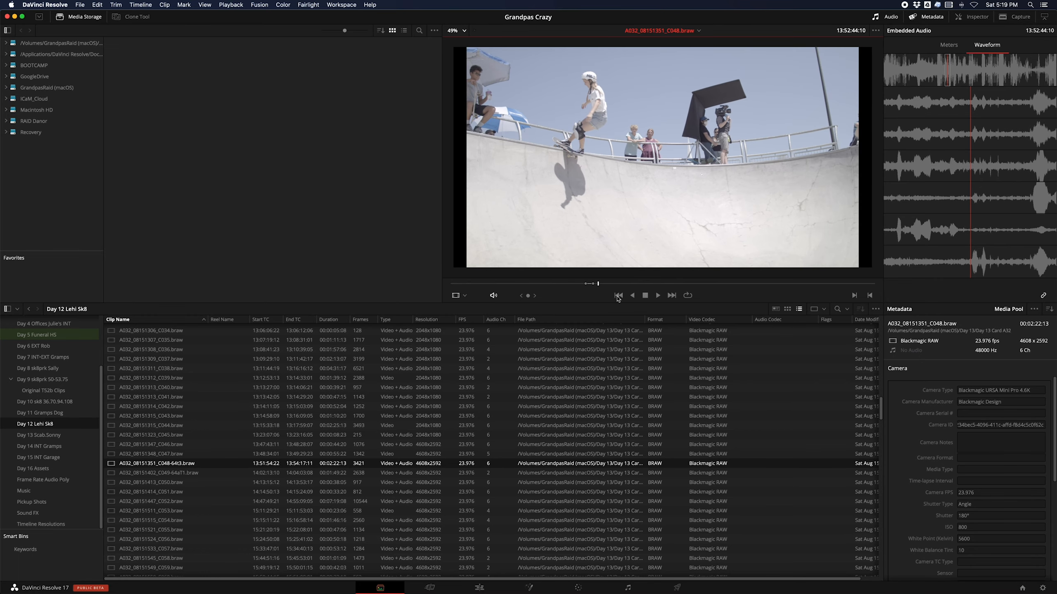
left_click(598, 286)
mouse_move(599, 287)
left_mouse_down()
mouse_move(609, 284)
mouse_move(587, 288)
left_mouse_up()
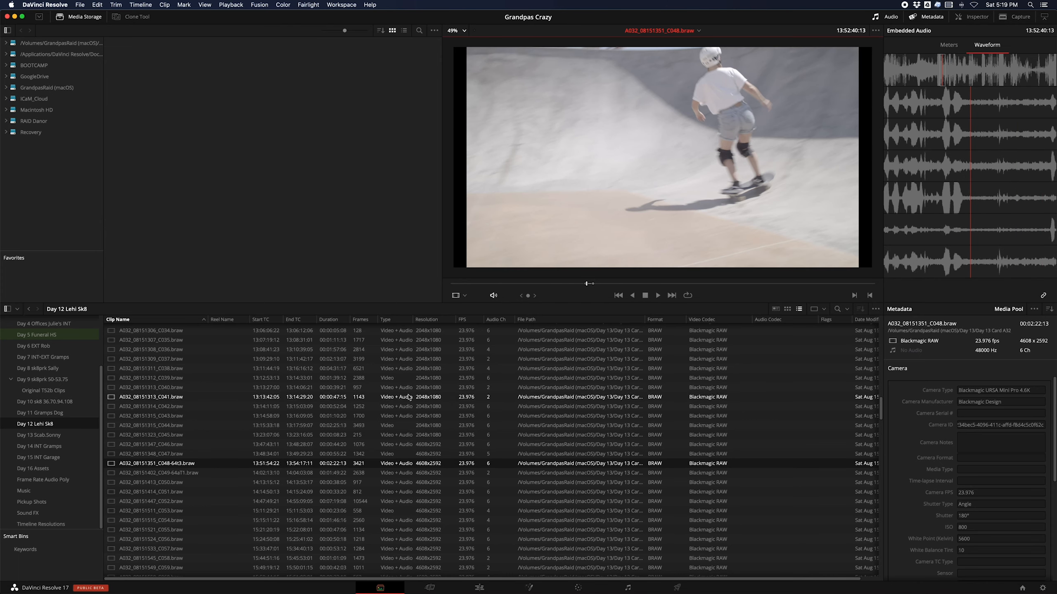
Select clip A032_08151402_C049-64aT1 together with the audio file SCENE64A_001.WAV.
left_click(117, 475)
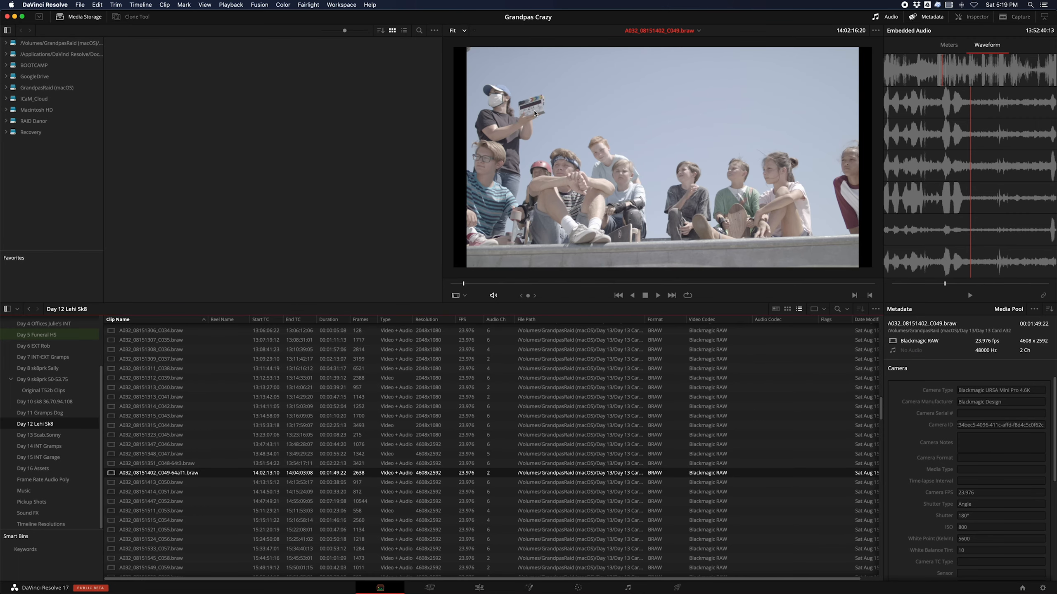
scroll(535, 113, "up", 3)
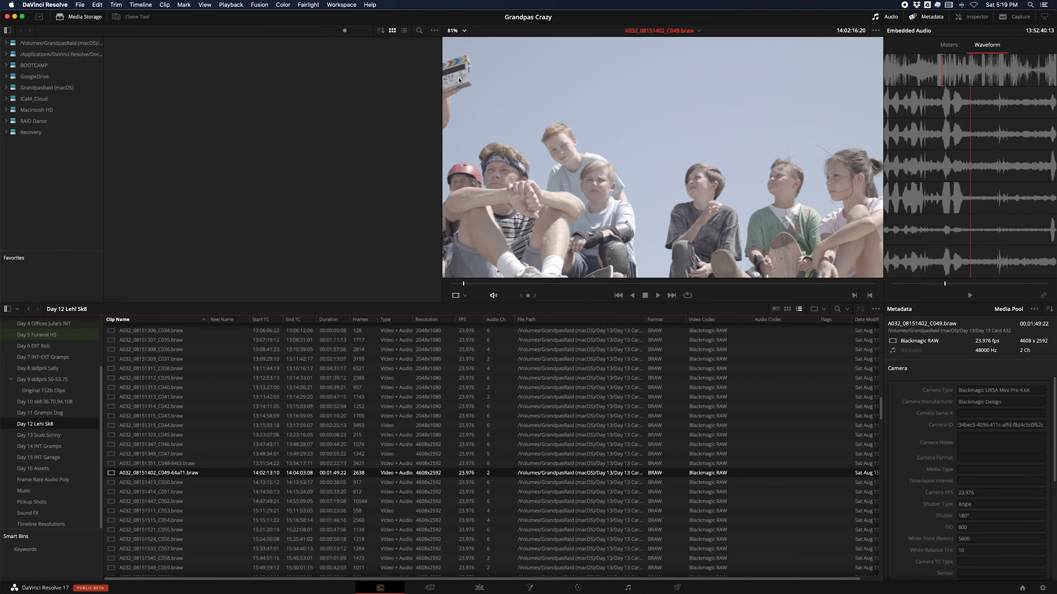
scroll(512, 213, "down", 3)
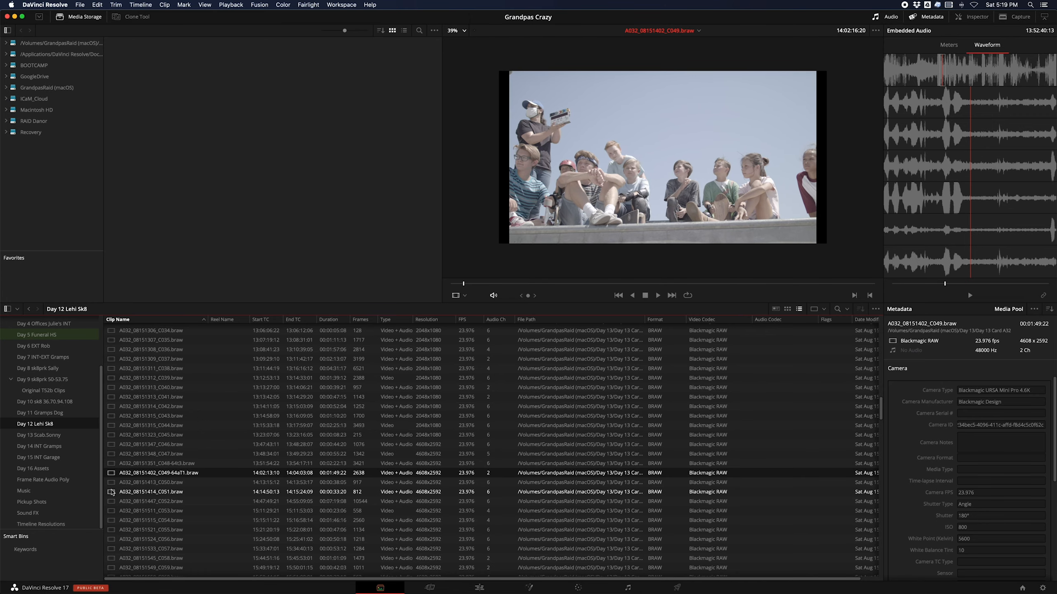
scroll(189, 477, "down", 15)
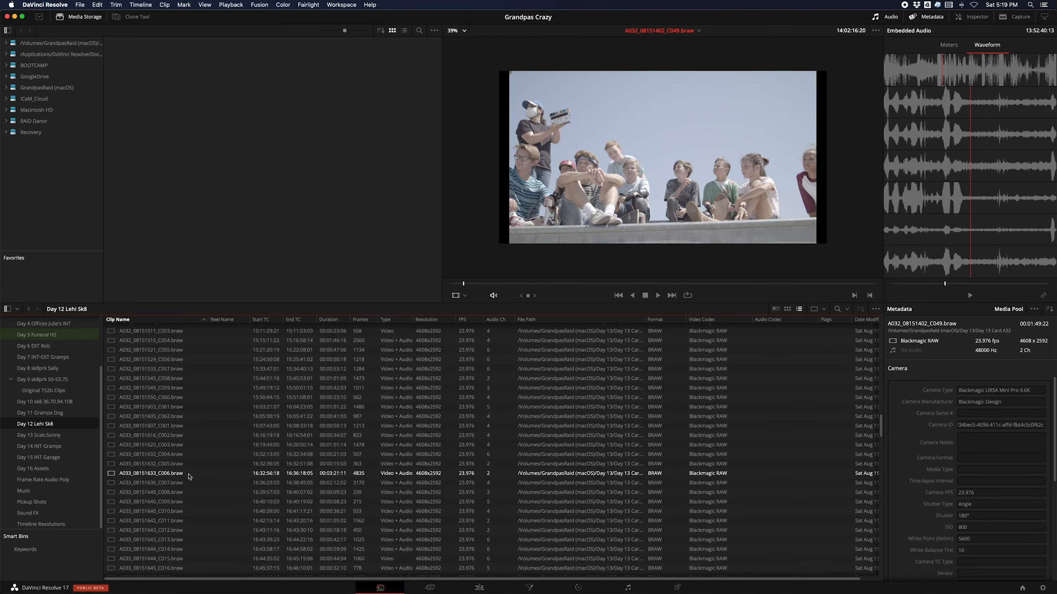
scroll(189, 477, "down", 15)
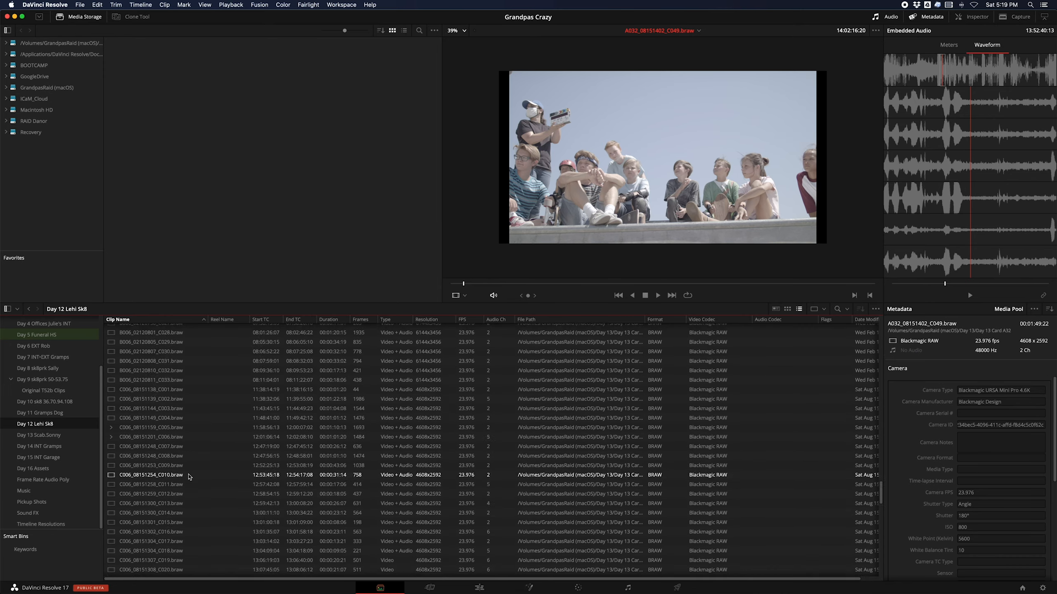
scroll(188, 476, "down", 5)
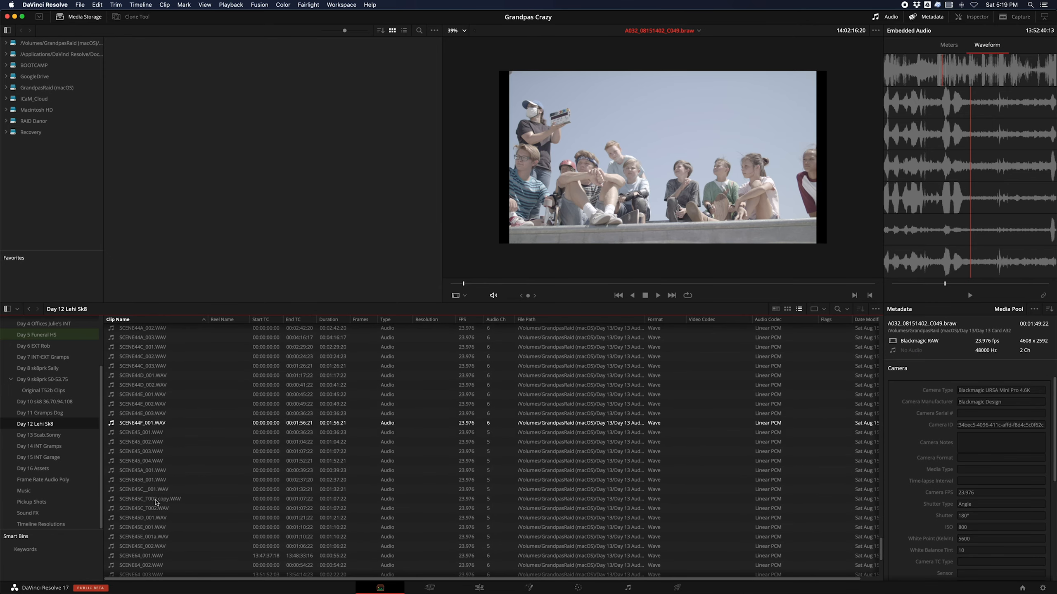
scroll(181, 517, "down", 3)
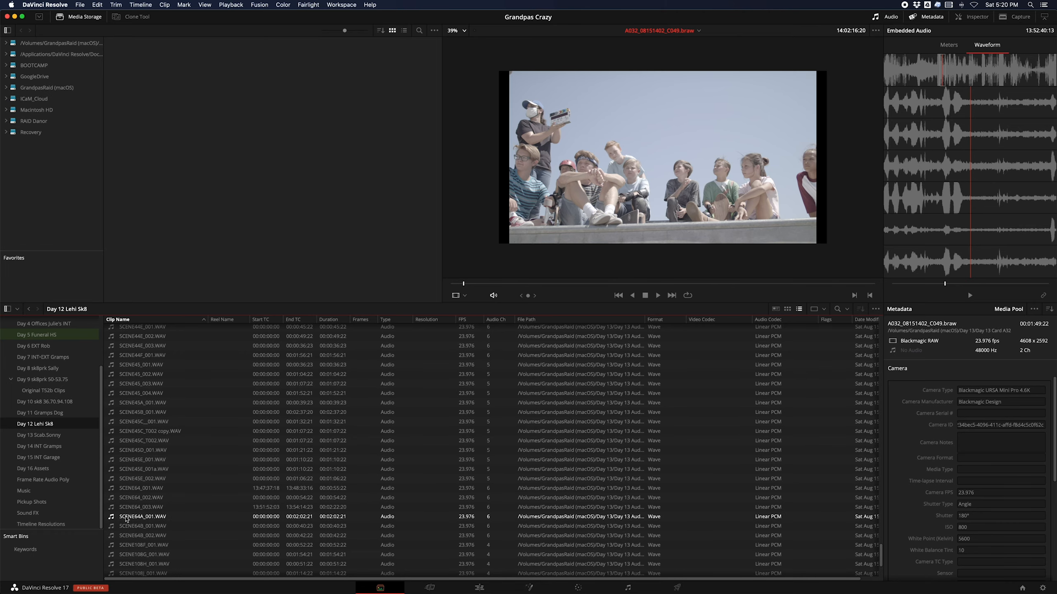
left_click(112, 520, "super")
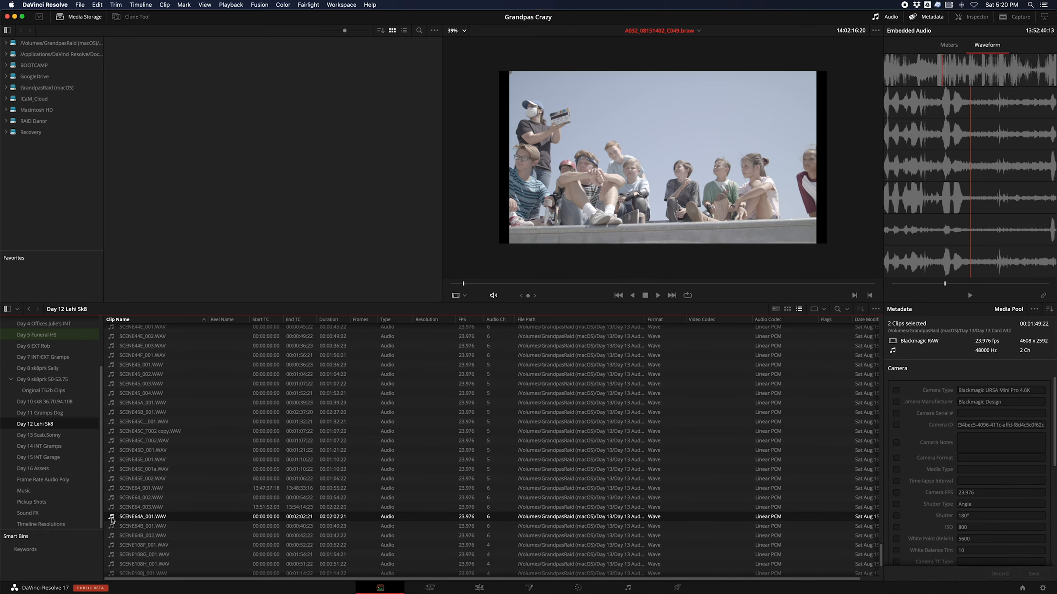
Try to auto-sync the audio of A032_08151402_C049-64aT1 and SCENE64A_001.WAV based on waveform.
scroll(112, 520, "up", 15)
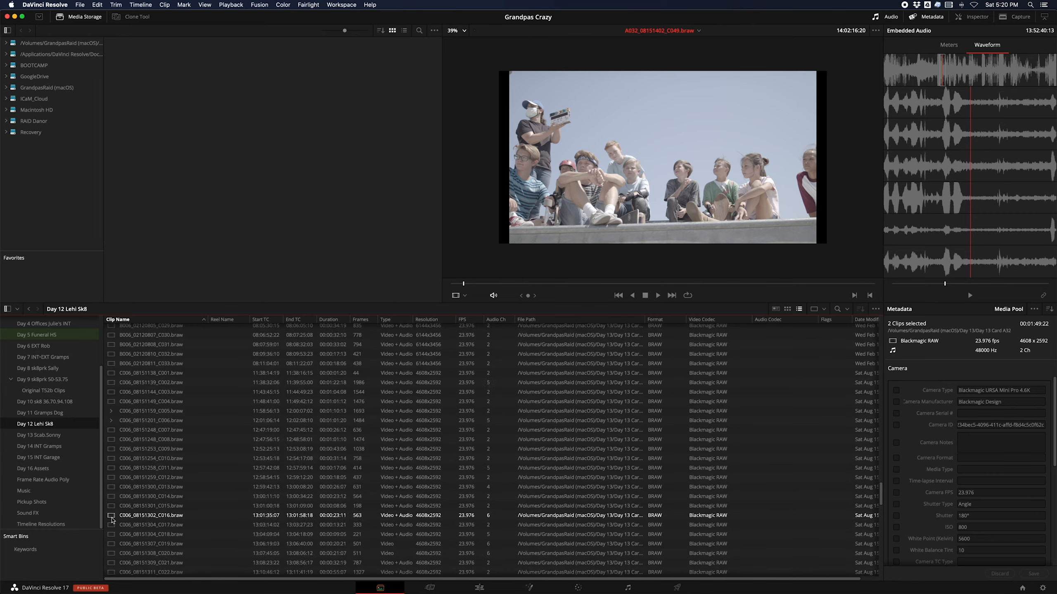
scroll(120, 510, "up", 10)
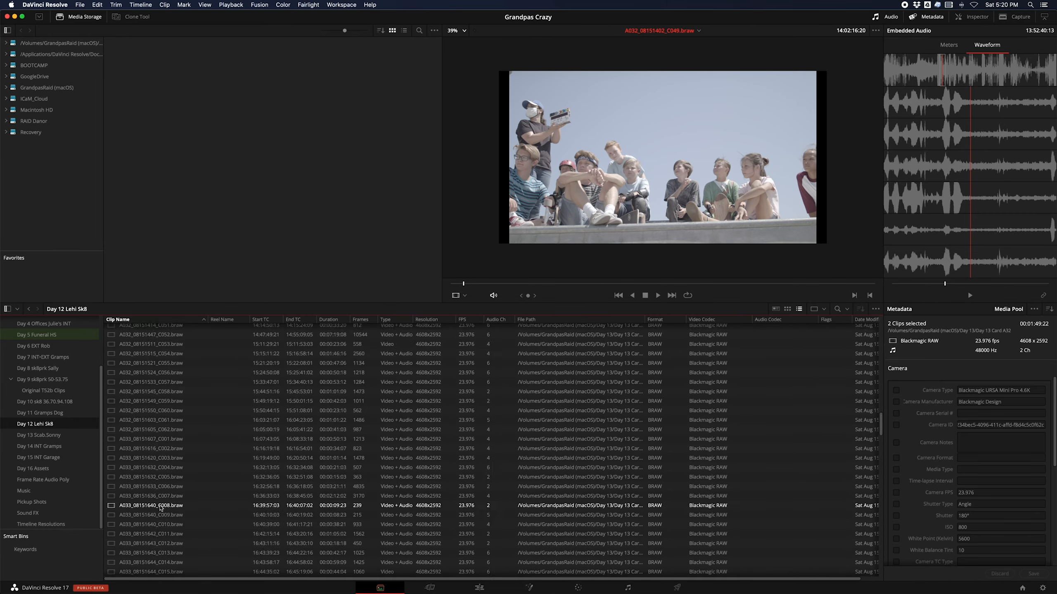
scroll(161, 508, "down", 13)
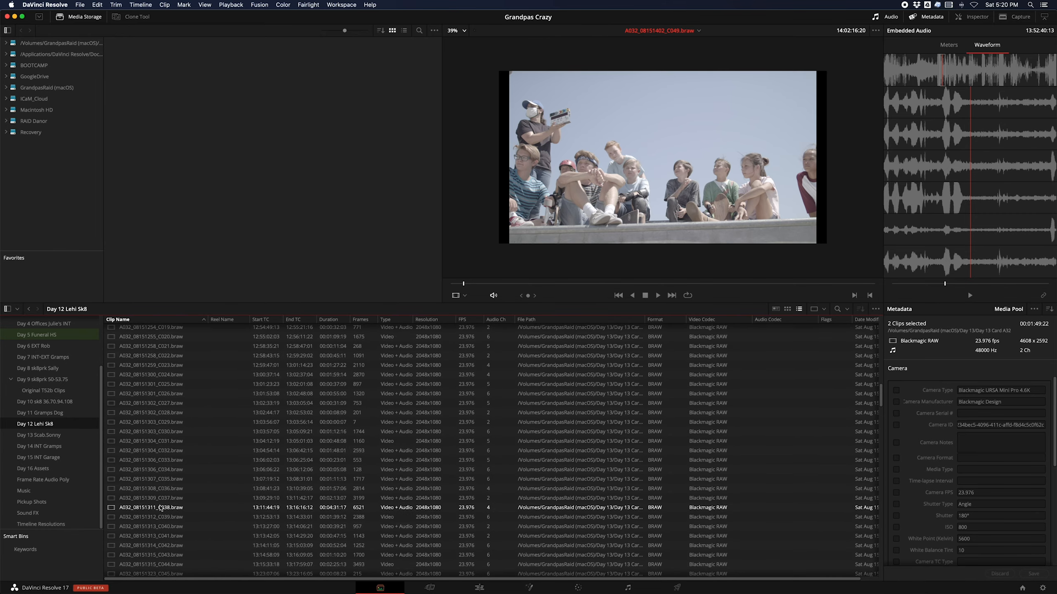
scroll(161, 508, "down", 10)
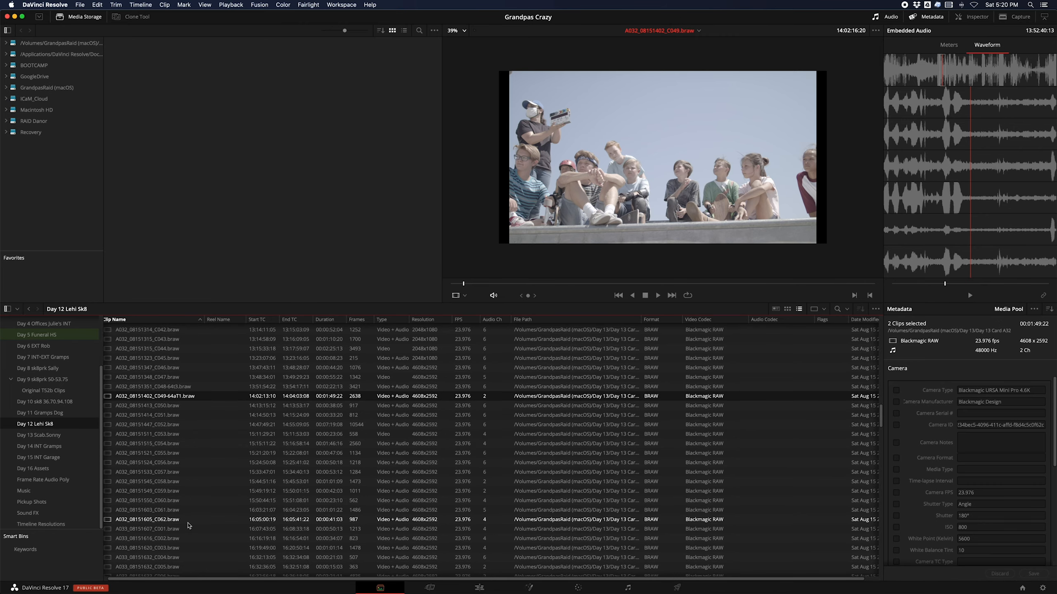
scroll(188, 526, "down", 15)
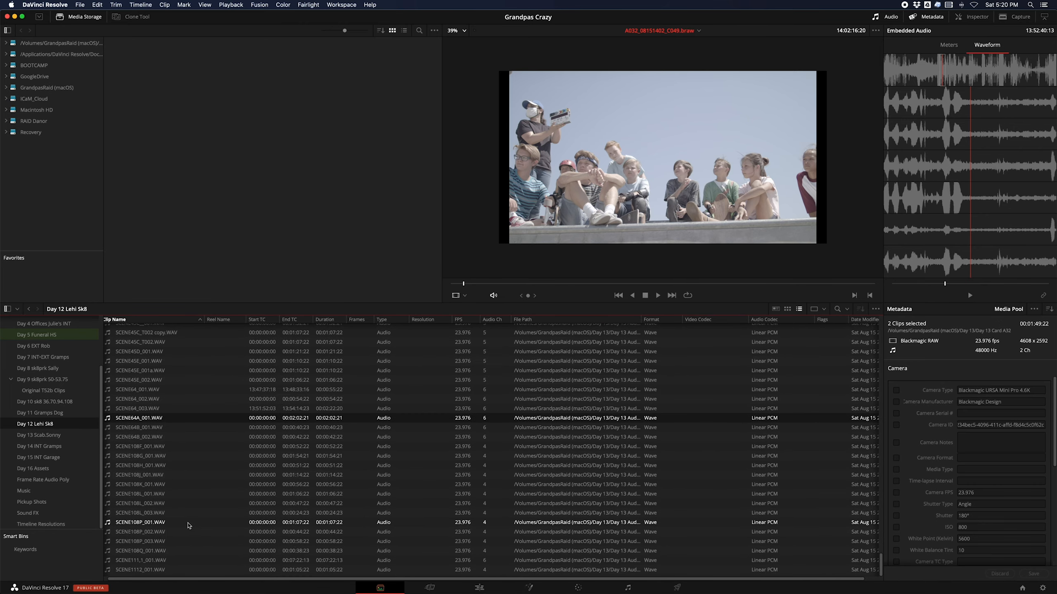
right_click(118, 419)
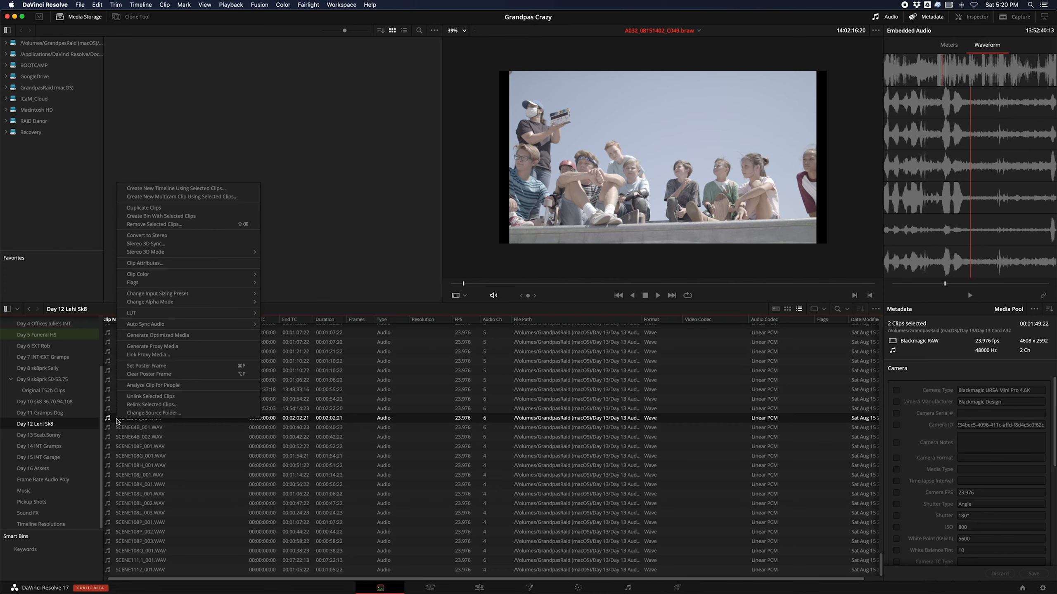
mouse_move(183, 325)
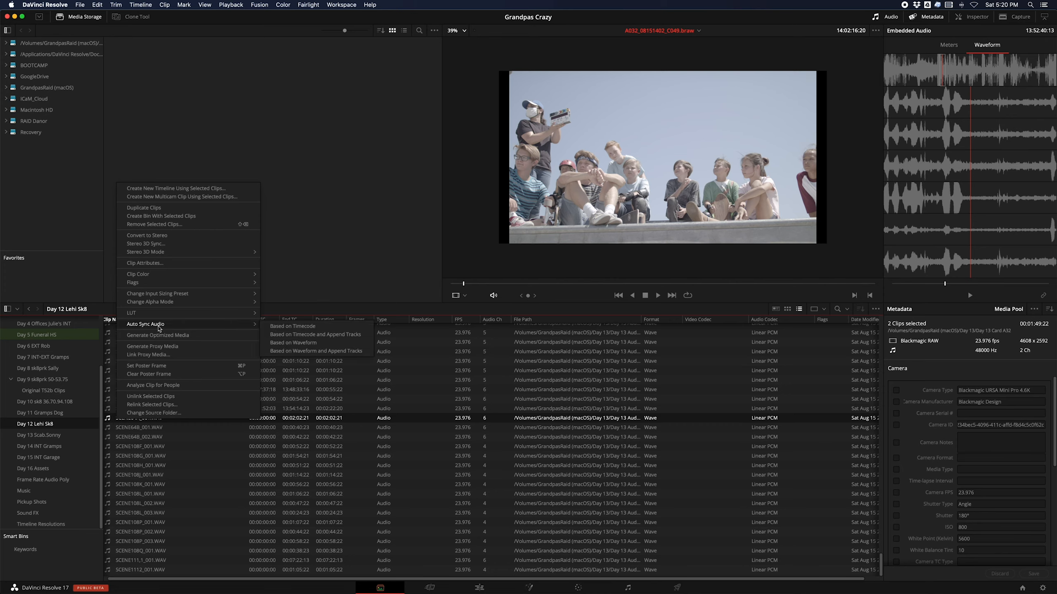
left_click(296, 346)
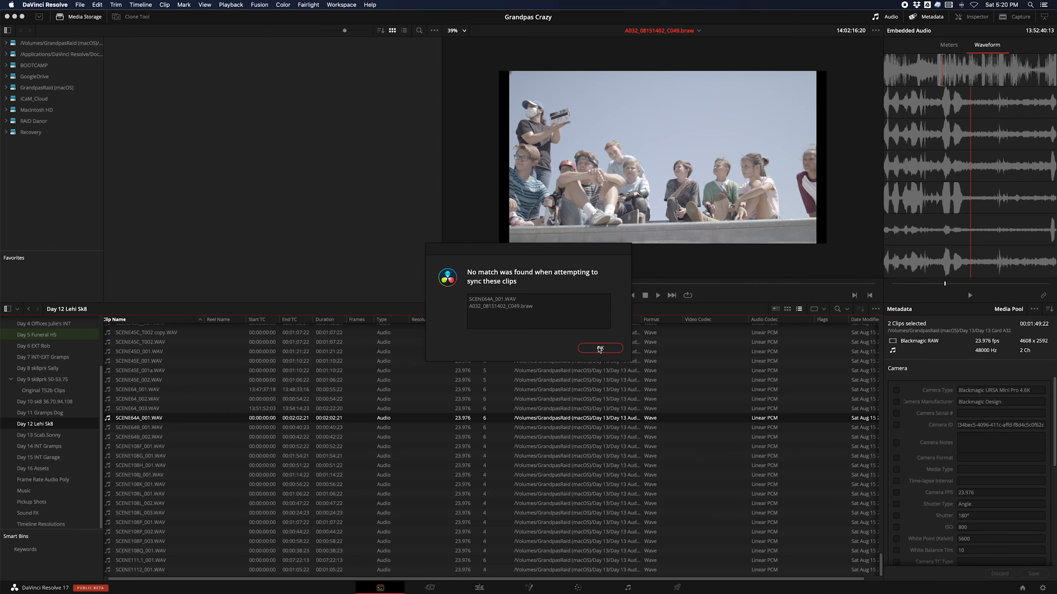
left_click(599, 349)
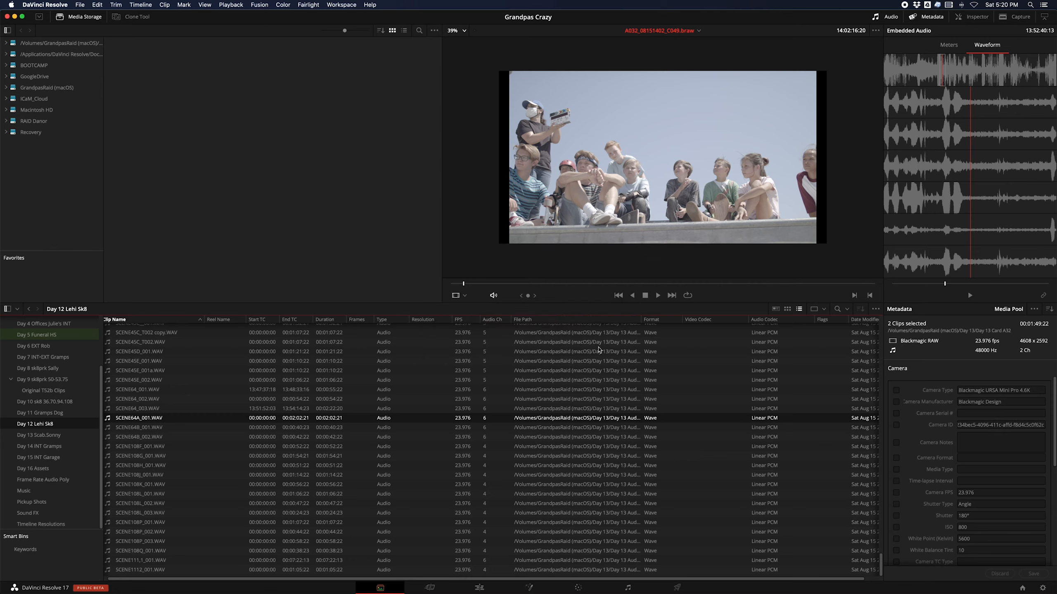
scroll(599, 375, "up", 5)
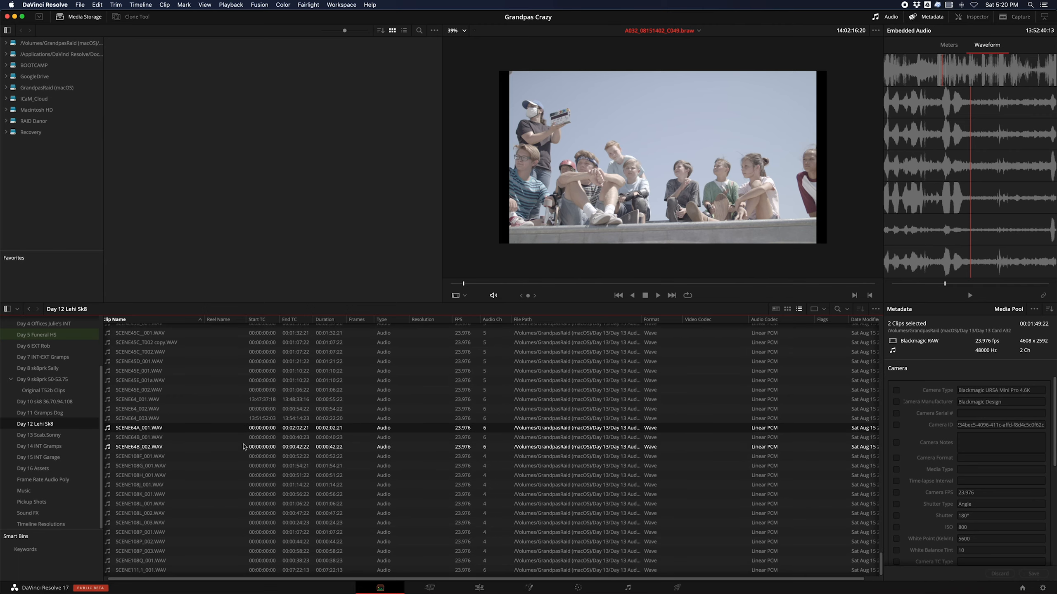
Find camera clip A032_08151402_C049-64aT1 in the Day 12 Lehi Sk8 bin and load it in the viewer.
scroll(594, 180, "up", 5)
scroll(594, 179, "down", 4)
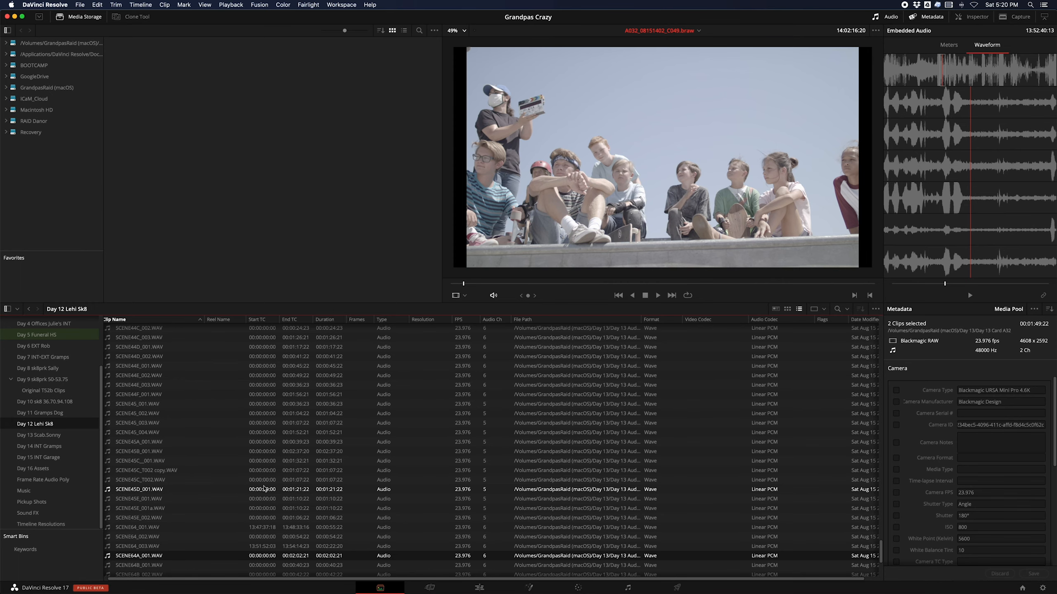
scroll(264, 488, "up", 10)
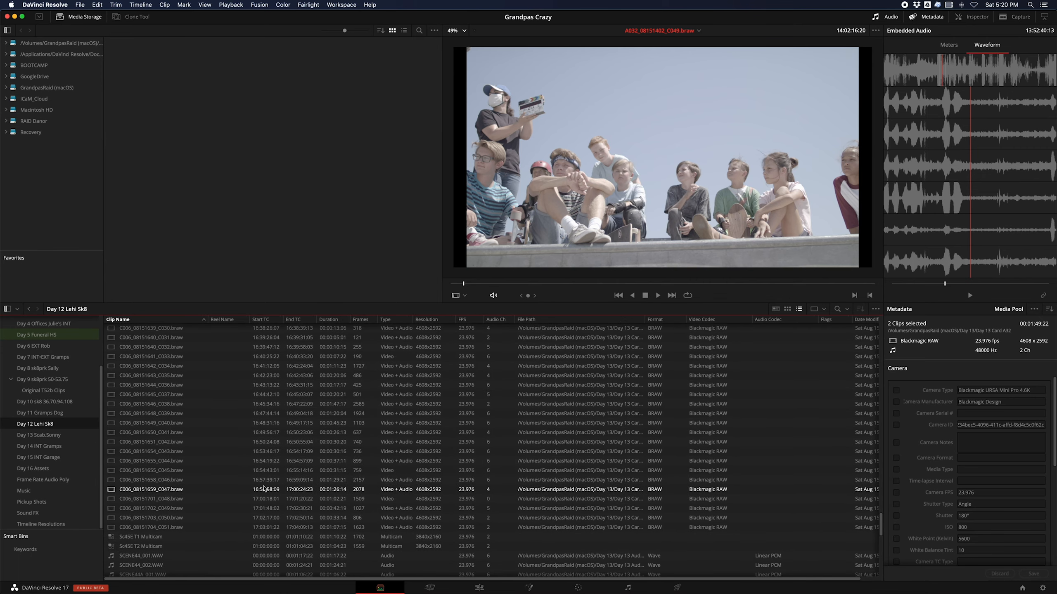
scroll(264, 488, "up", 10)
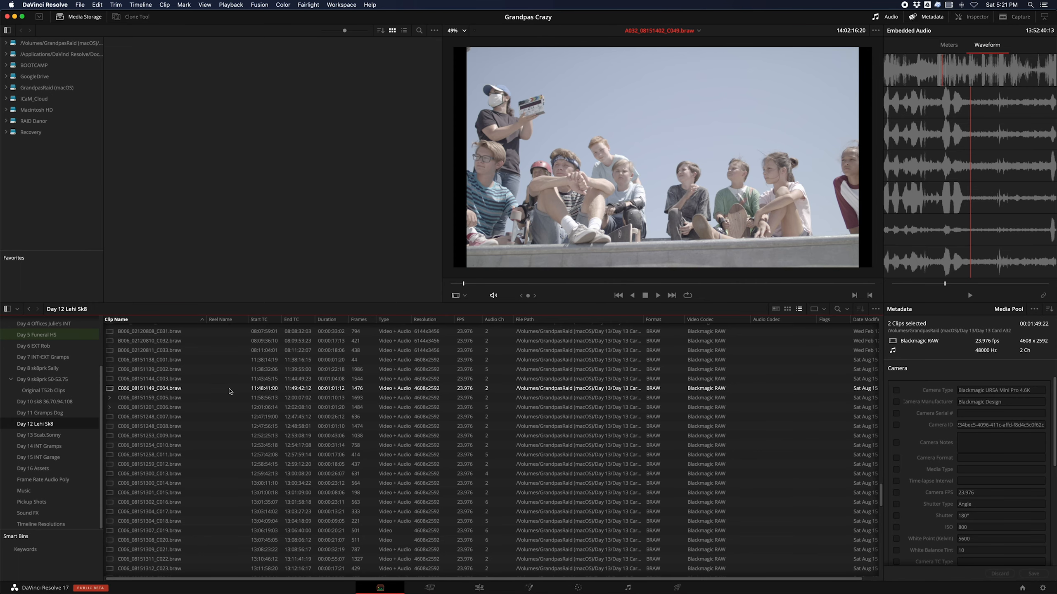
scroll(228, 392, "up", 5)
scroll(228, 392, "down", 15)
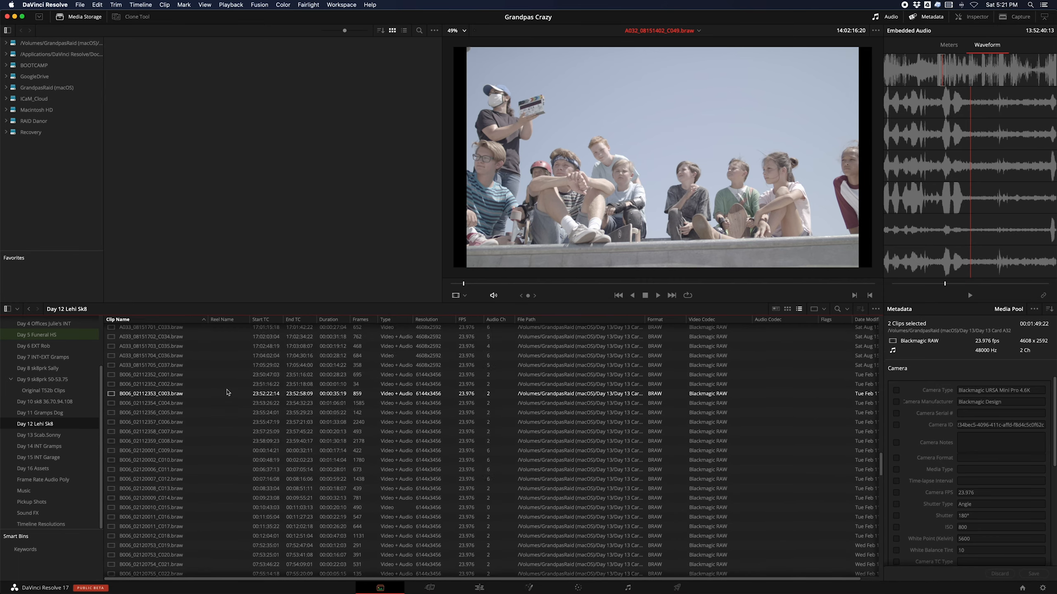
scroll(228, 392, "up", 1)
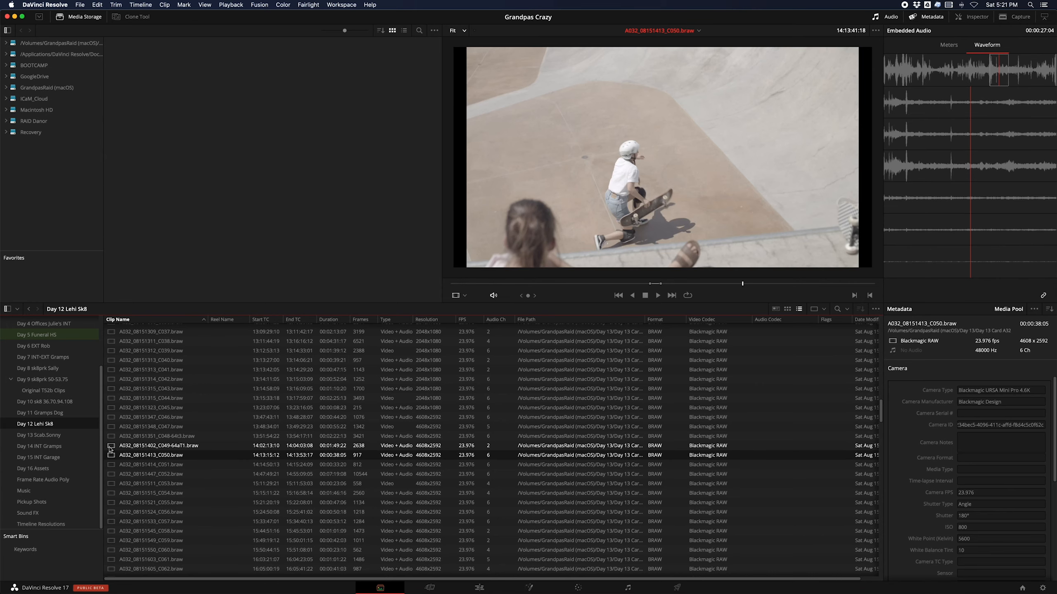
left_click(112, 447)
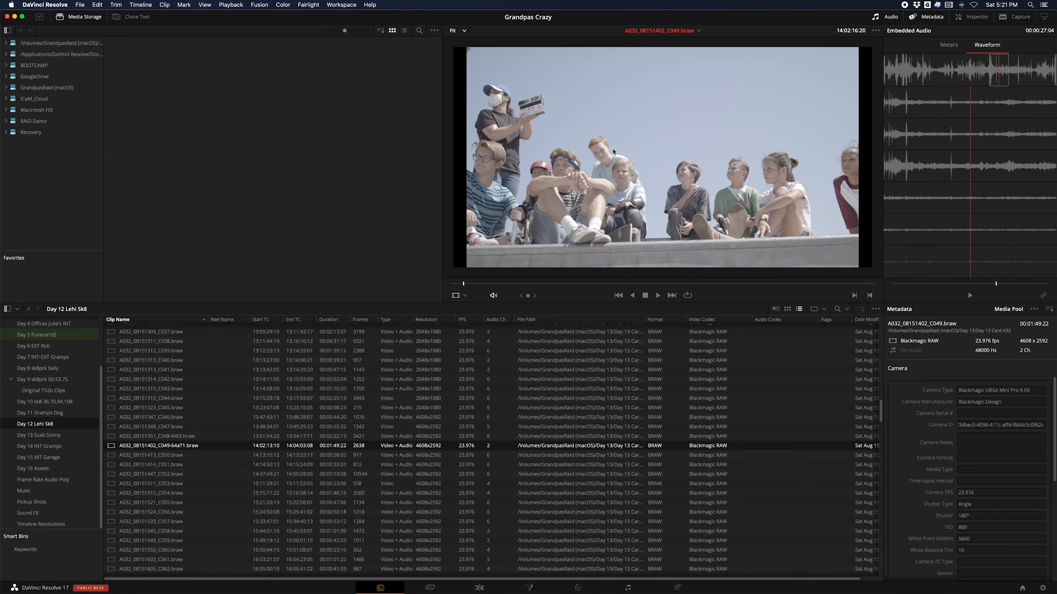
Enlarge the slate in the picture and park the clip on the clap frame at 14:02:16:20.
scroll(543, 120, "up", 2)
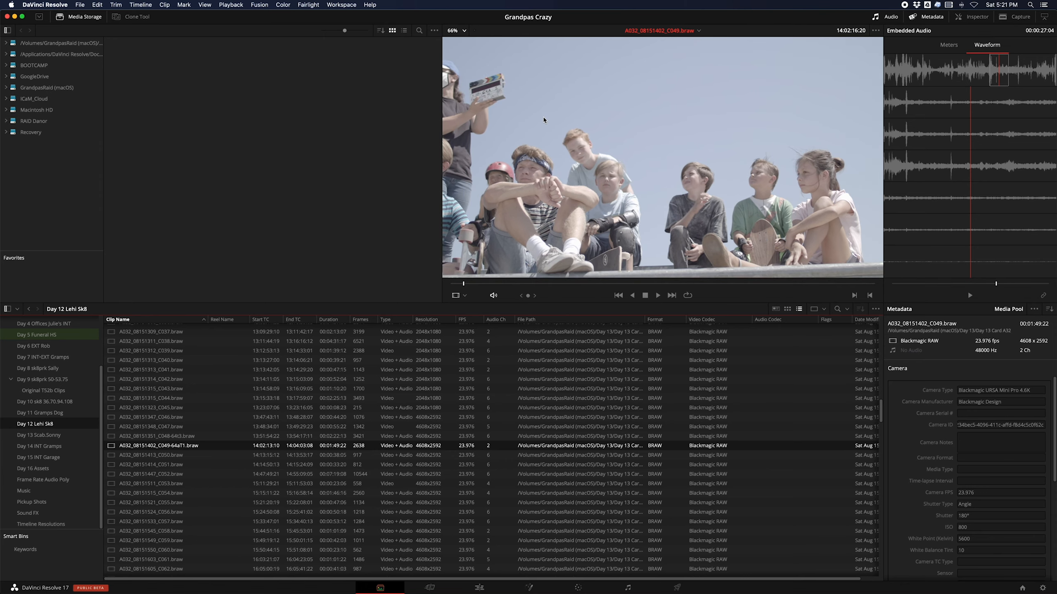
scroll(560, 139, "down", 3)
scroll(560, 140, "up", 3)
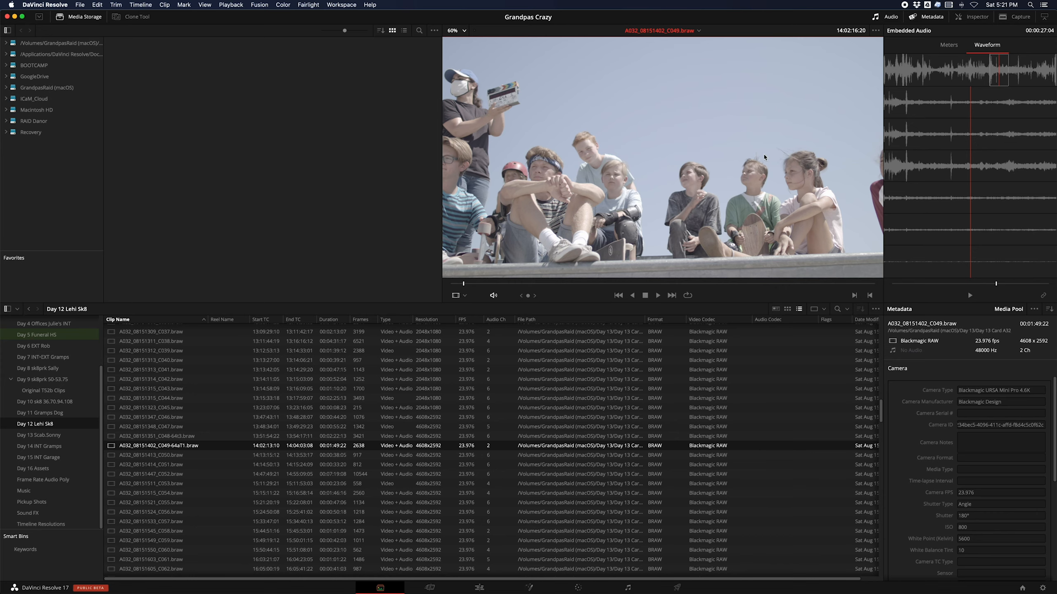
key("j")
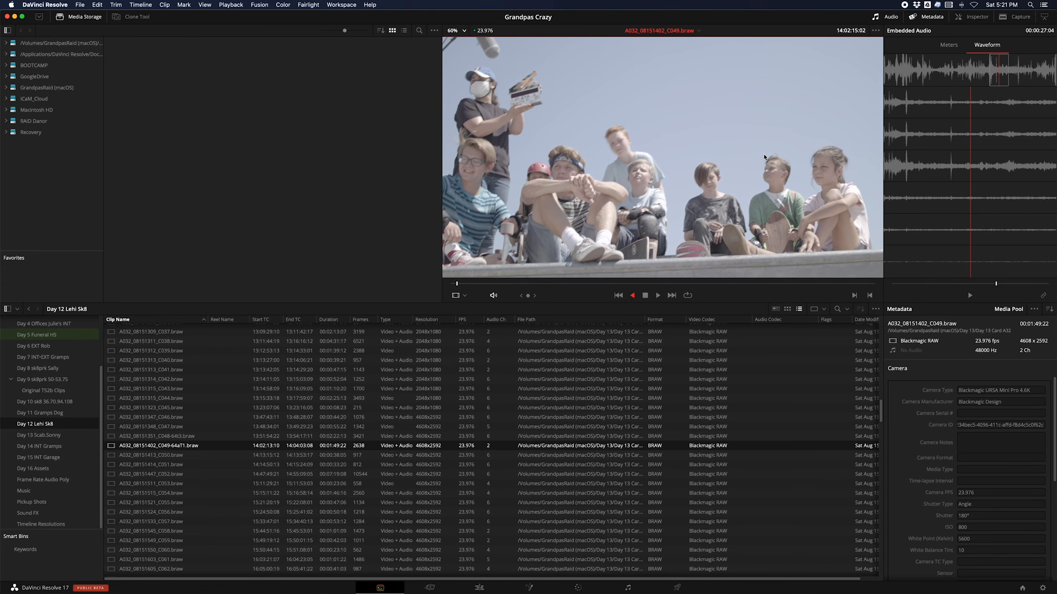
key("l")
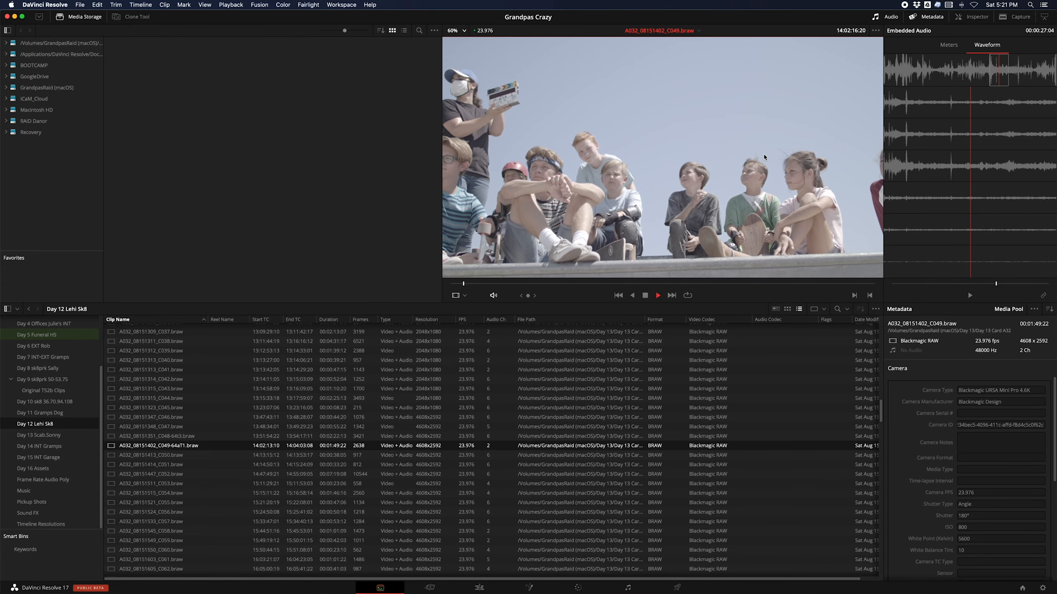
key("j")
key("k")
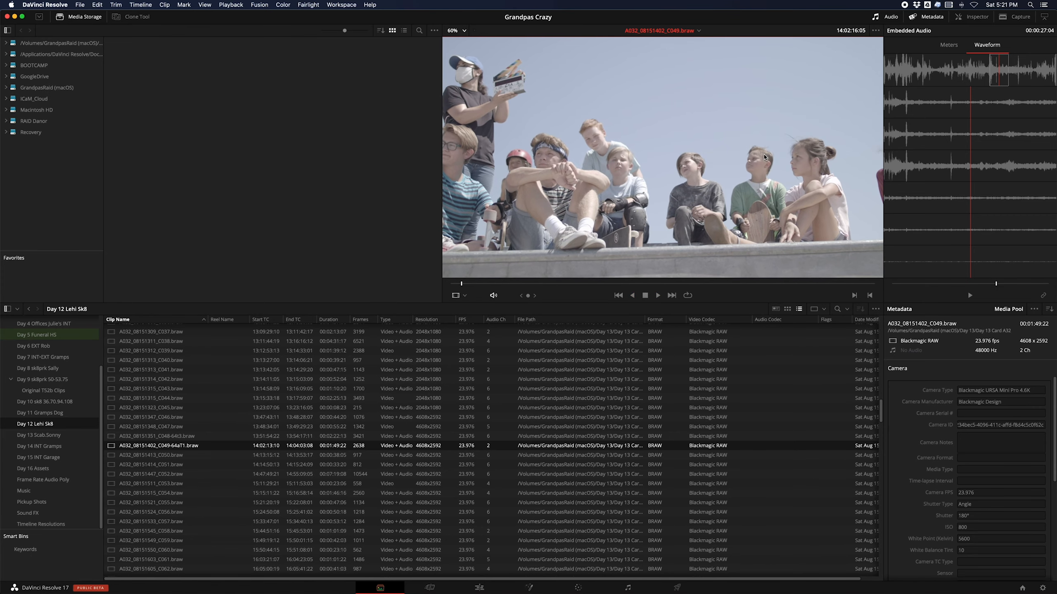
key("k")
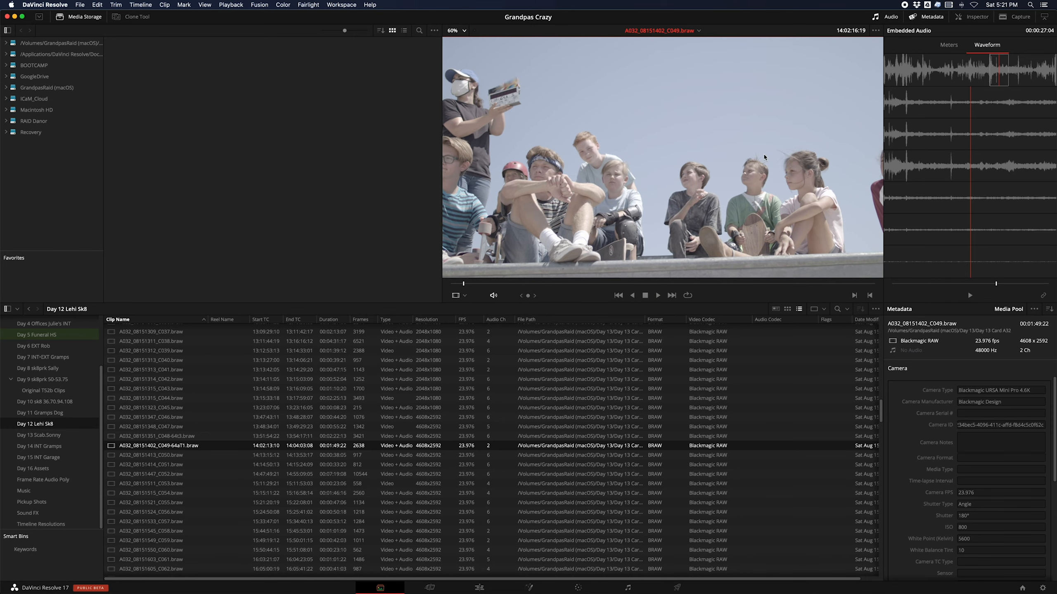
key("Right")
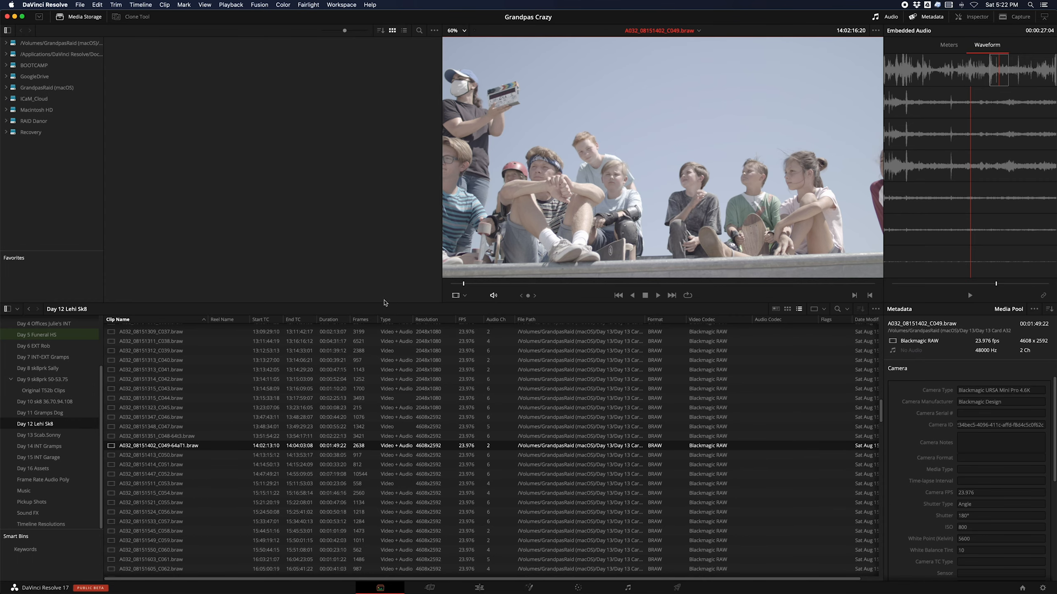
Find the audio file SCENE64A_001.WAV in the bin and load its waveform.
scroll(200, 485, "down", 15)
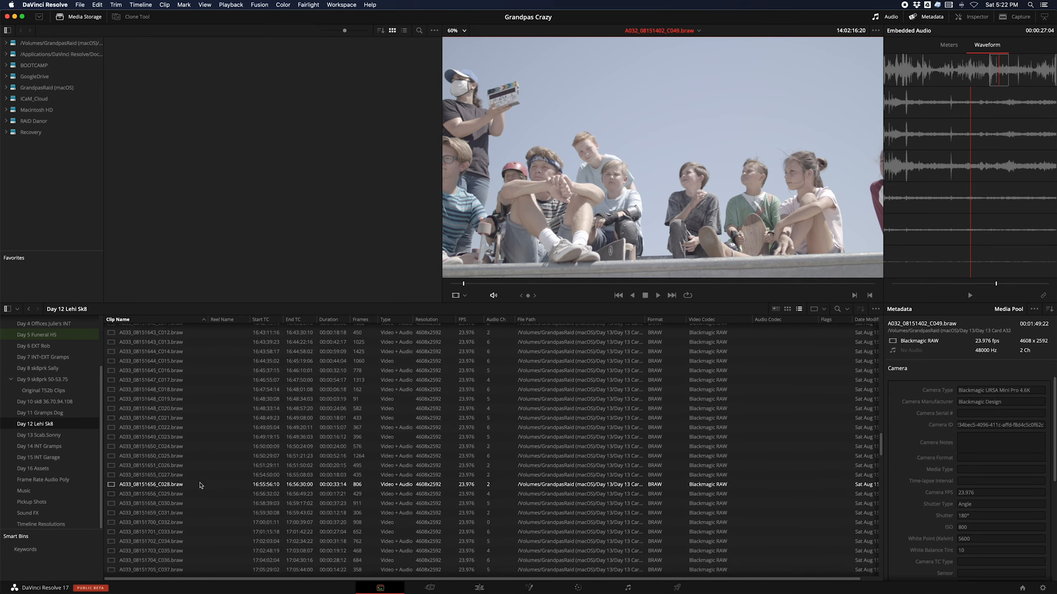
scroll(200, 486, "down", 20)
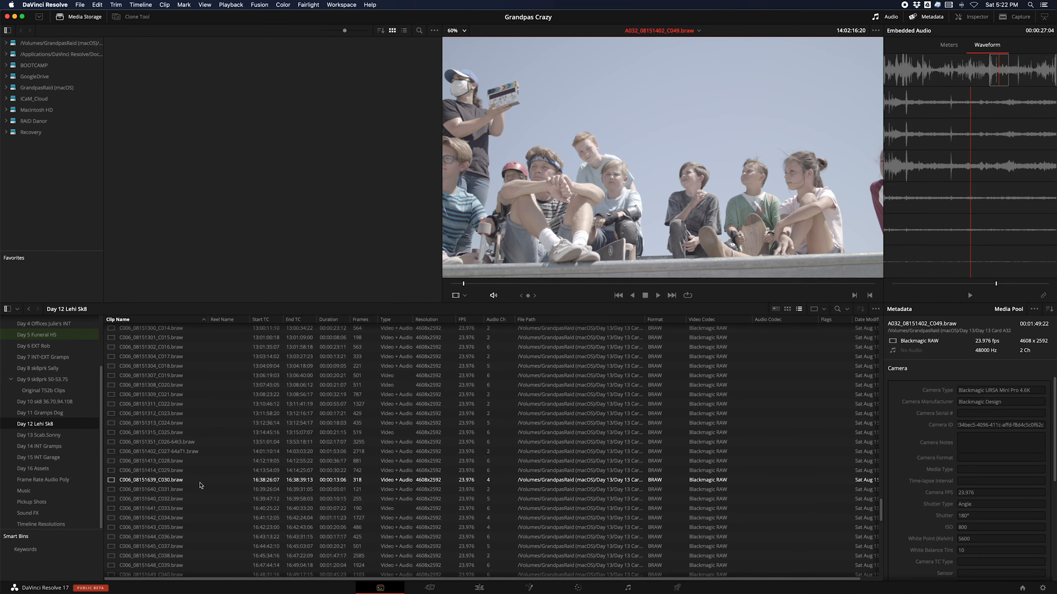
scroll(200, 486, "down", 15)
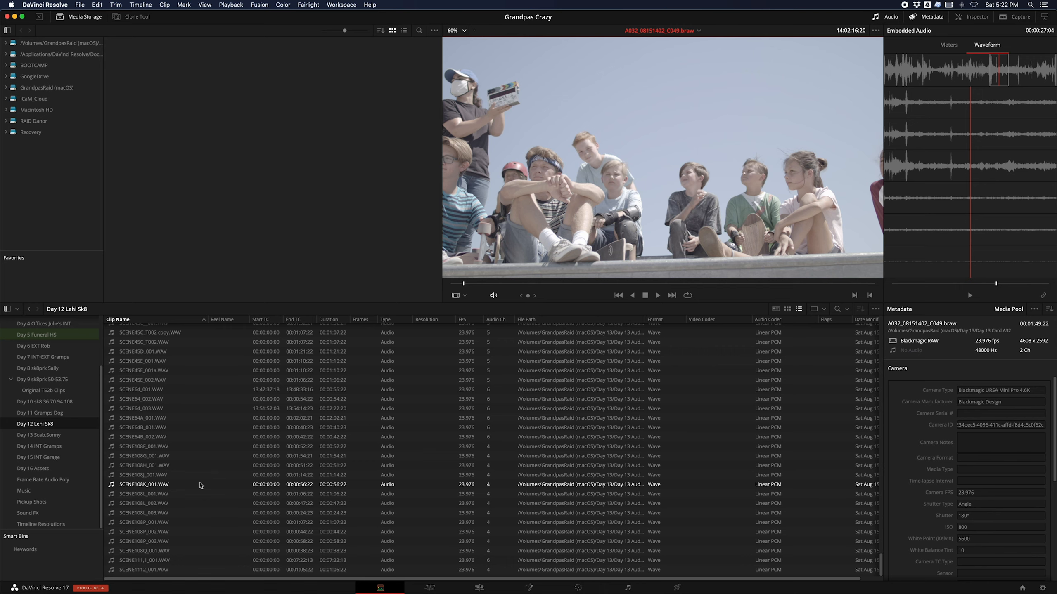
left_click(116, 419)
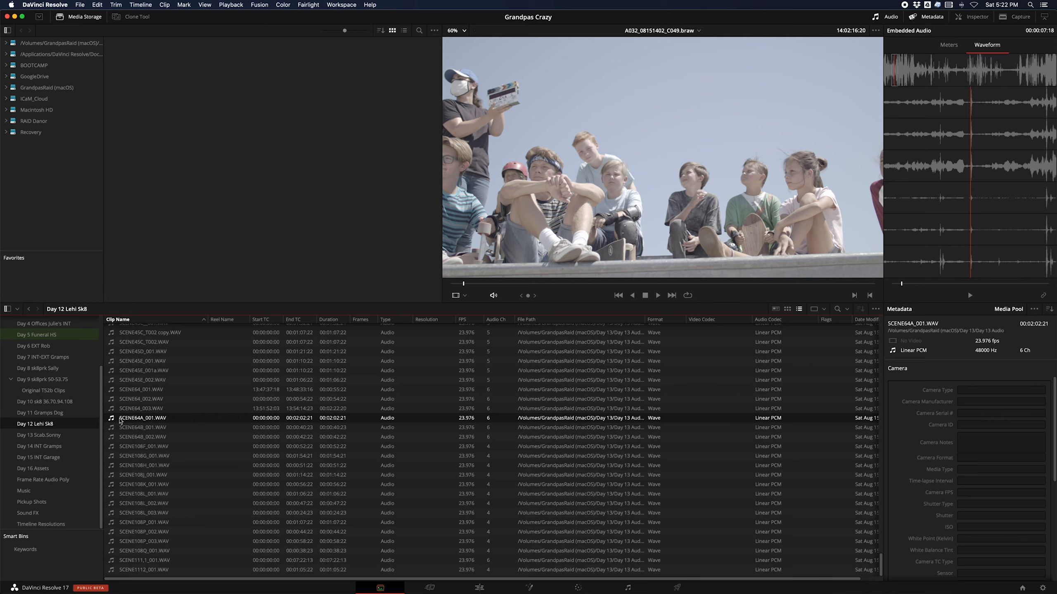
Listen to an early part of SCENE64A_001.WAV and return its playhead to 00:00:00:00.
left_click(997, 80)
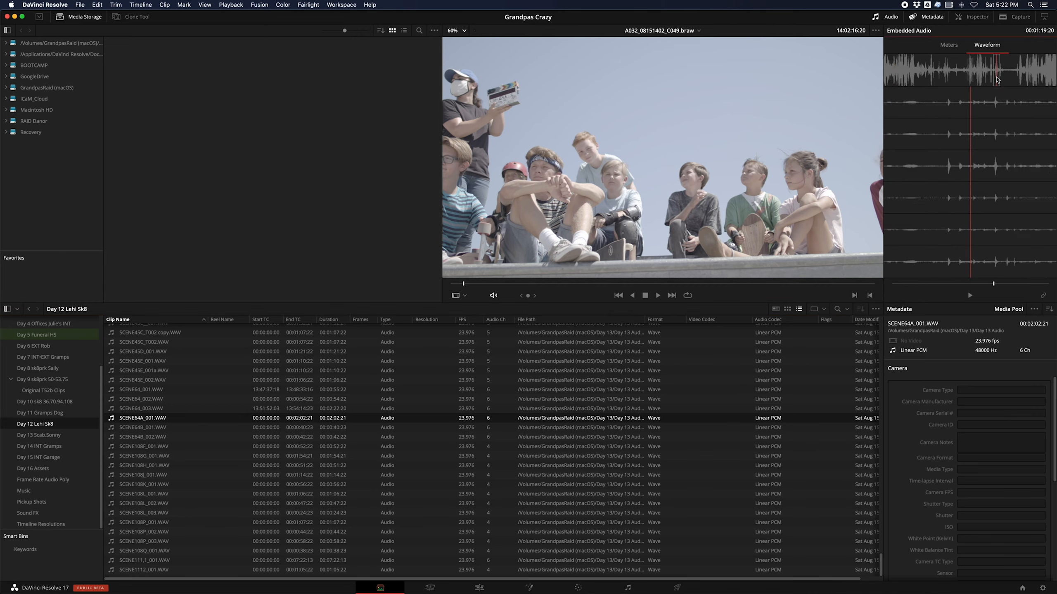
left_click_drag(994, 285, 904, 286)
key("space")
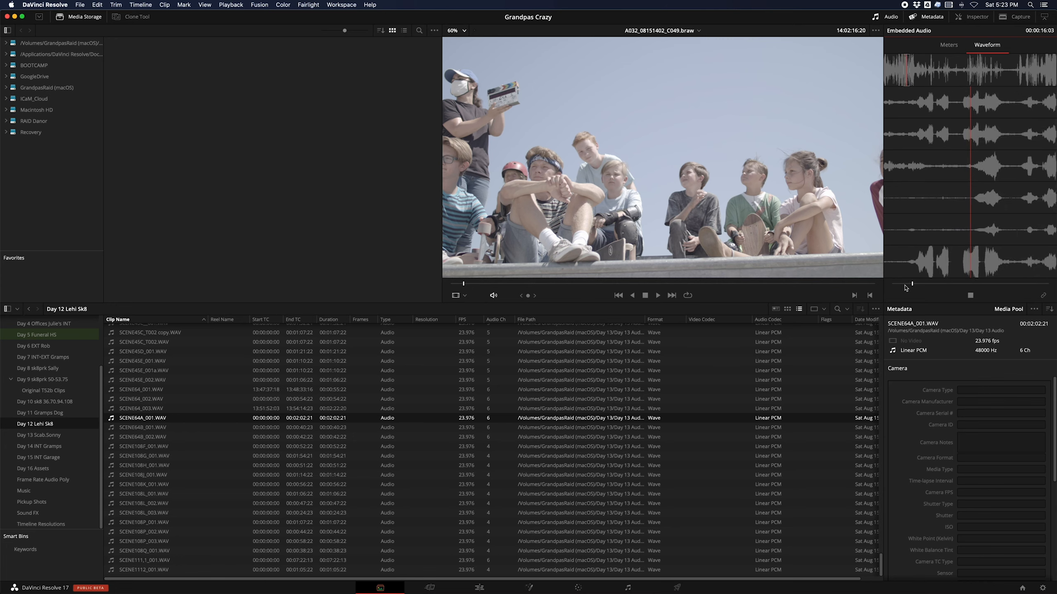
key("space")
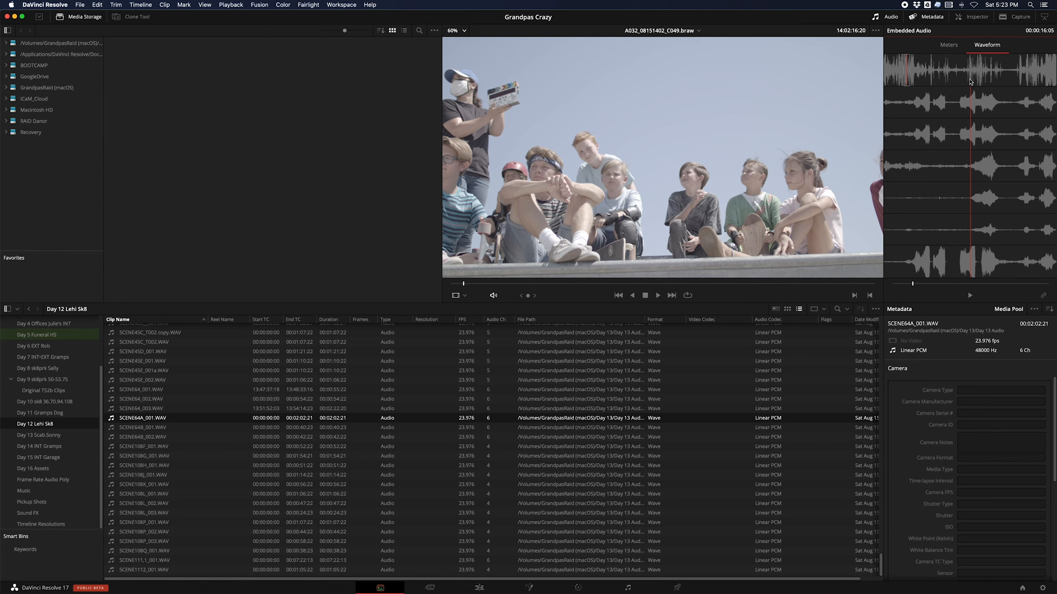
left_click(886, 75)
left_click_drag(884, 76, 868, 77)
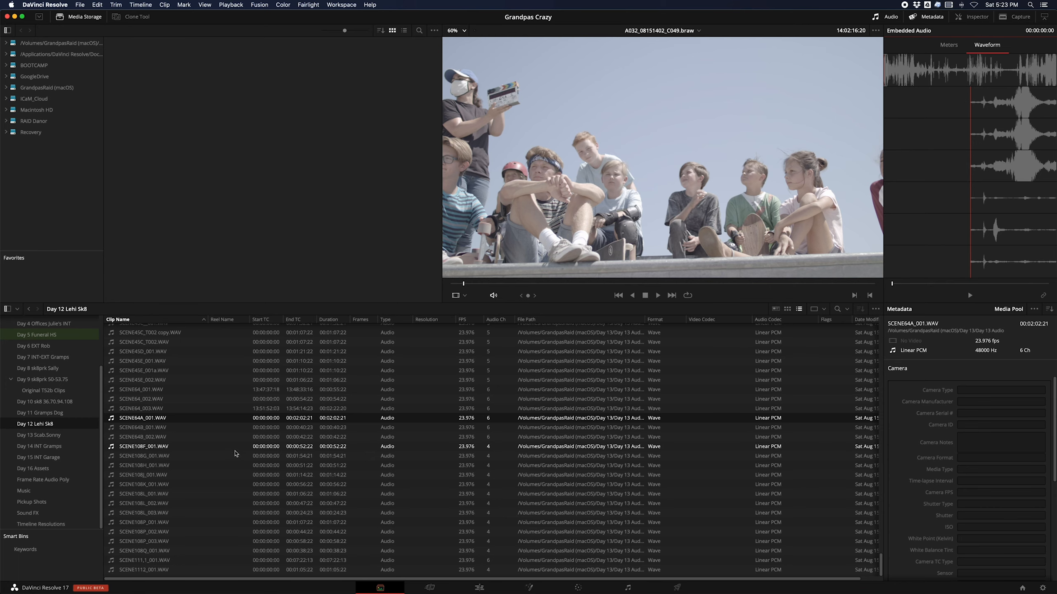
Set the Current Frame timecode of SCENE64A_001.WAV to 00:00:00:04 in its clip attributes.
right_click(115, 422)
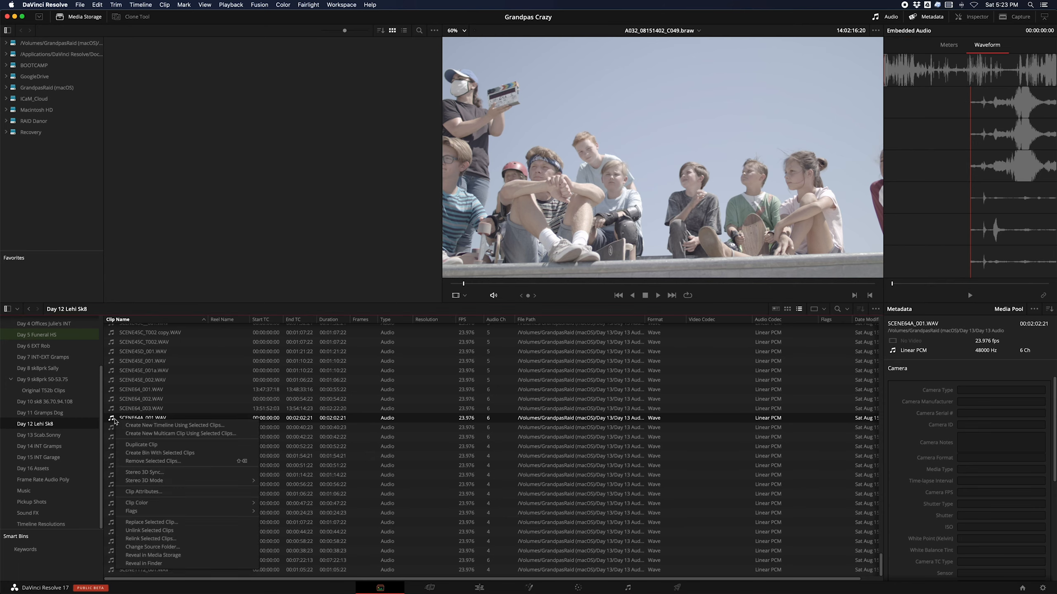
left_click(163, 493)
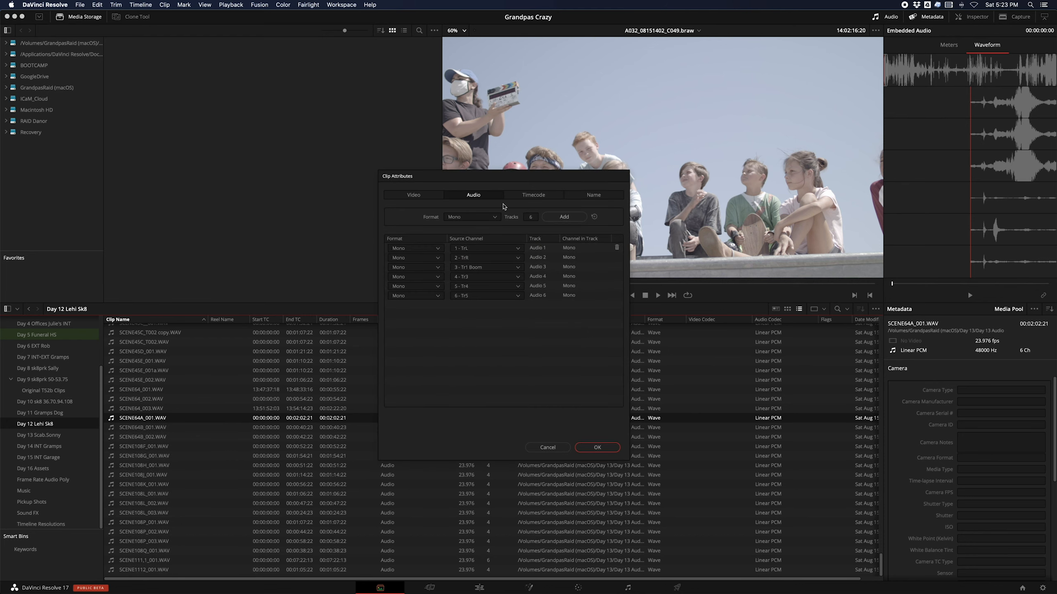
left_click(536, 198)
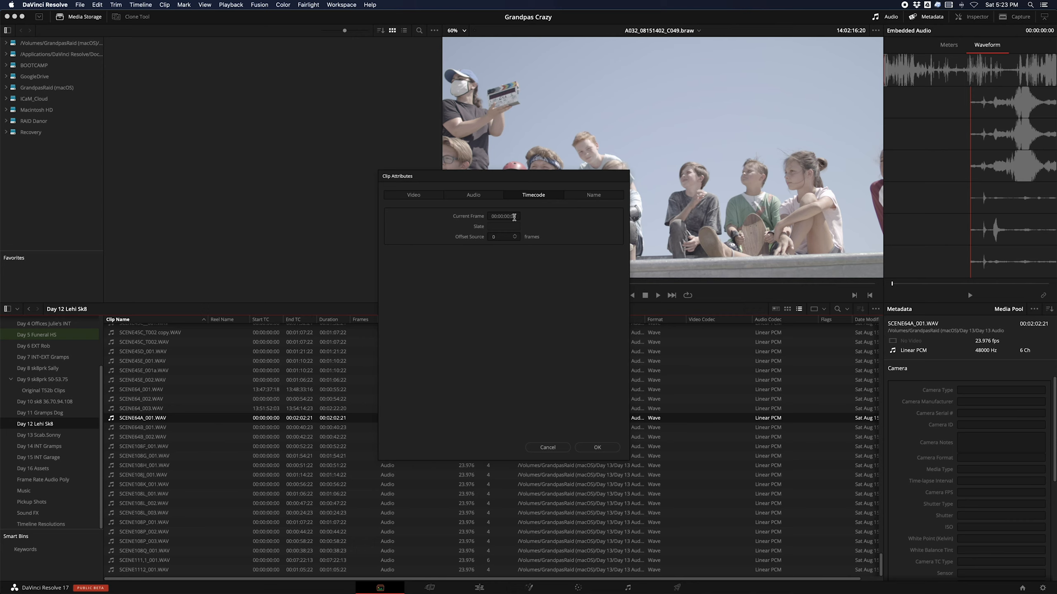
left_click(514, 217)
left_click(519, 213)
key("BackSpace")
key("BackSpace")
type("04")
left_click(597, 448)
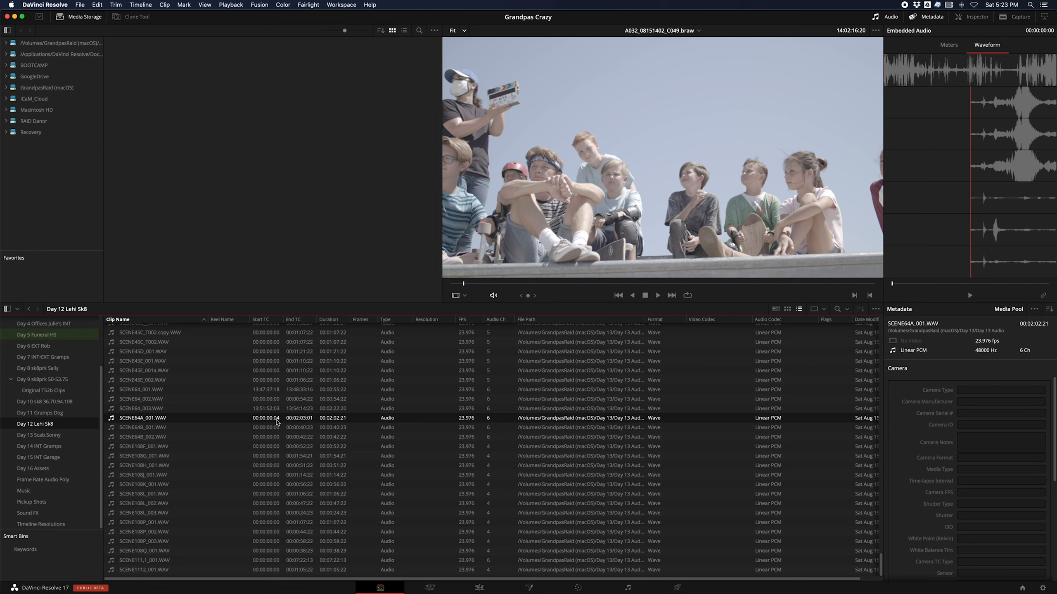
Restore the Current Frame timecode of SCENE64A_001.WAV to 00:00:00:00 in its clip attributes.
right_click(134, 422)
left_click(225, 483)
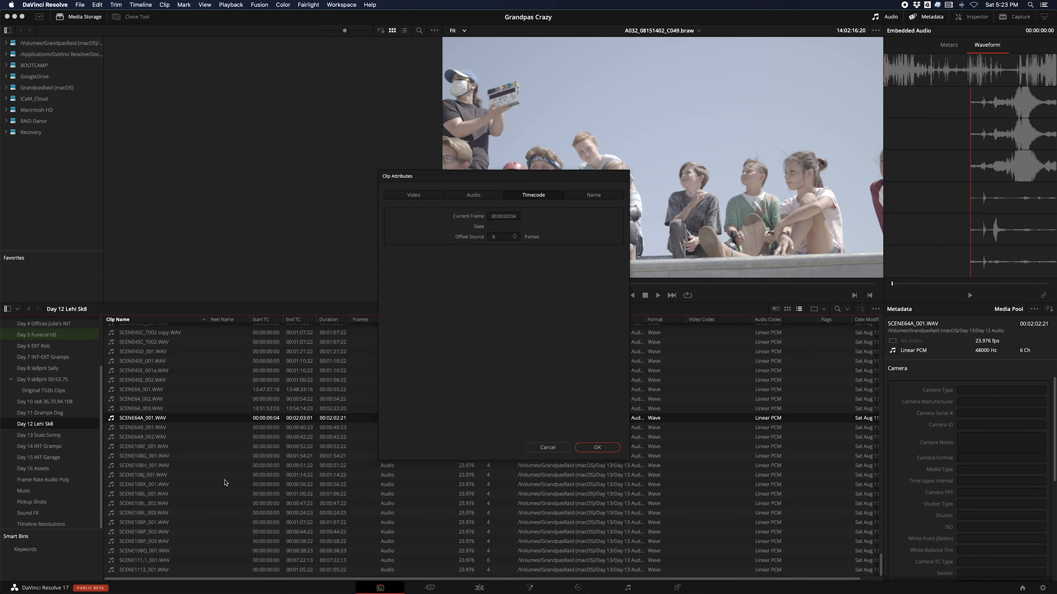
left_click(520, 215)
left_click(520, 216)
key("BackSpace")
type("0")
left_click(600, 448)
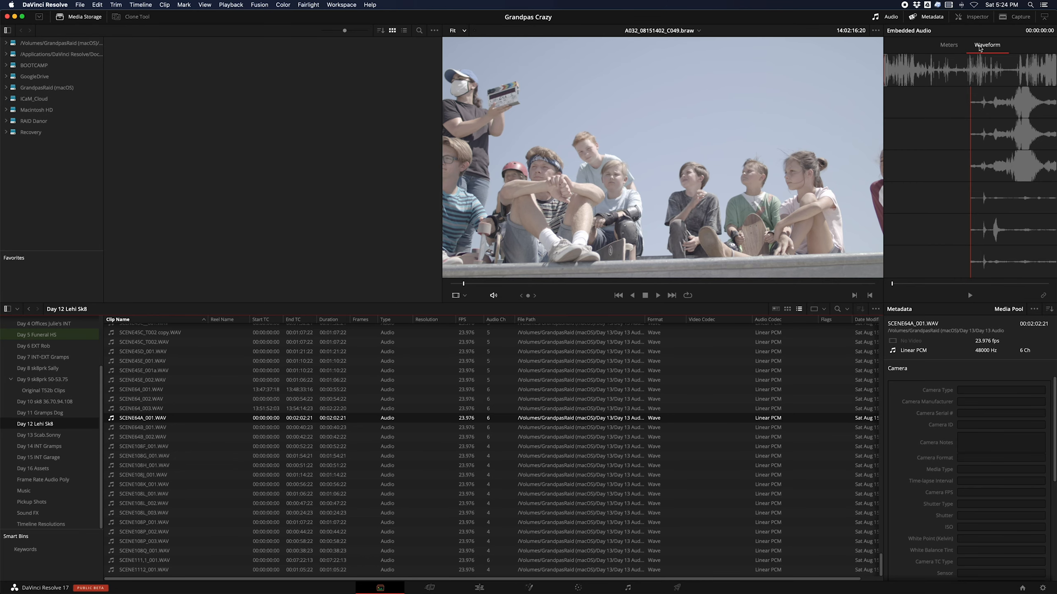
Play the opening seconds of SCENE64A_001.WAV repeatedly to locate the slate clap in the waveform.
left_click(887, 80)
left_click_drag(887, 80, 890, 81)
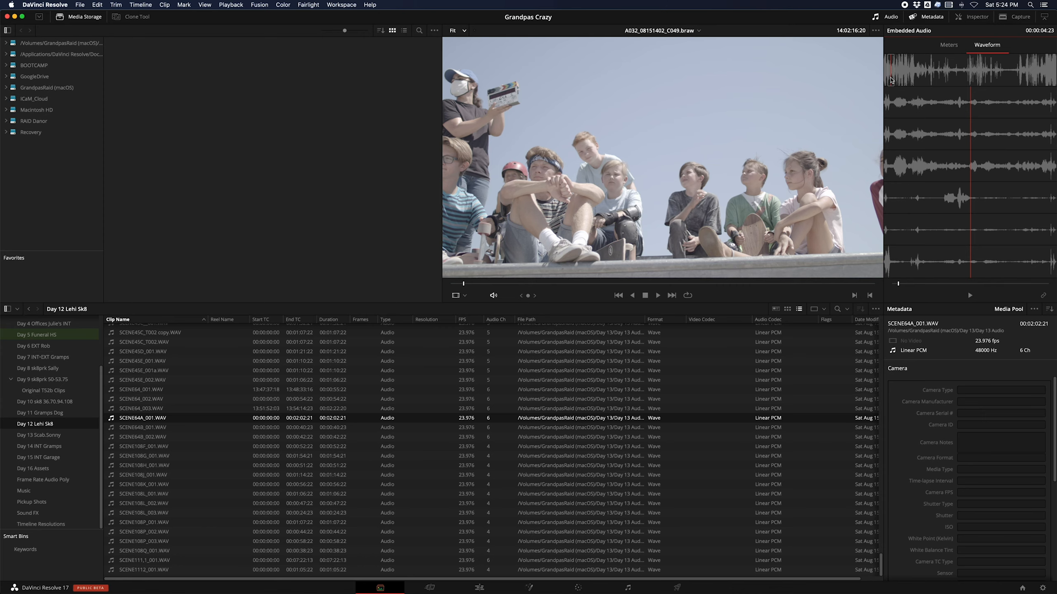
key("space")
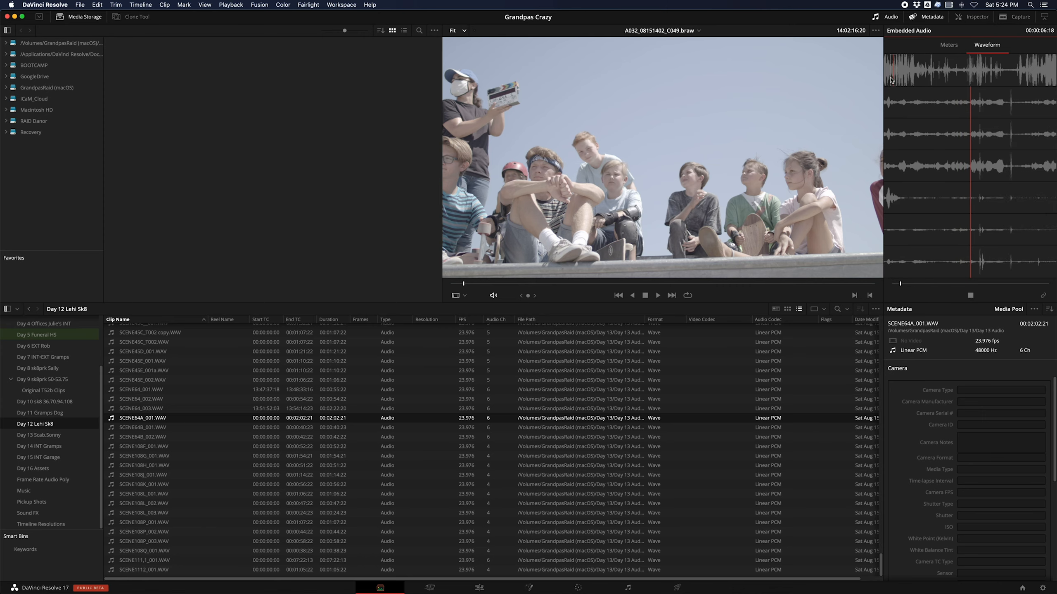
key("space")
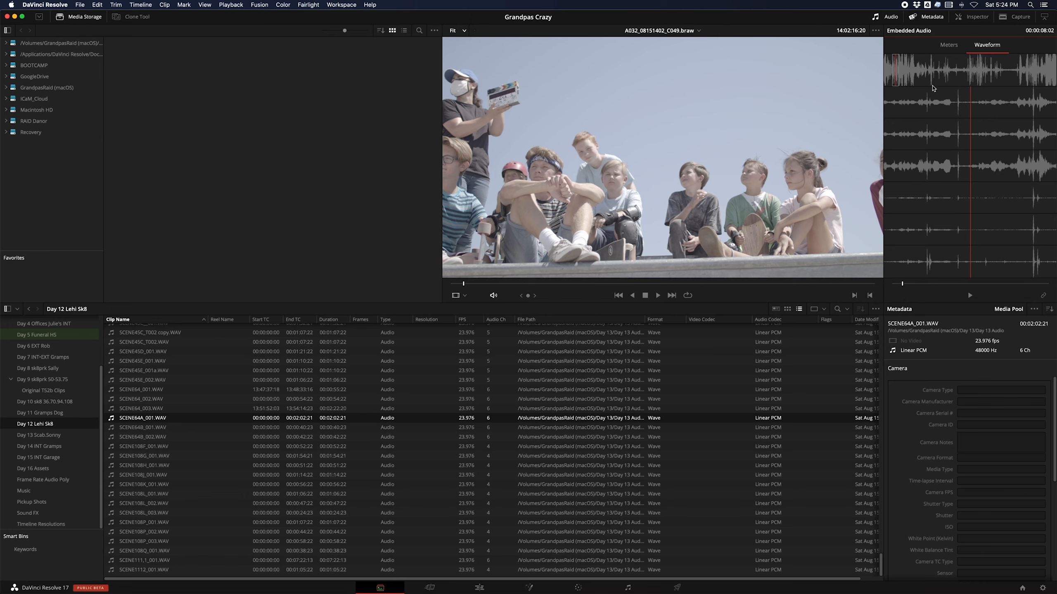
left_click_drag(896, 78, 892, 78)
key("space")
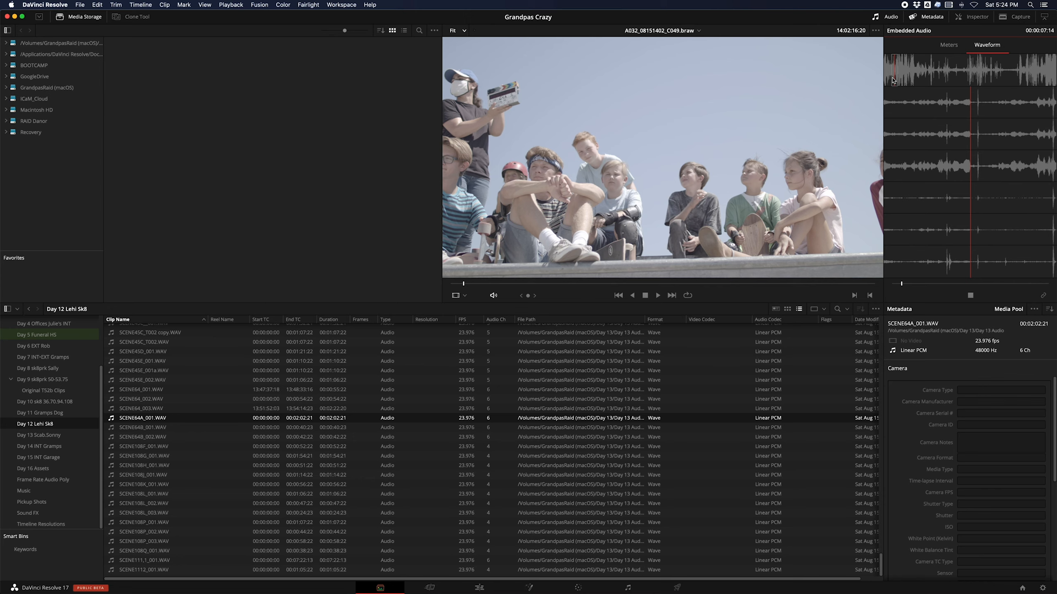
key("space")
Step back frame by frame to park the audio playhead on the slate clap at 00:00:07:18.
key("Left")
key("Left")
key("Left")
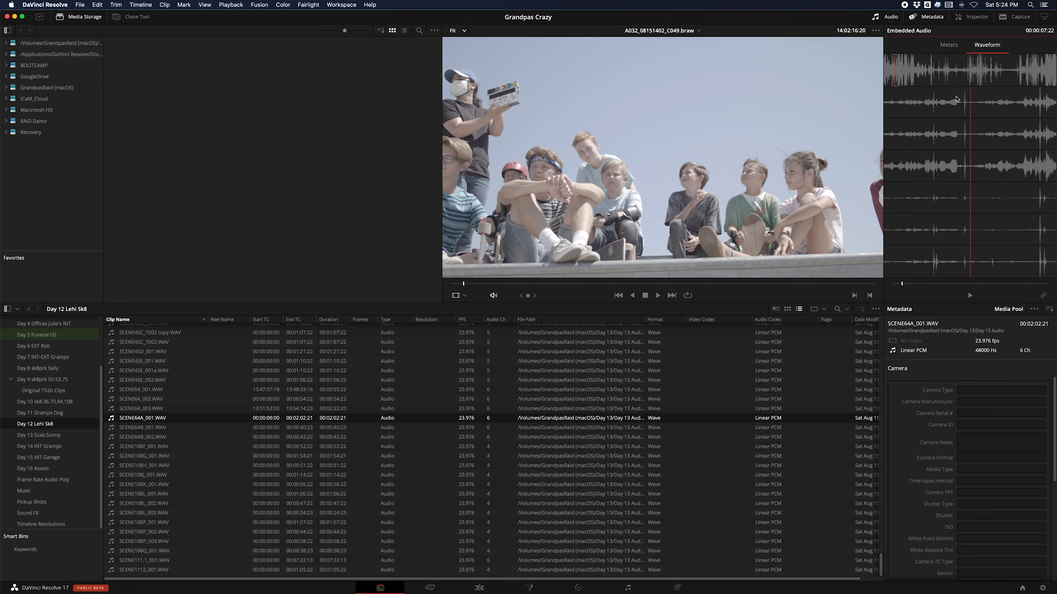
key("Left")
key("Left")
key("Left")
key("Left")
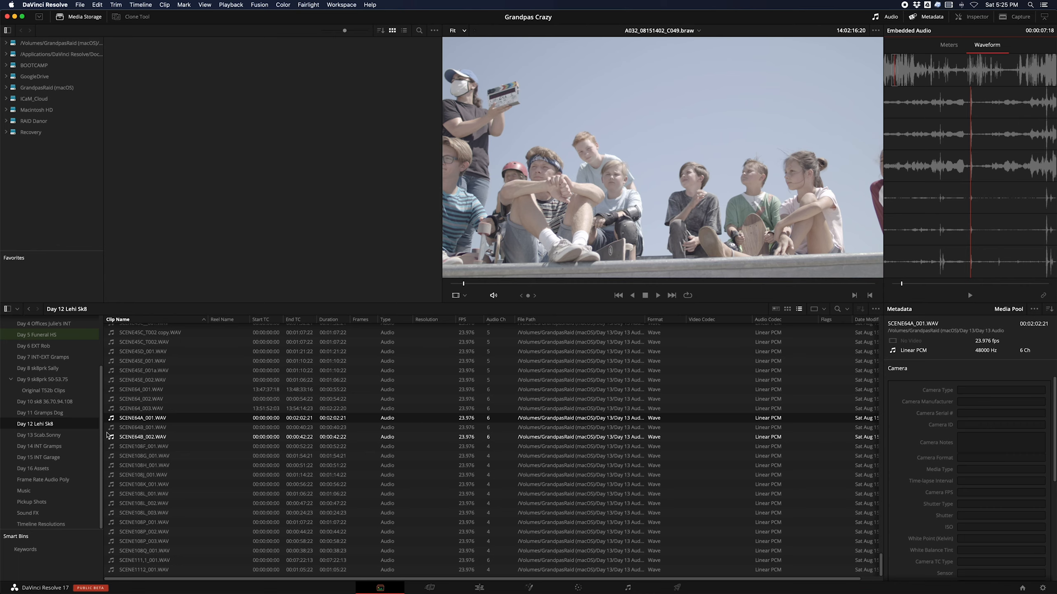
Switch to Numbers and reposition the Timecode Sync Calculator window so the full Frame Offset Calculator table shows.
key("super+Tab")
key("super+Tab")
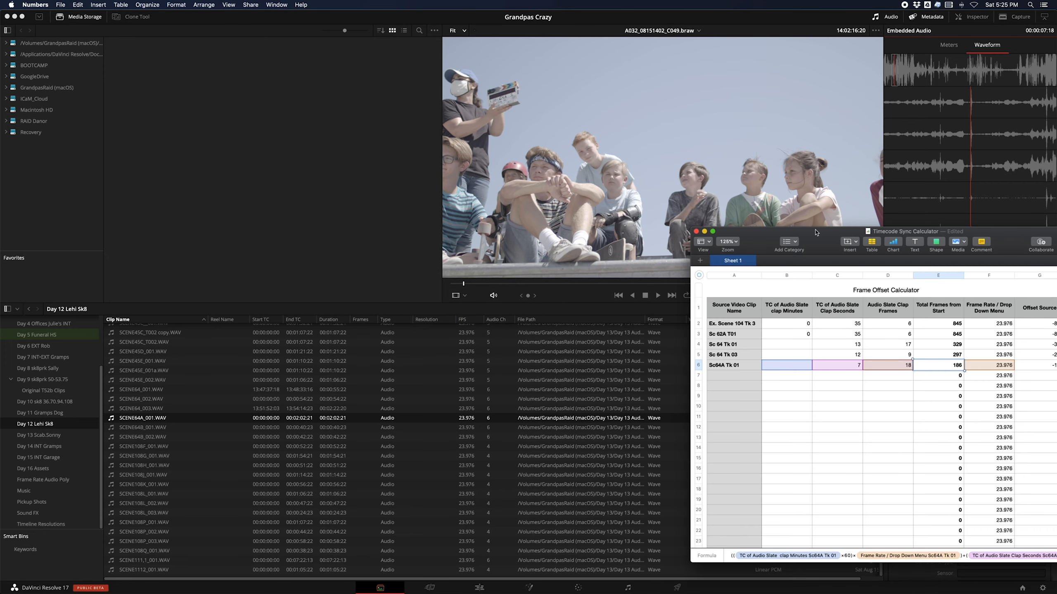
left_click_drag(817, 236, 382, 75)
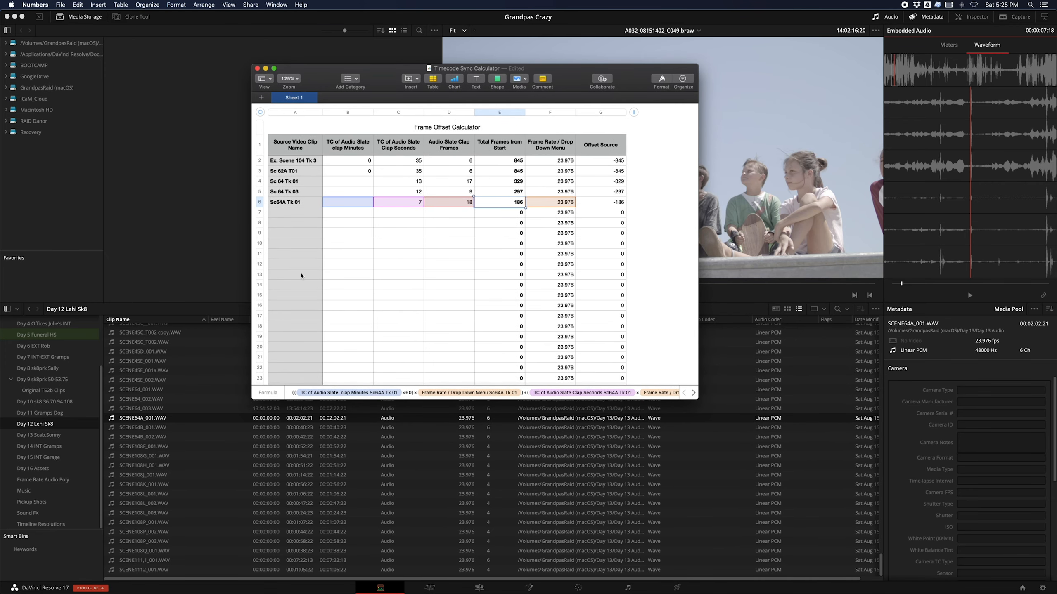
Try a frame rate of 30 in the Sc64A Tk 01 row of the calculator and restore it to 23.976.
left_click(354, 205)
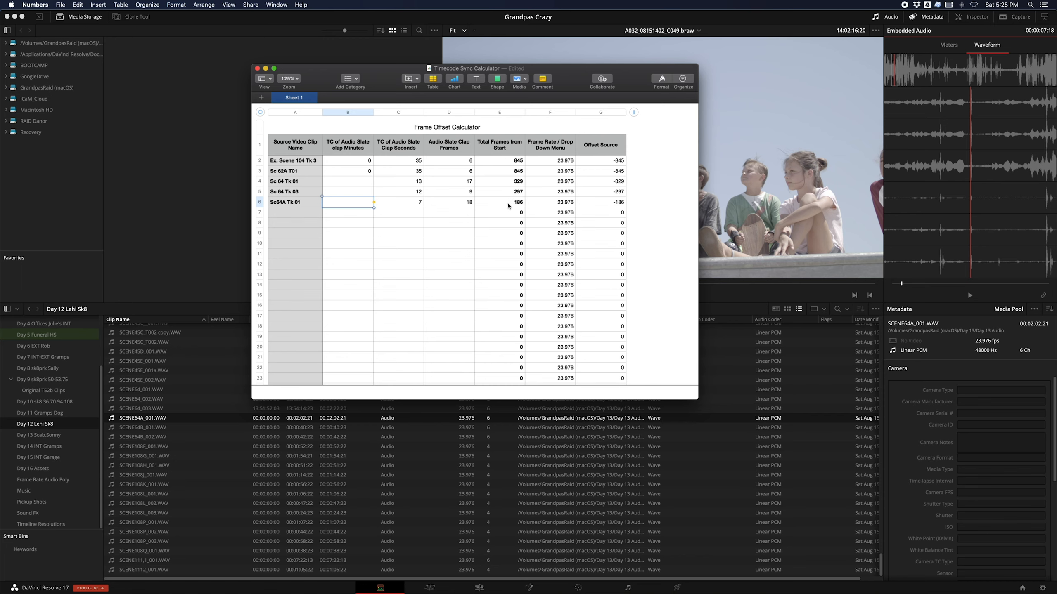
left_click(566, 206)
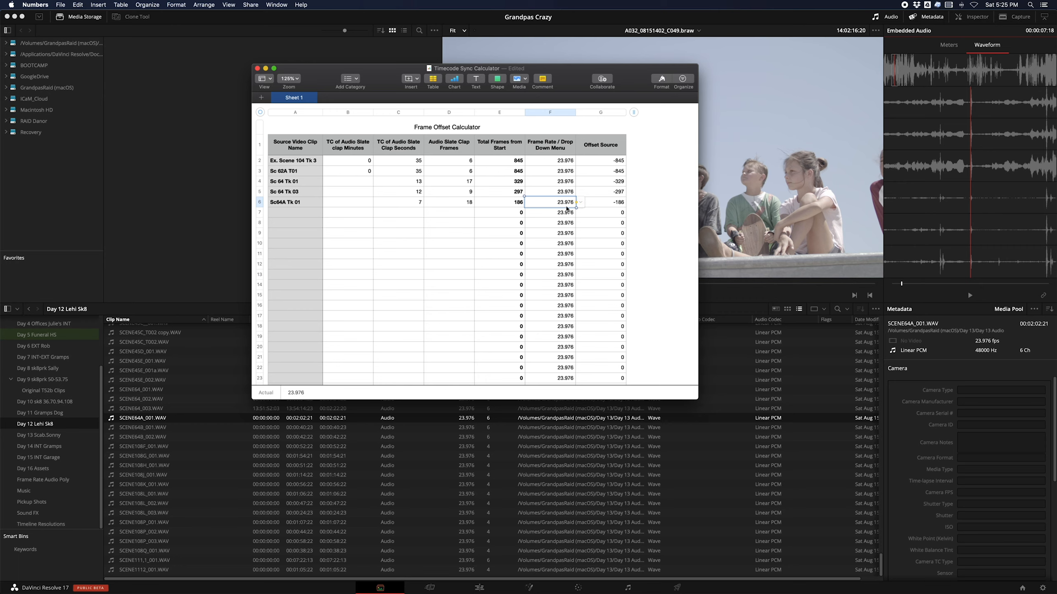
left_click(580, 203)
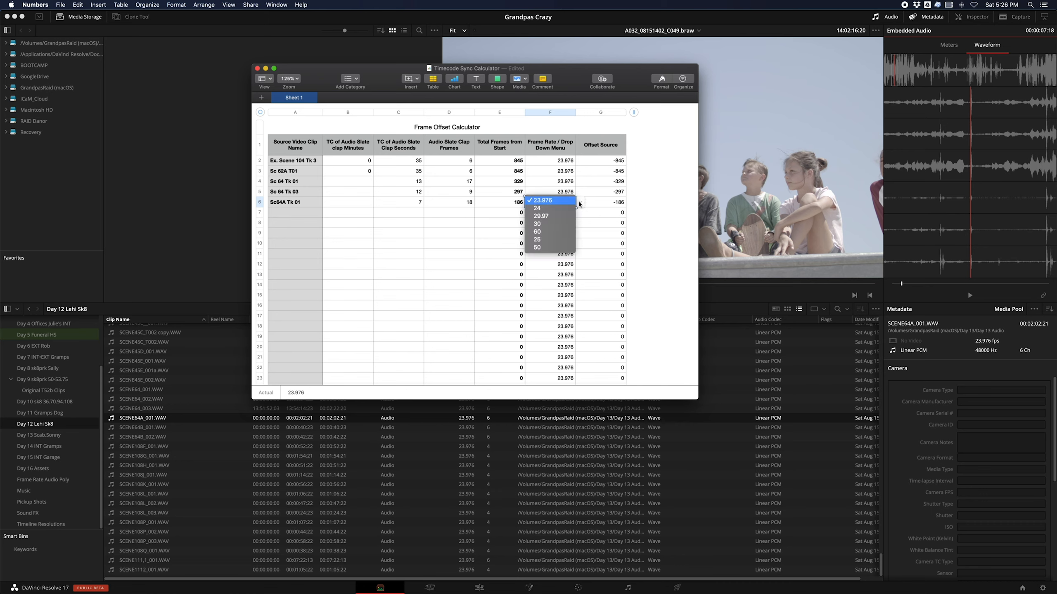
left_click(541, 224)
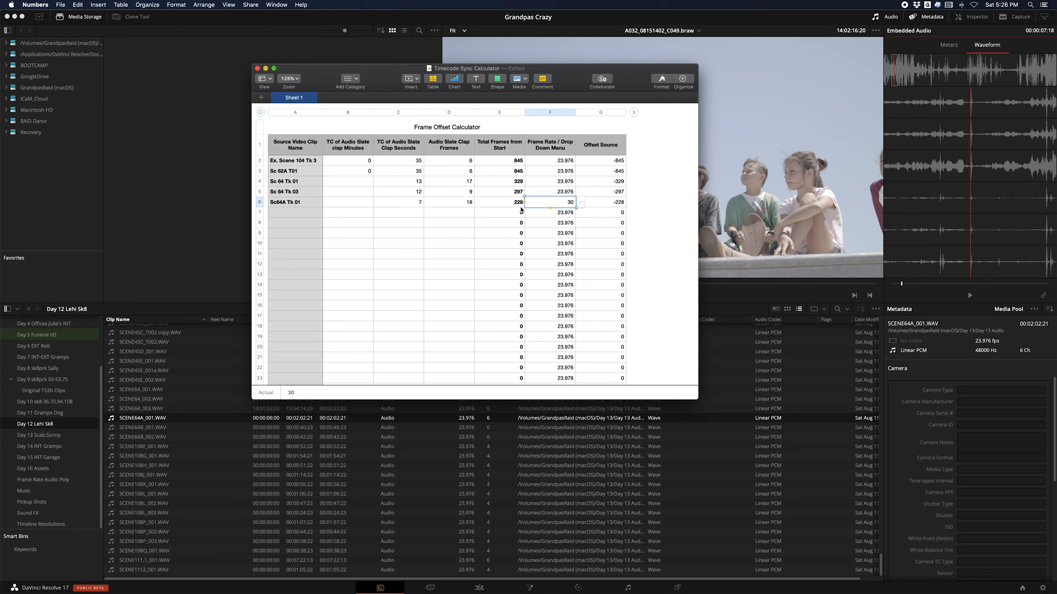
left_click(581, 203)
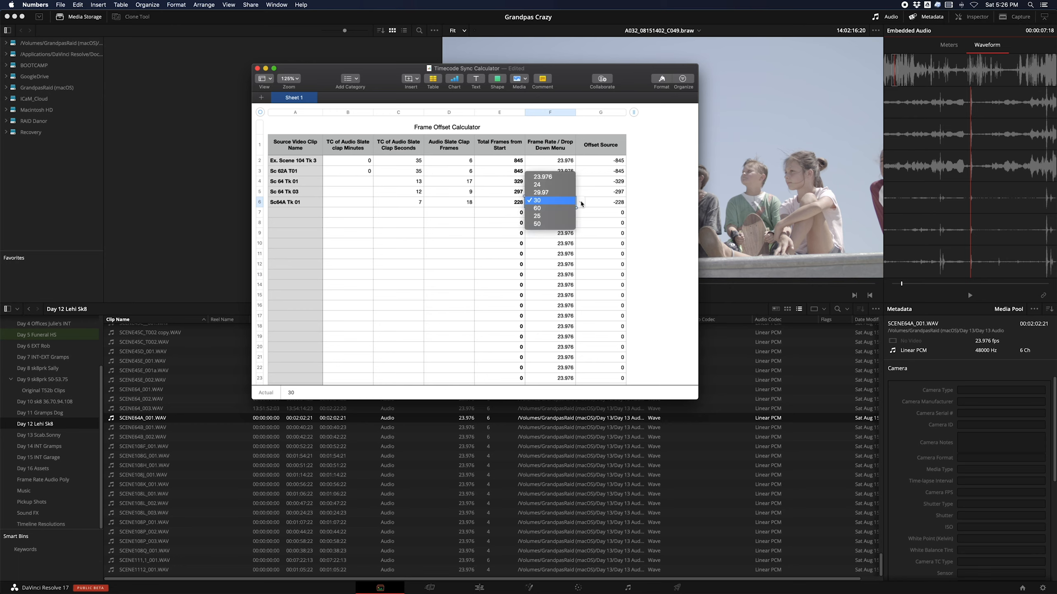
left_click(553, 180)
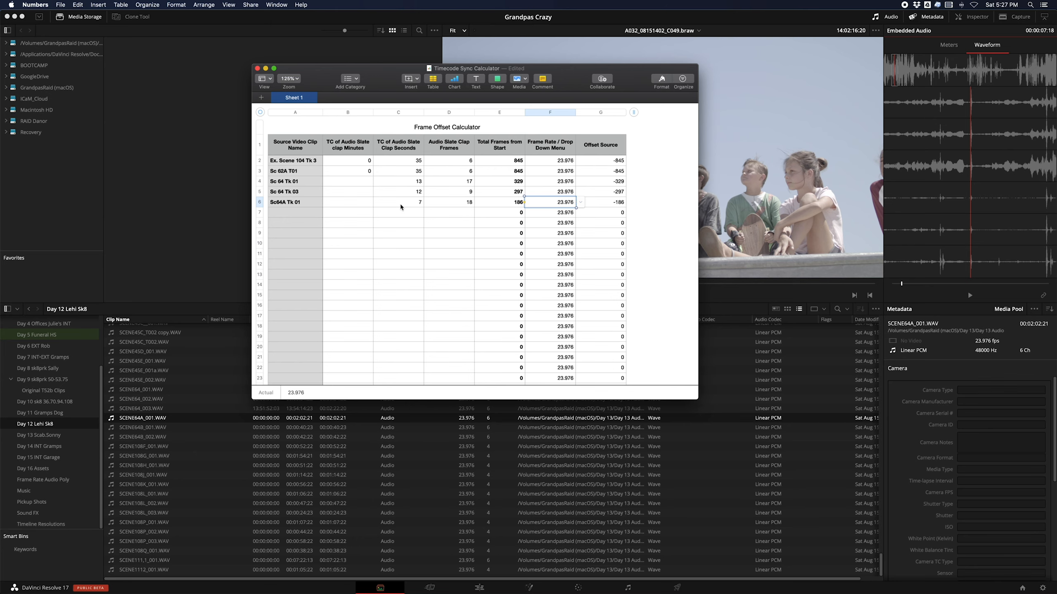
left_click(508, 206)
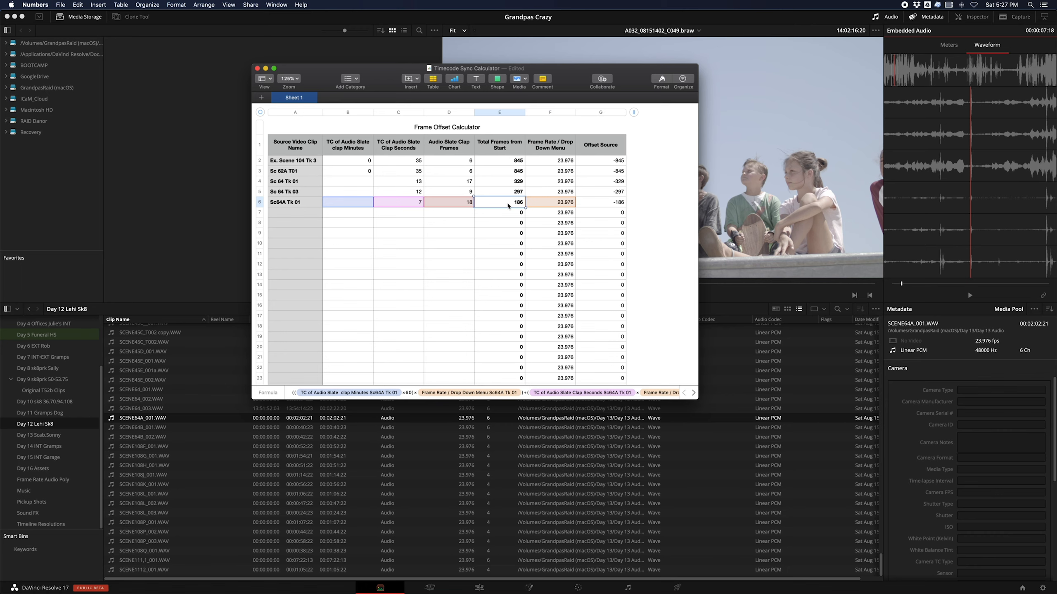
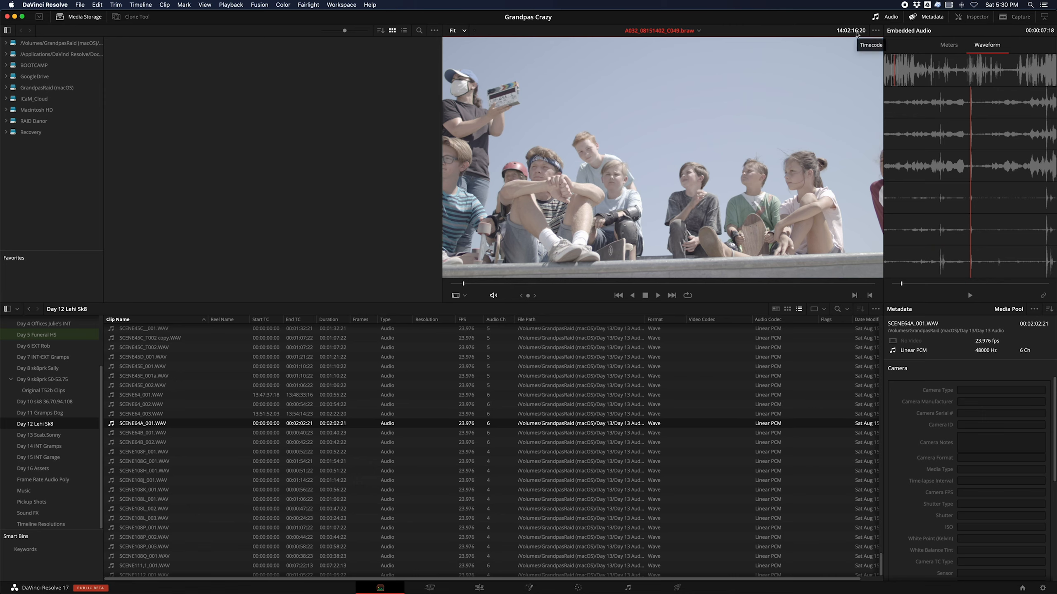
Step back and forth frame by frame in clip A032_08151402_C049.braw to verify the slate clap frame at 14:02:16:20.
key("Left")
key("Left")
key("Left")
key("Left")
key("Left")
key("Left")
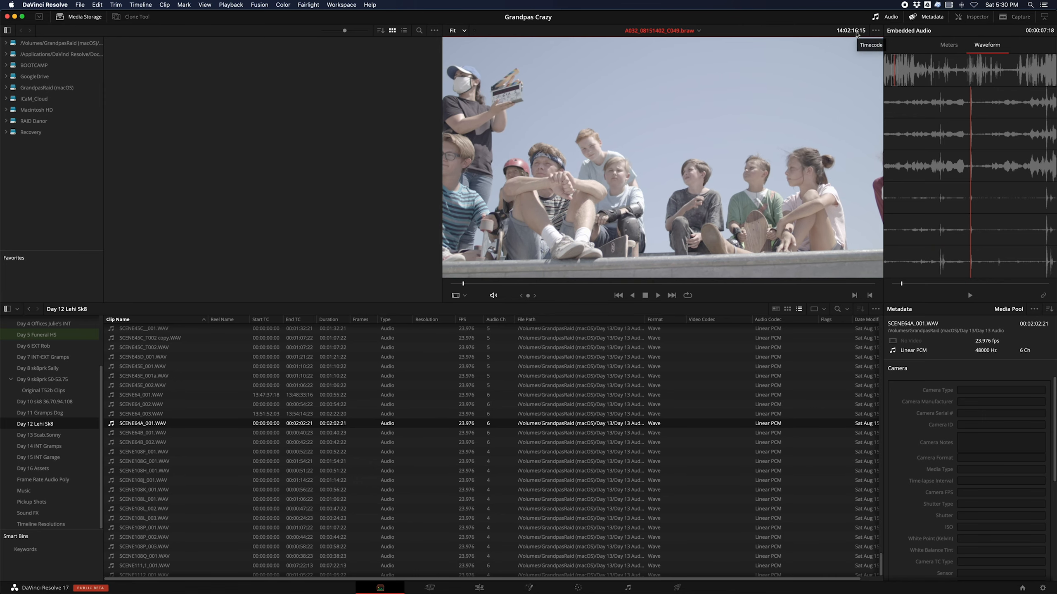
key("Right")
key("Right")
key("Right")
key("Right")
key("Right")
key("Right")
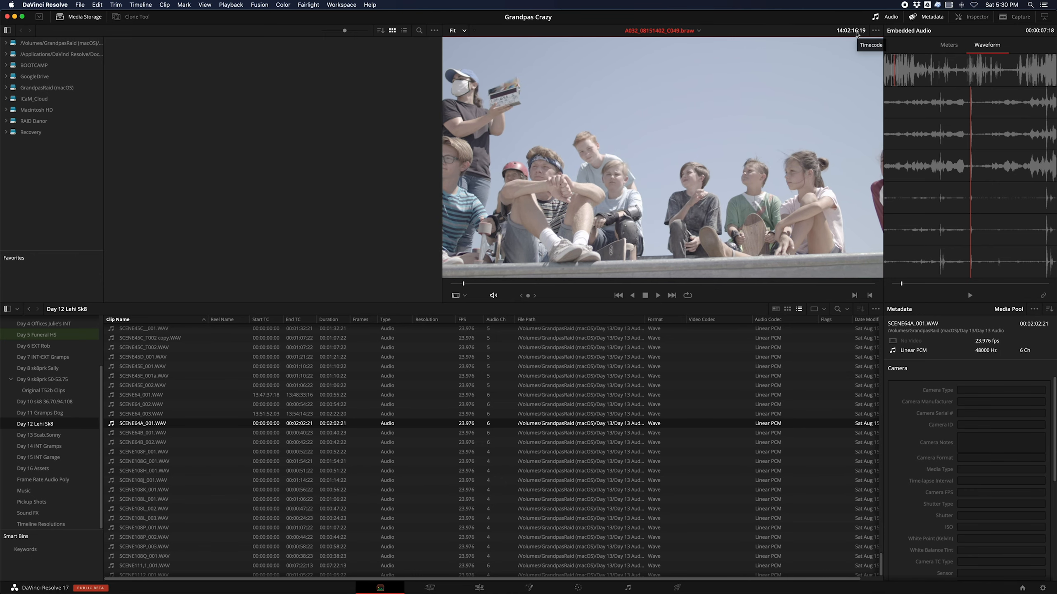
key("Right")
key("Right")
key("Left")
key("Left")
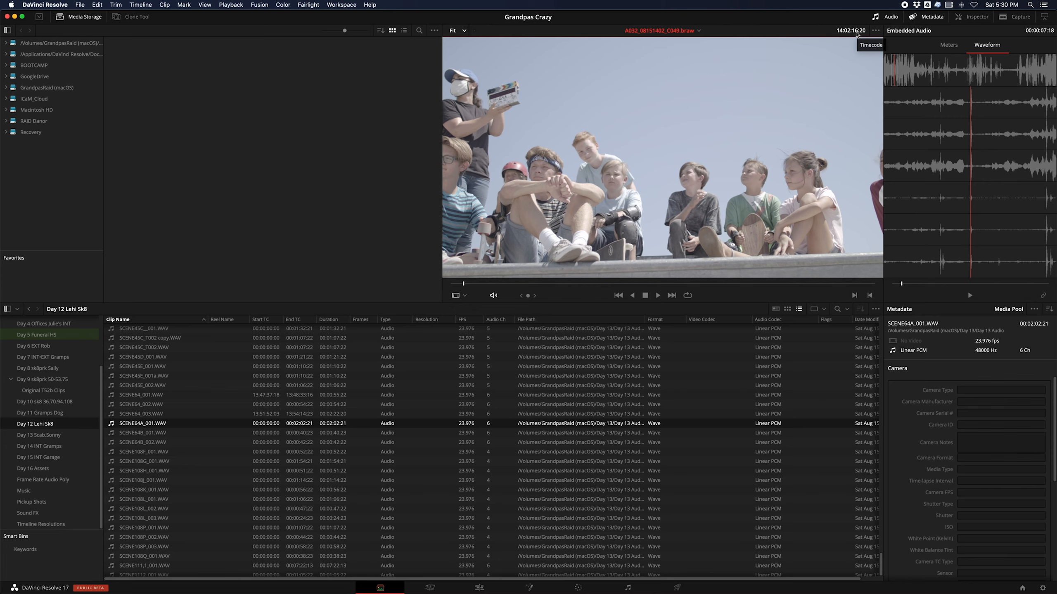
Copy the viewer's source timecode 14:02:16:20 at the camera clip's slate clap.
right_click(847, 33)
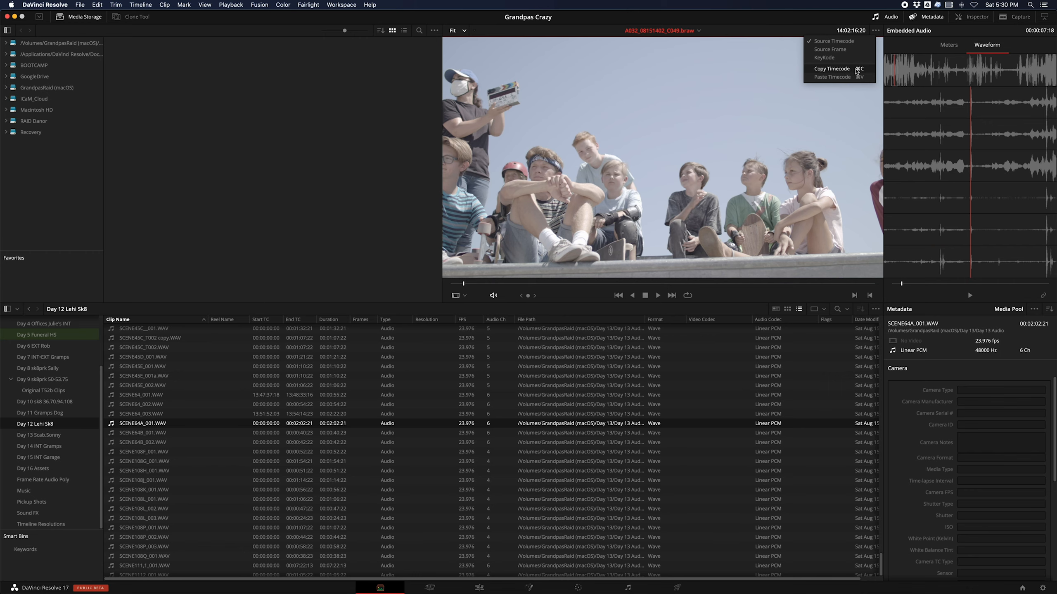
left_click(833, 73)
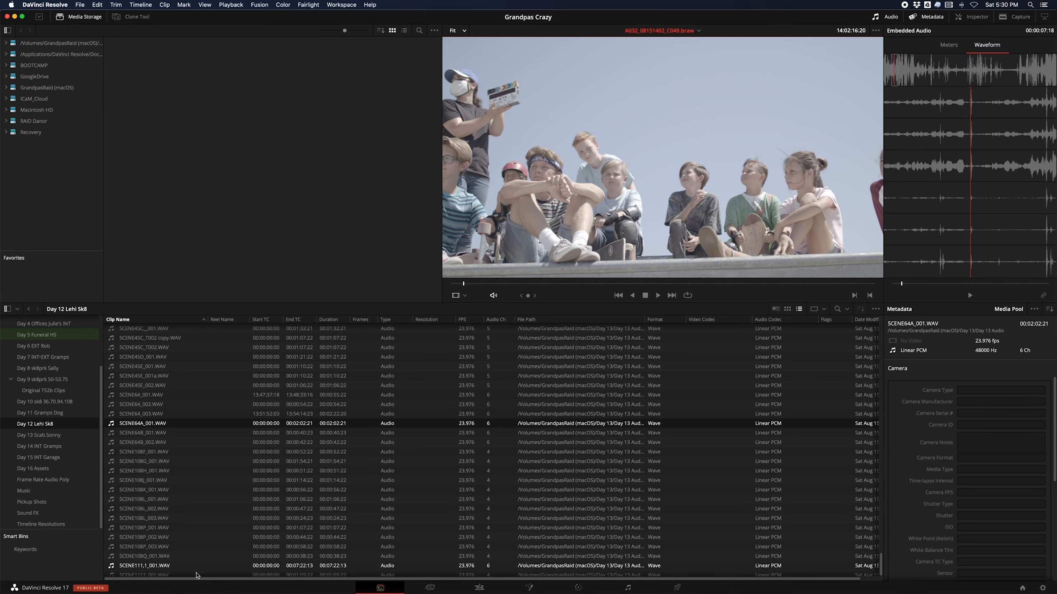
left_click(849, 32)
left_click(836, 73)
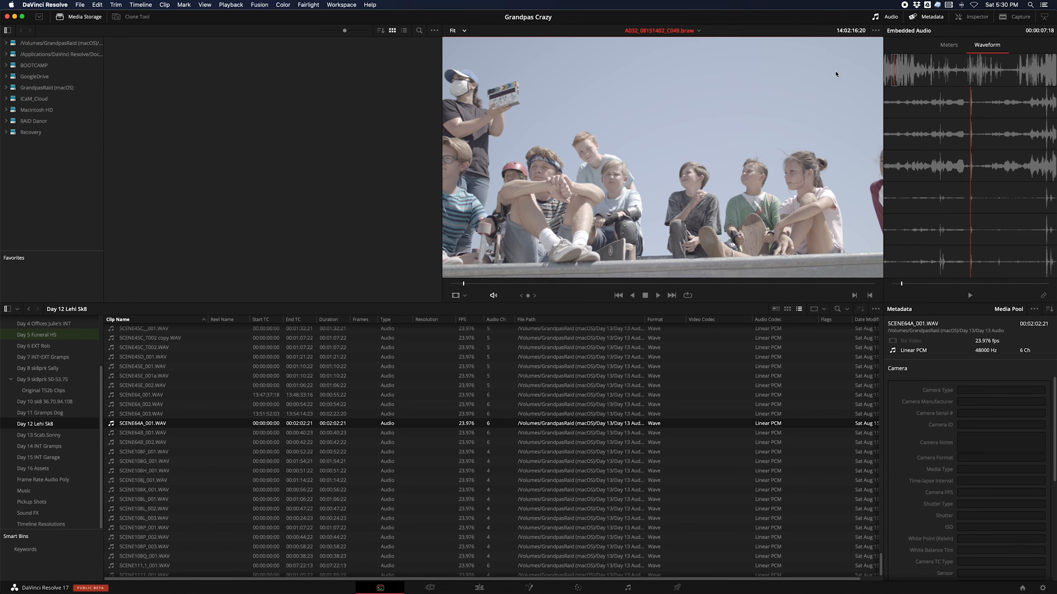
Paste the copied timecode 14:02:16:20 as the Current Frame in the clip attributes of SCENE64A_001.WAV.
right_click(112, 428)
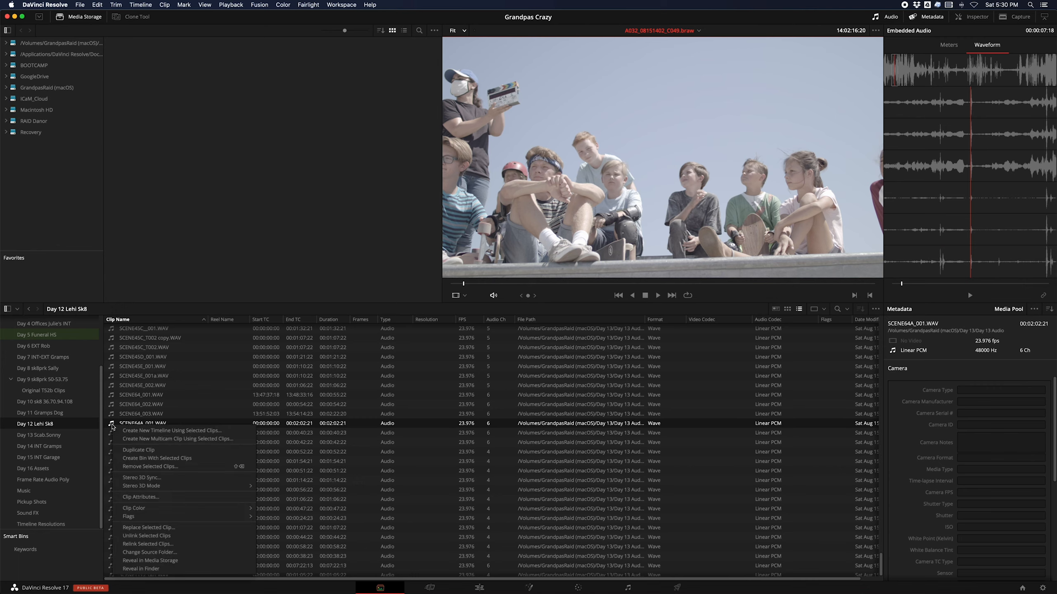
left_click(141, 497)
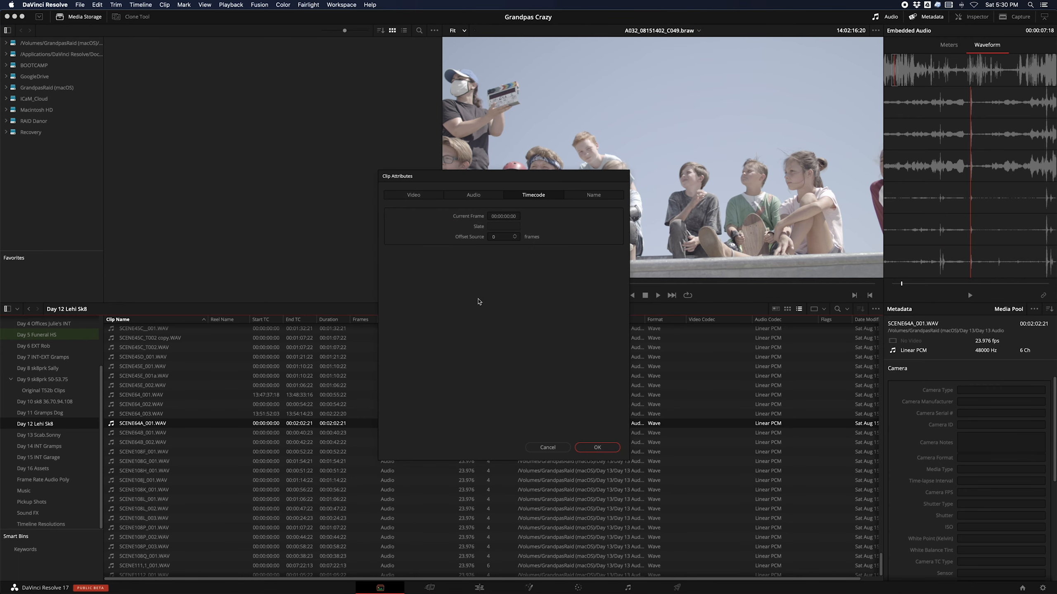
left_click(489, 216)
left_click_drag(488, 216, 517, 216)
key("super+v")
Set Offset Source to -186 frames after checking the value in the Numbers calculator, and apply the clip attributes.
left_click(498, 237)
key("super+Tab")
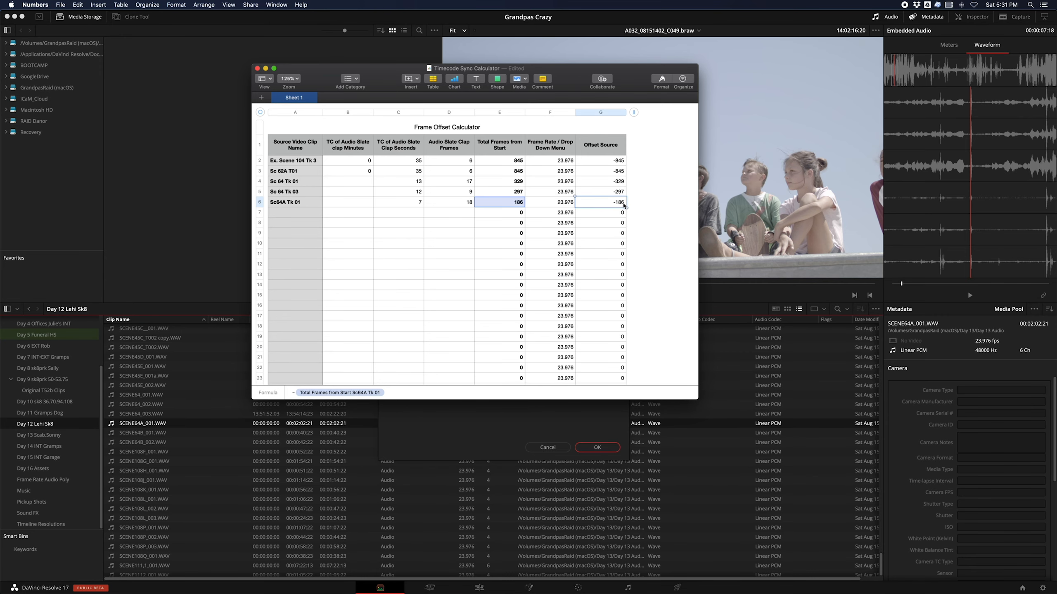
key("super+Tab")
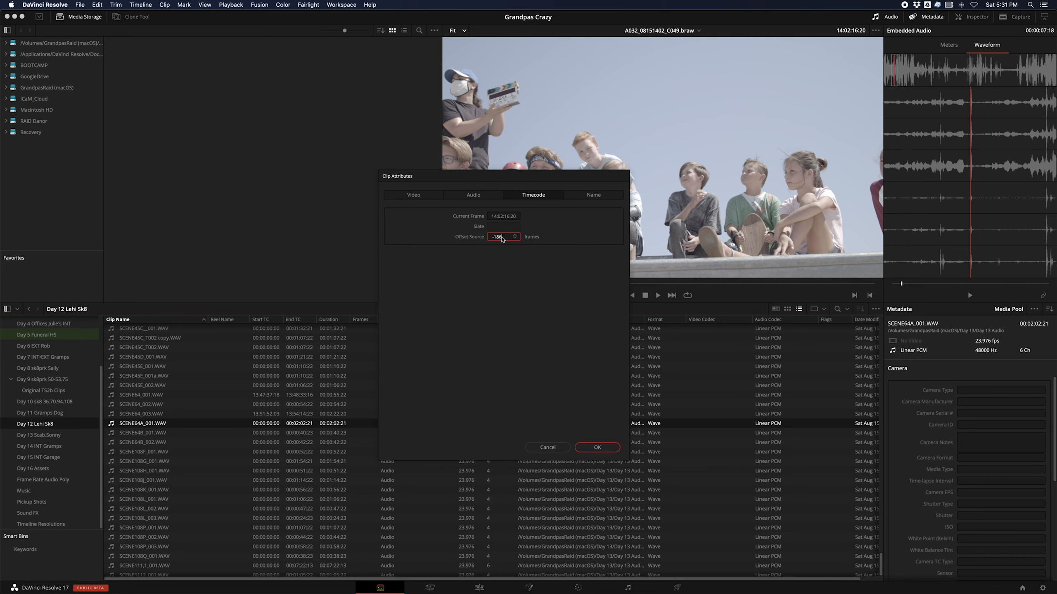
left_click(597, 447)
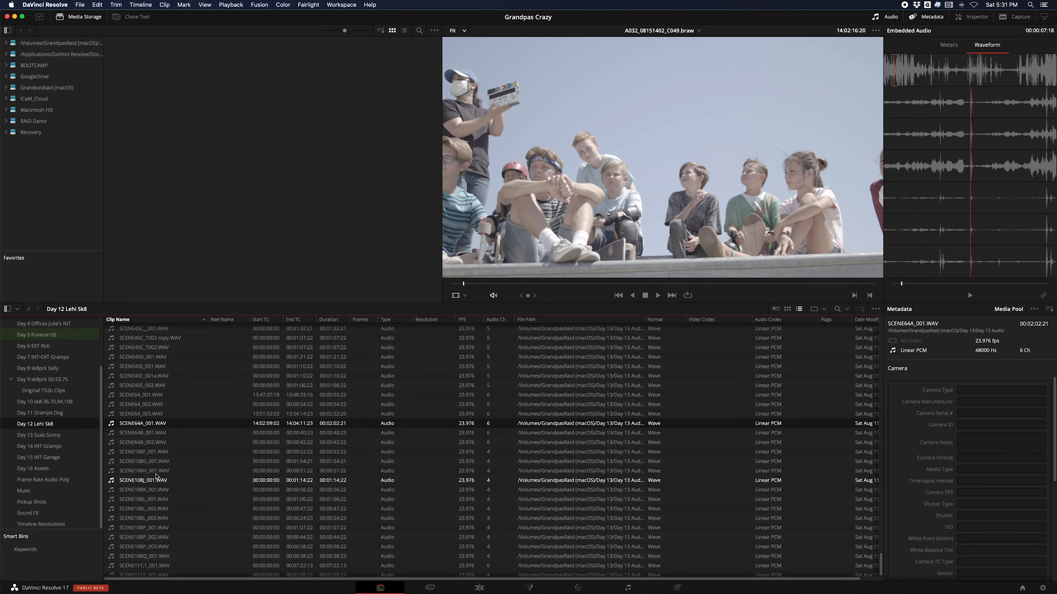
Reload SCENE64A_001.WAV and step its waveform to the slate clap to check that its timecode matches the camera clip's 14:02:16:20.
left_click(144, 453)
left_click(134, 424)
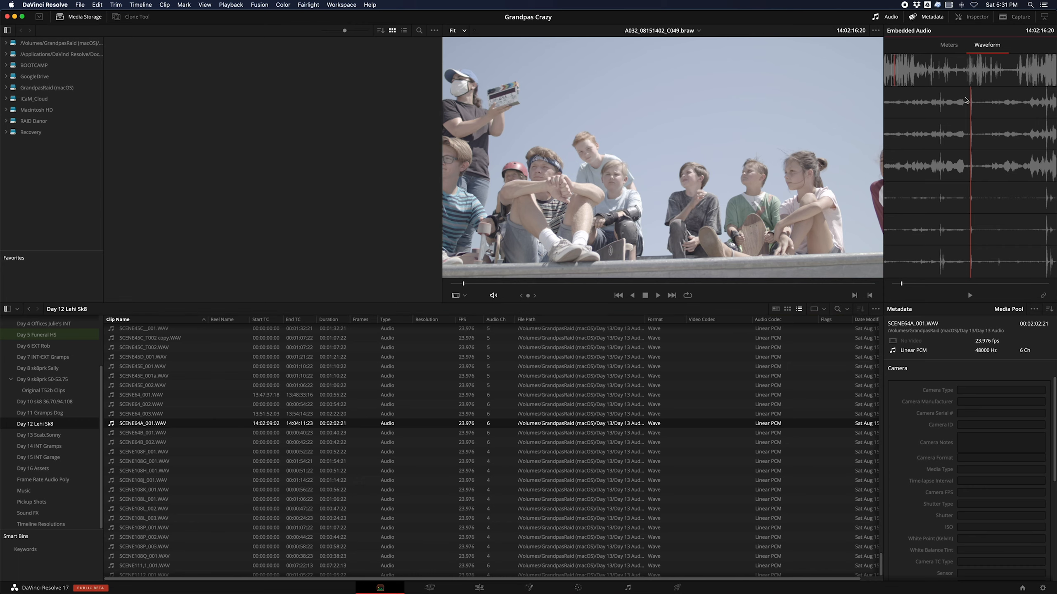
left_click(896, 77)
left_click_drag(896, 75, 893, 76)
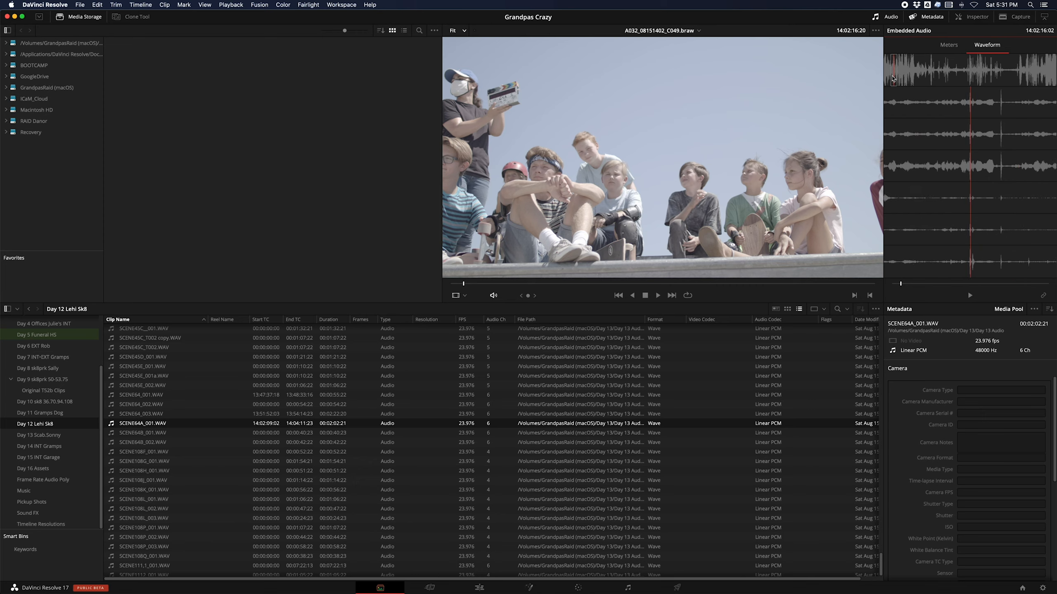
key("space")
key("space")
key("Left")
key("Left")
key("Left")
key("Left")
key("Left")
key("Left")
key("Left")
key("Left")
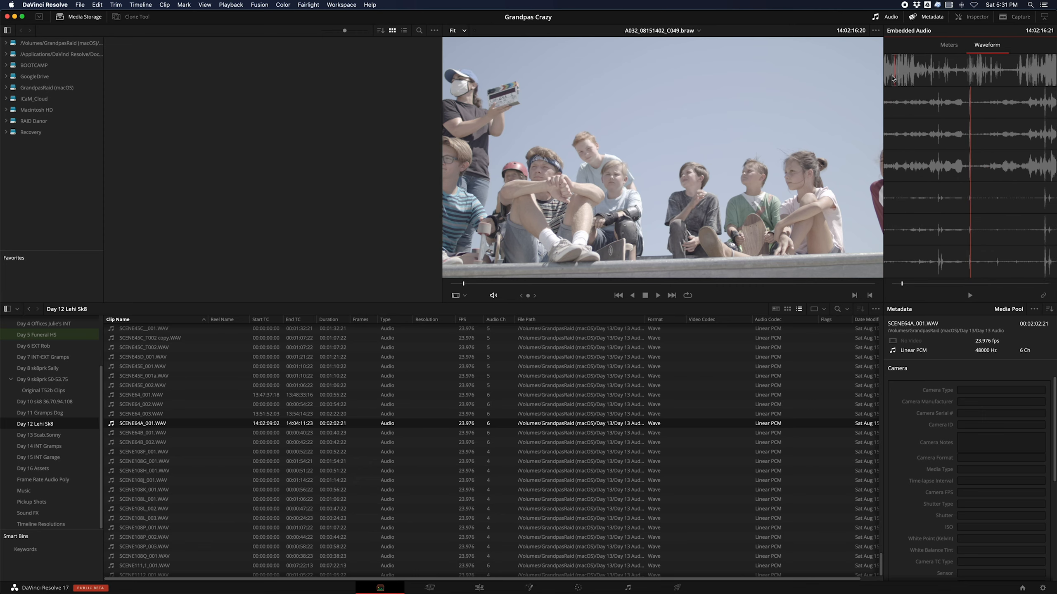
key("Left")
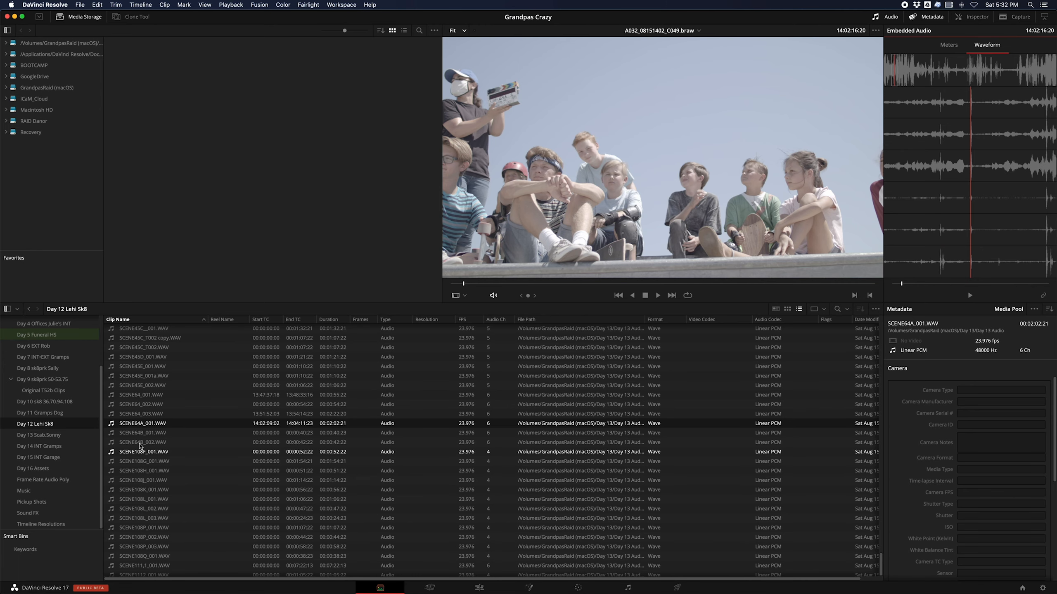
Add camera clip A032_08151402_C049-64aT1.braw to the selected SCENE64A_001.WAV and auto sync their audio based on timecode.
scroll(167, 413, "up", 15)
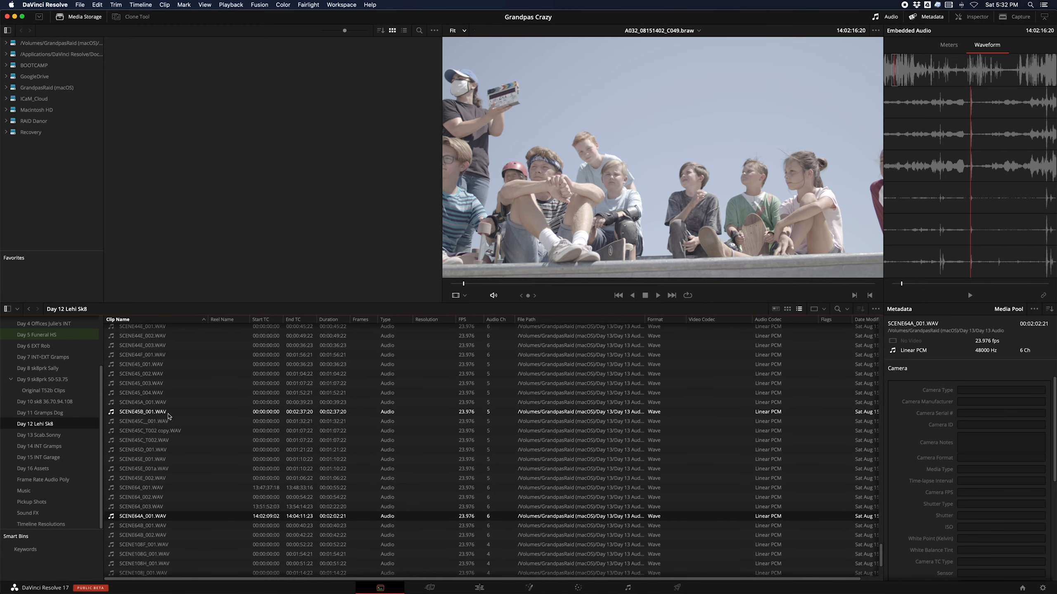
scroll(168, 416, "up", 5)
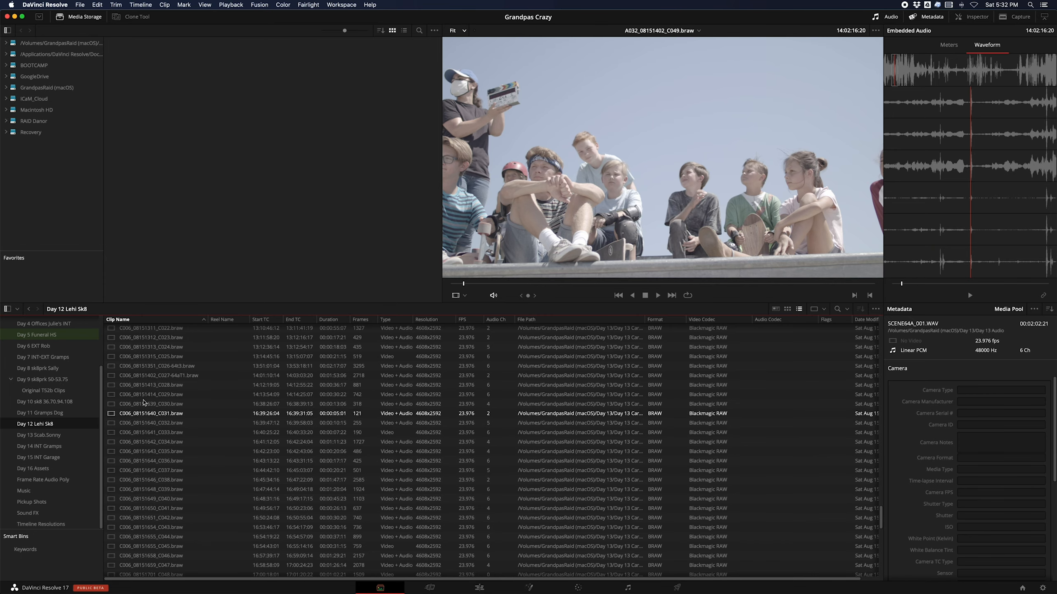
scroll(160, 381, "up", 5)
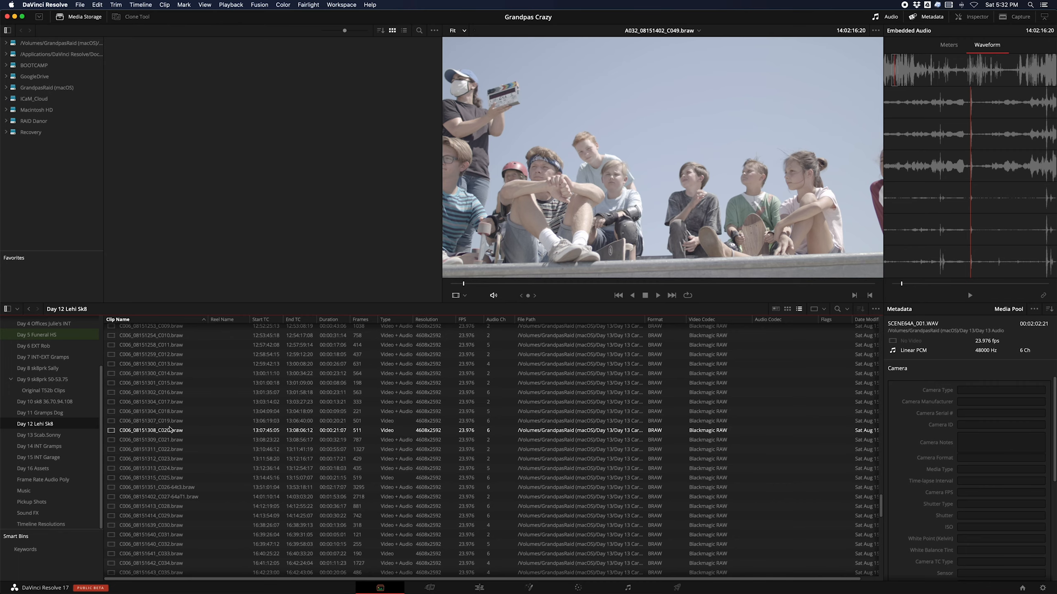
scroll(170, 429, "up", 10)
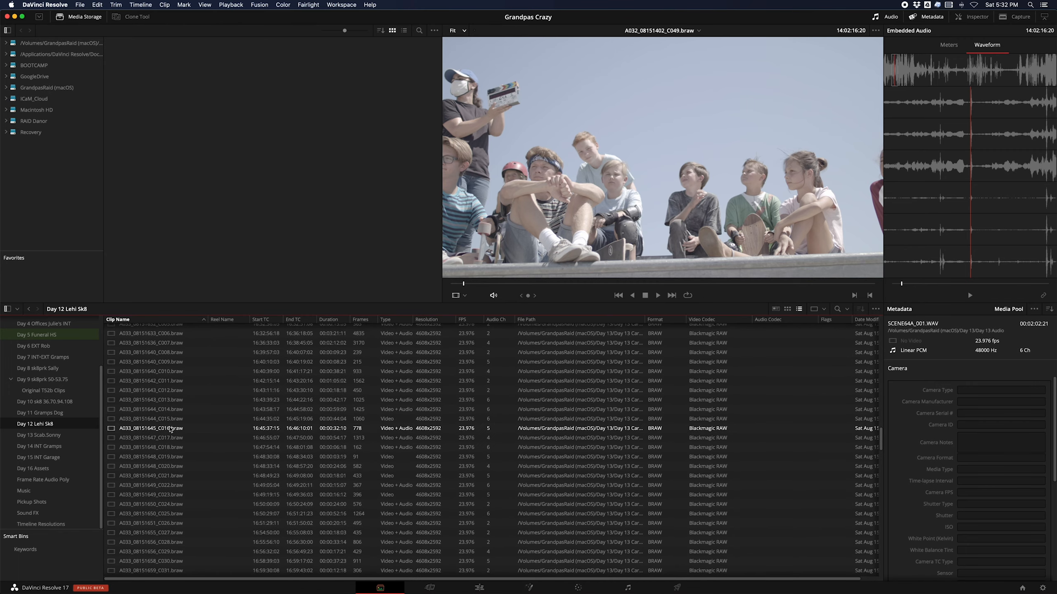
scroll(169, 429, "up", 10)
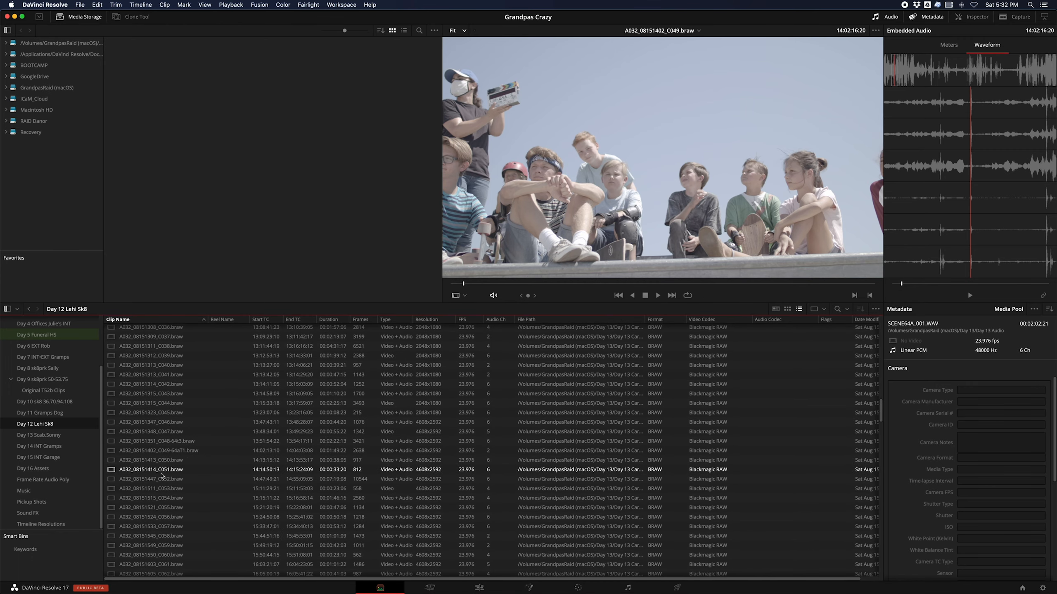
left_click(114, 453, "super")
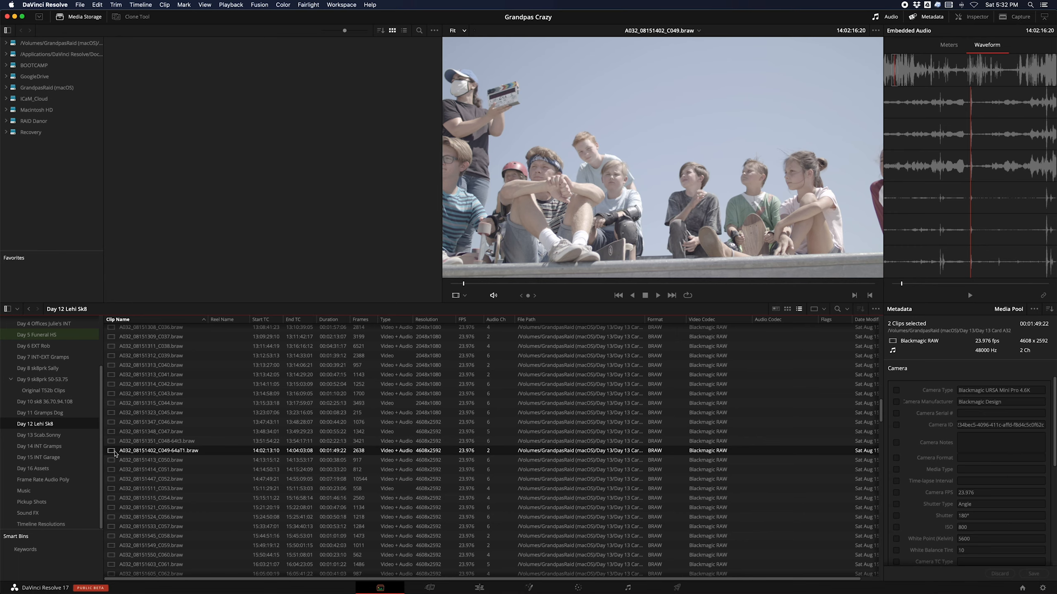
right_click(114, 452)
mouse_move(159, 357)
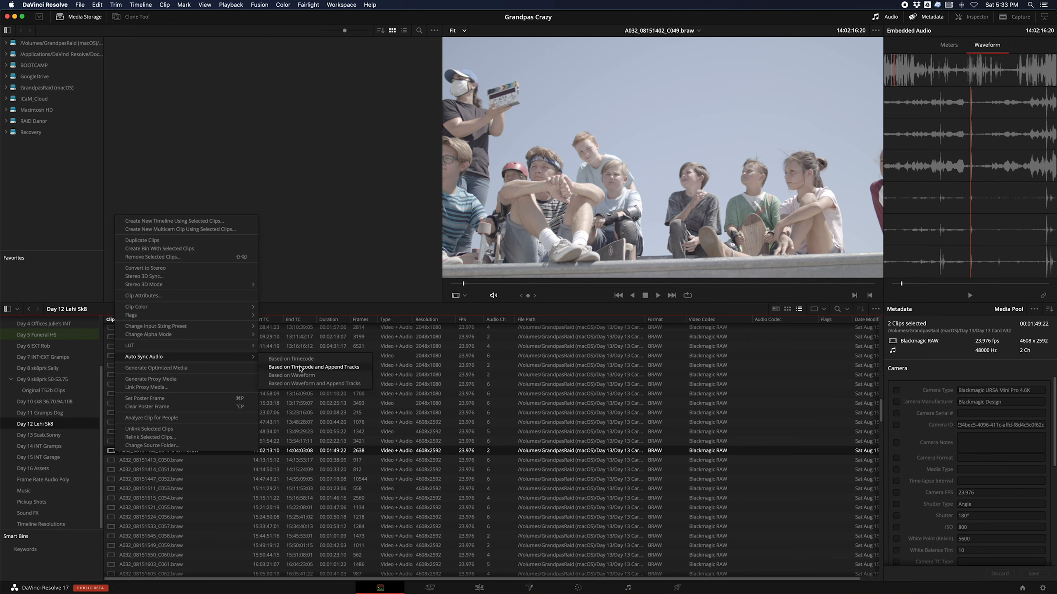
left_click(280, 360)
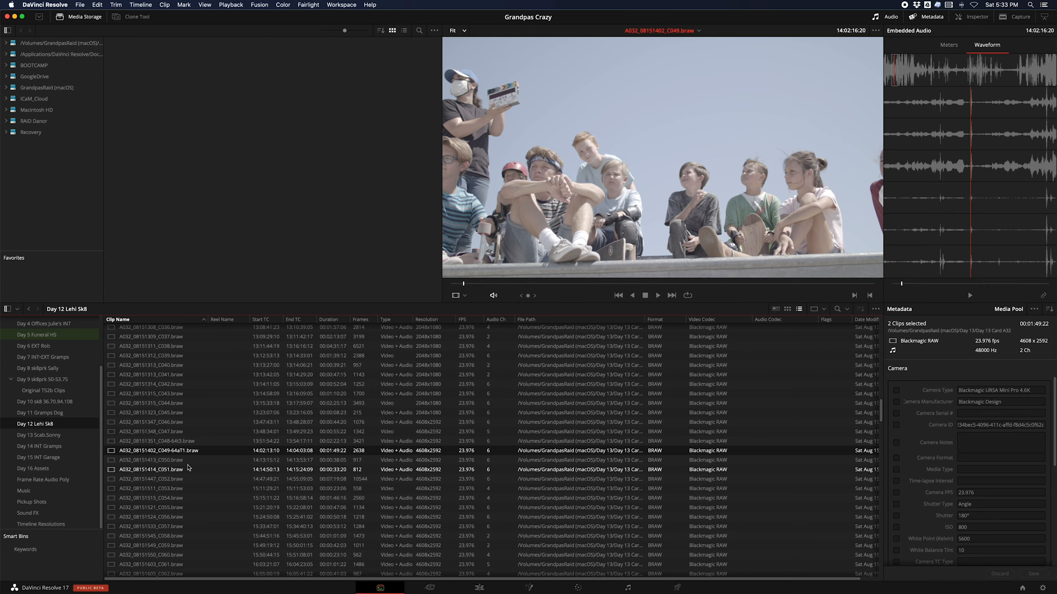
Select the camera clip A032_08151402_C049-64aT1.braw on its own and play it to check the synced audio.
left_click(137, 470)
left_click(158, 451)
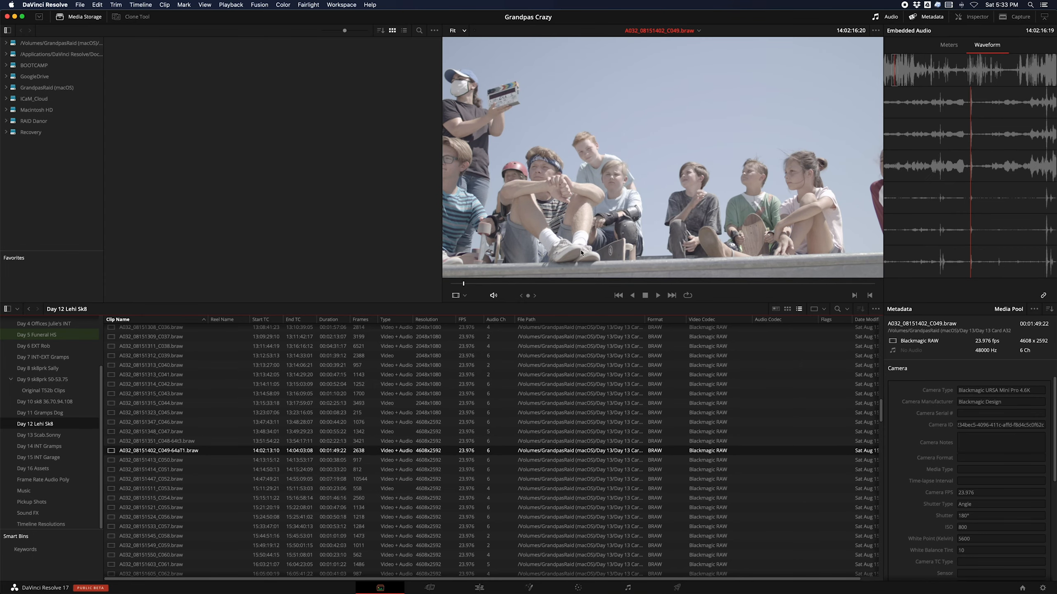
left_click(658, 295)
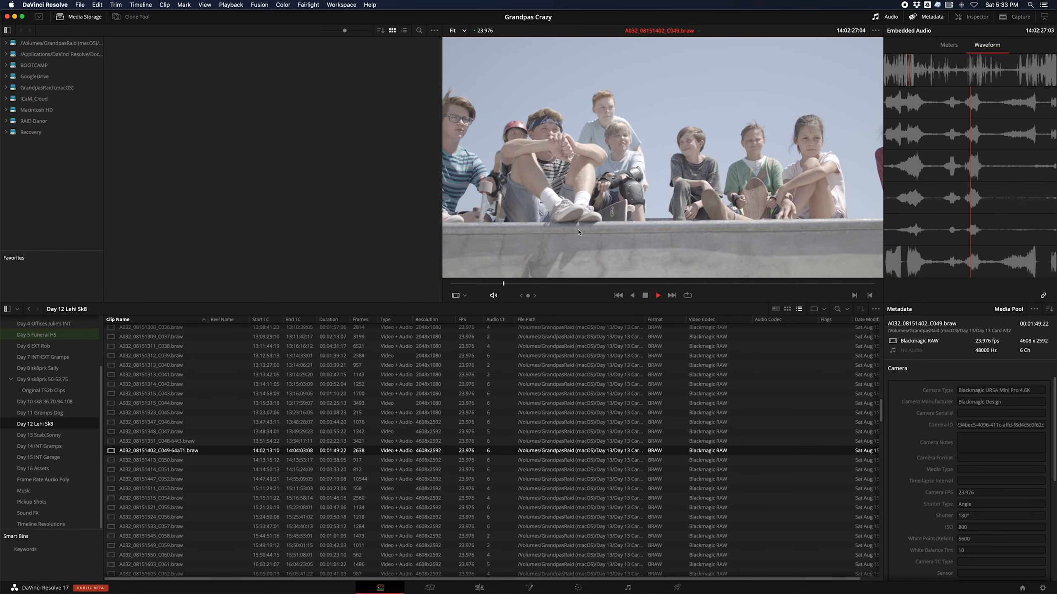
key("space")
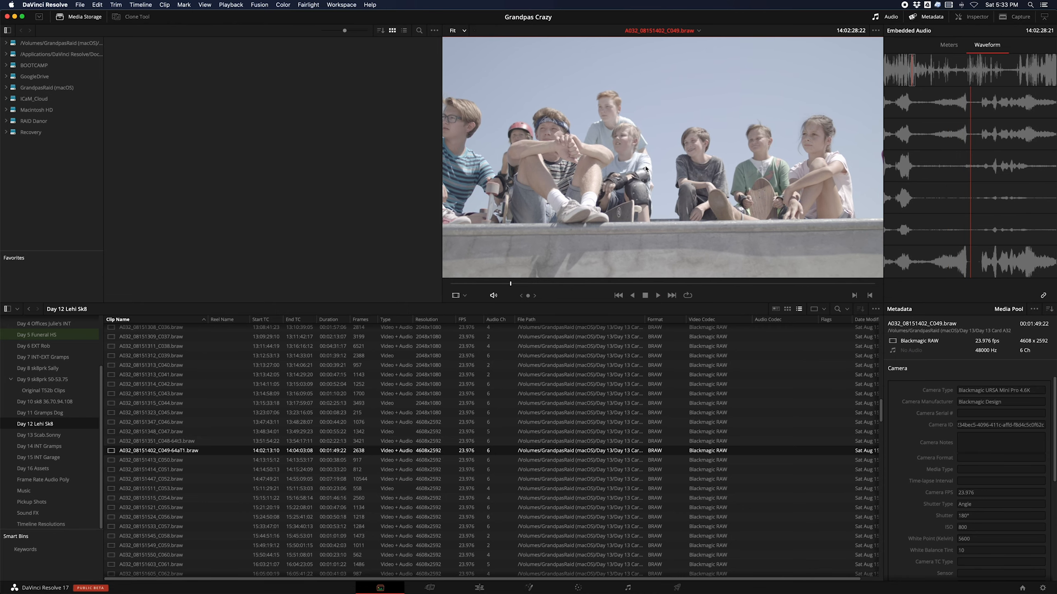
left_click(511, 284)
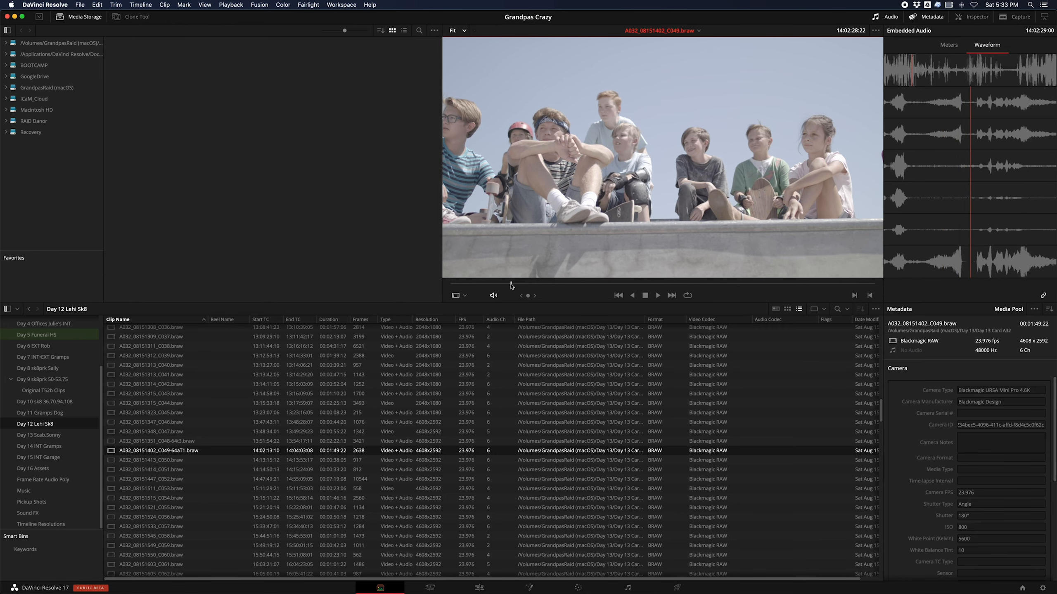
Load camera clip C006_08151402_C027-64aT1.braw and park its playhead on the slate clap frame at 14:01:18:12.
left_click_drag(511, 284, 474, 284)
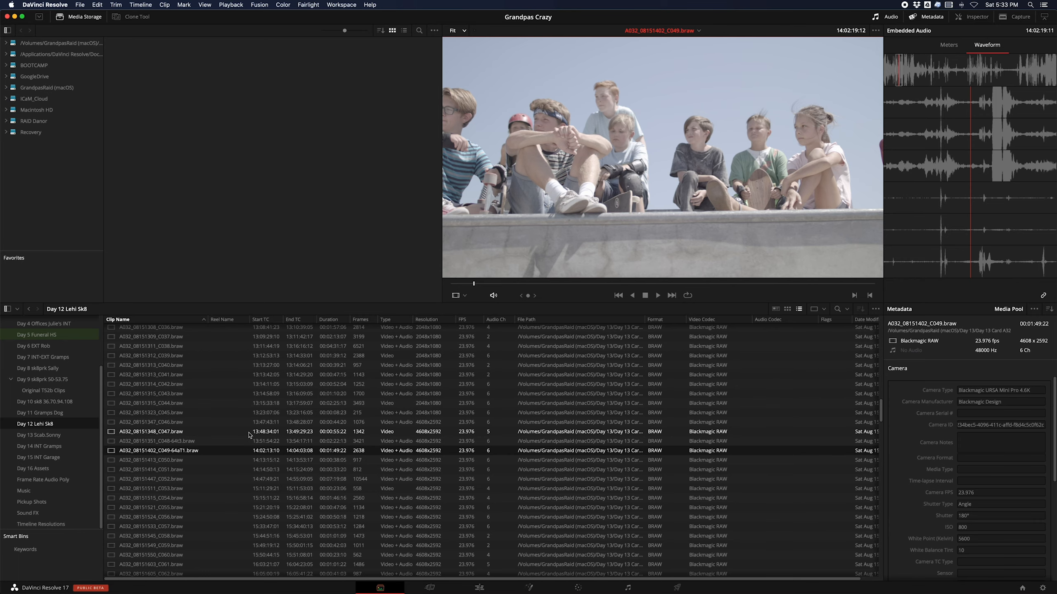
scroll(249, 435, "down", 3)
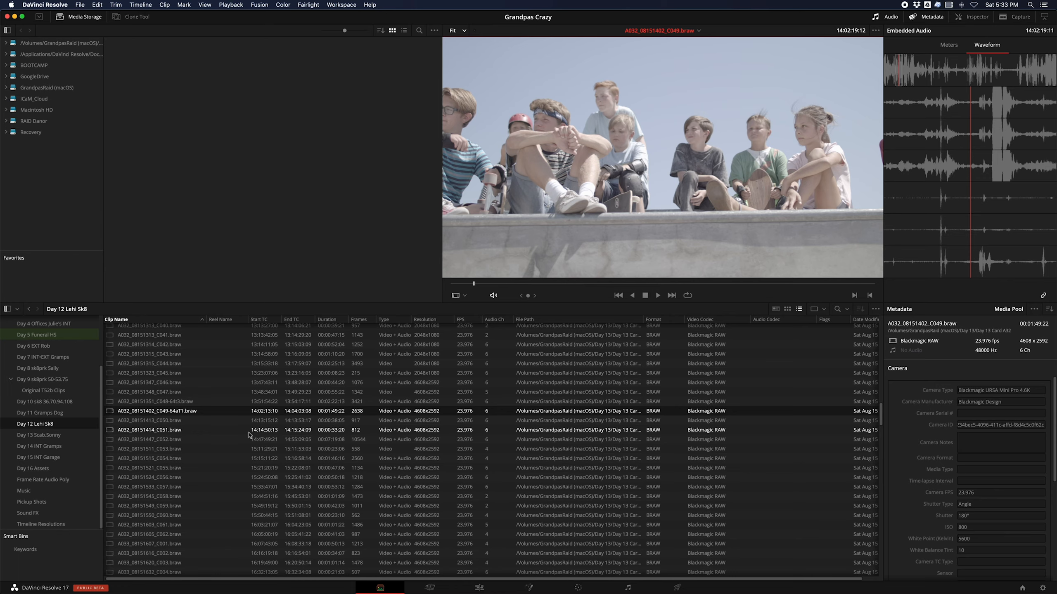
scroll(249, 435, "down", 15)
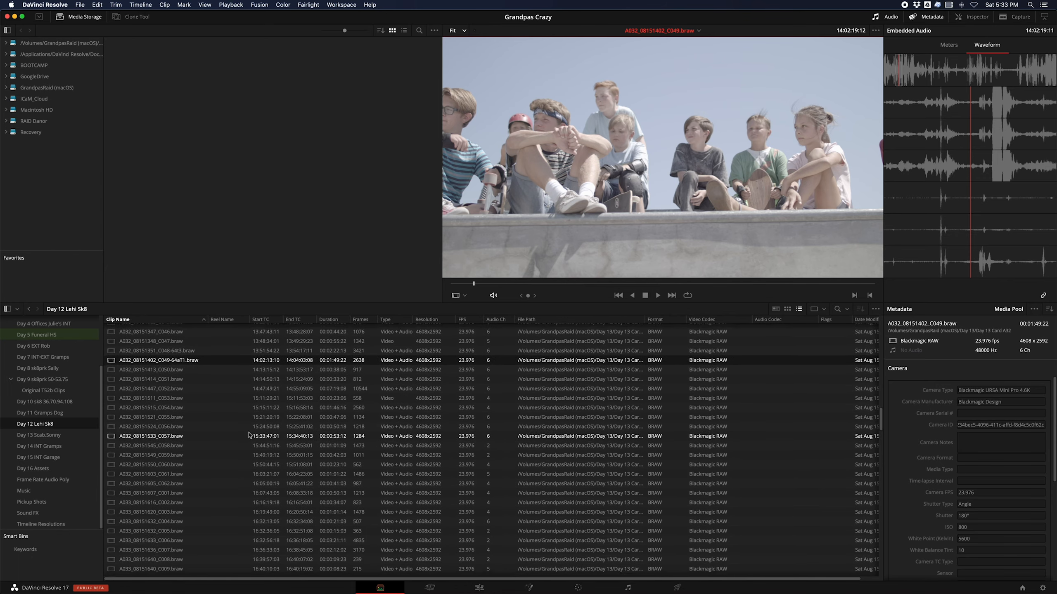
scroll(249, 435, "down", 20)
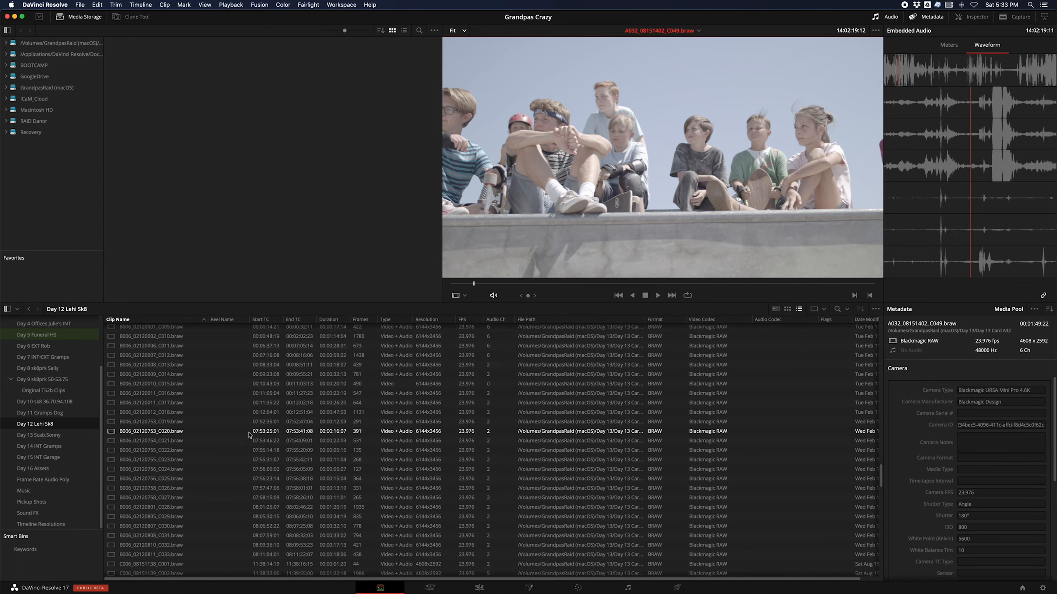
scroll(249, 435, "down", 15)
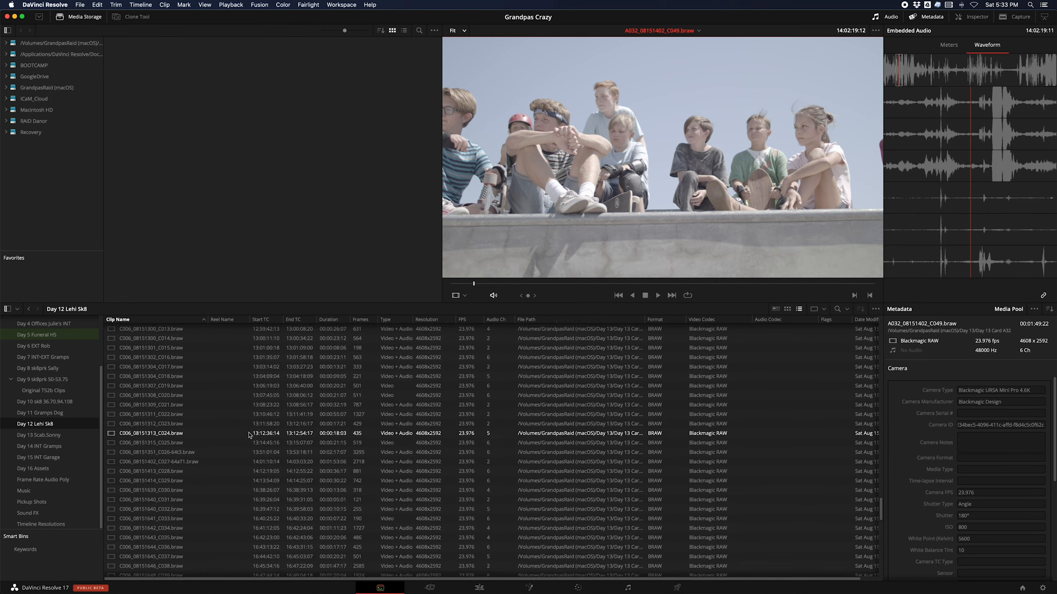
left_click(144, 455)
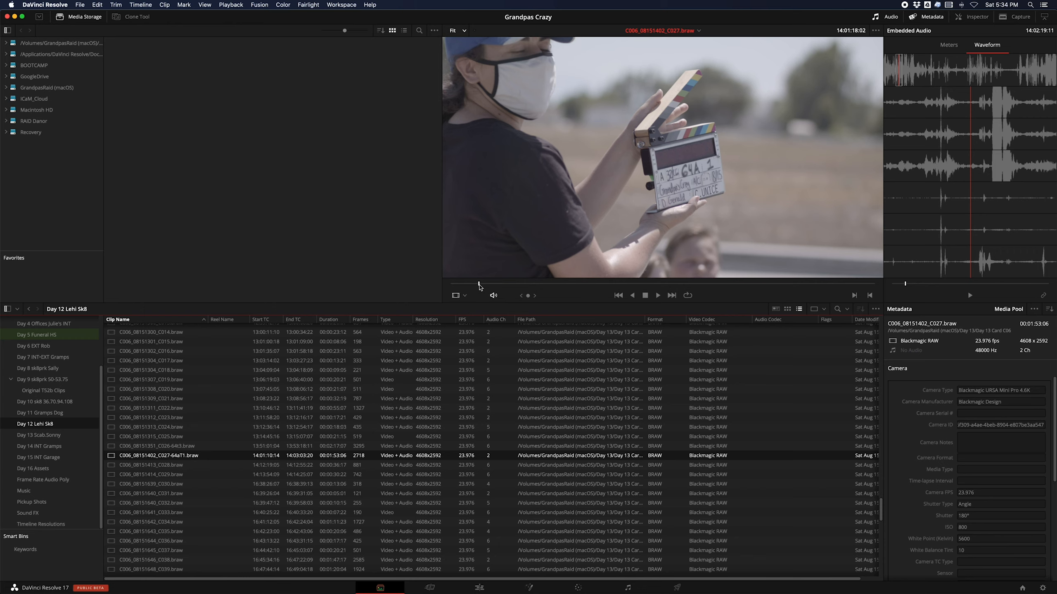
left_click(479, 285)
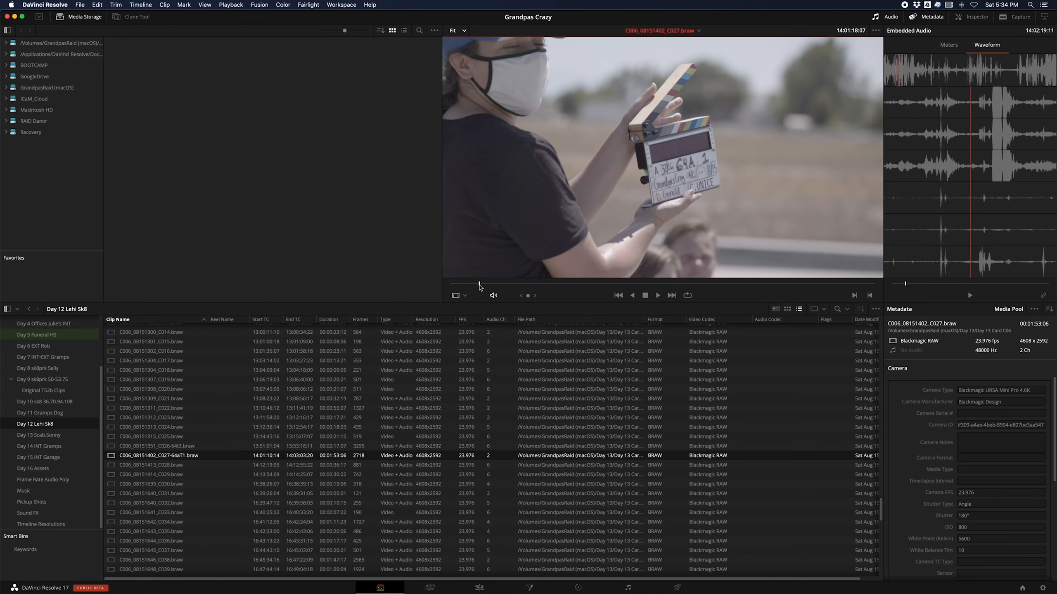
left_click_drag(480, 284, 480, 285)
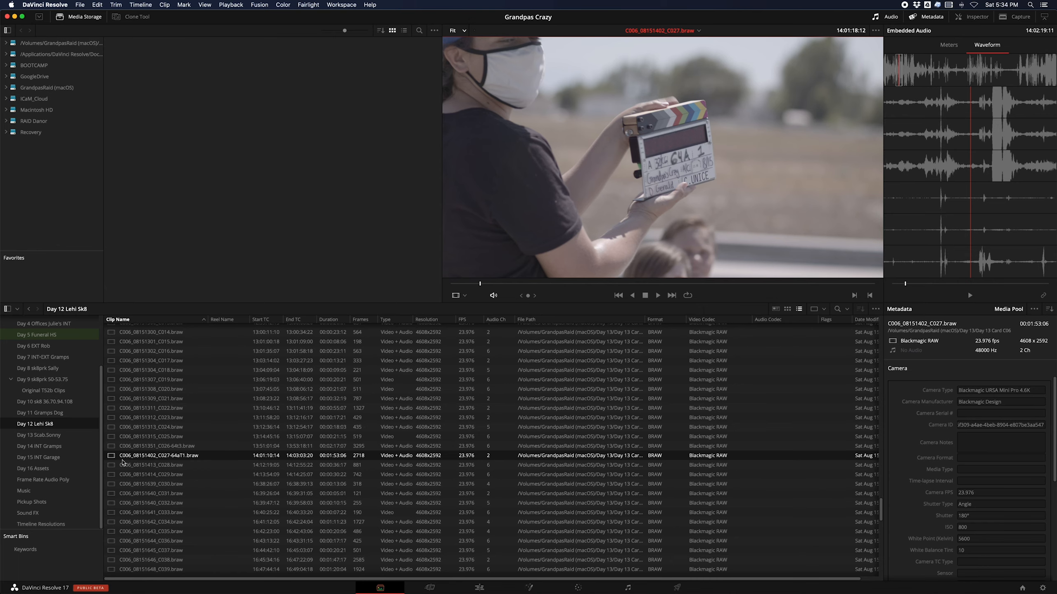
Set the Slate timecode in the clip attributes of C006_08151402_C027-64aT1.braw to 14:02:16:20 and apply it.
right_click(112, 457)
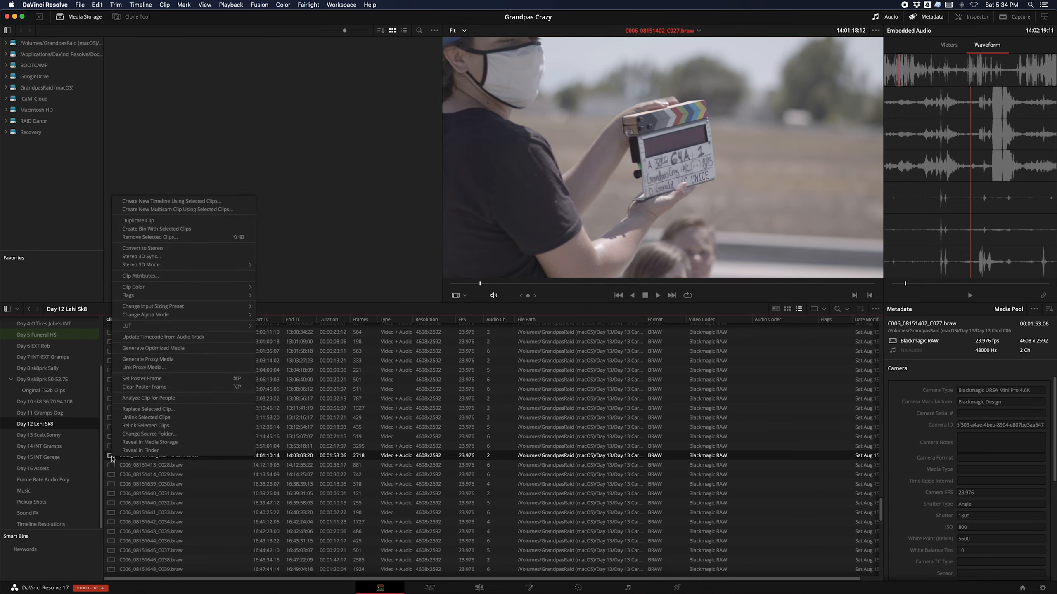
mouse_move(146, 288)
left_click(141, 276)
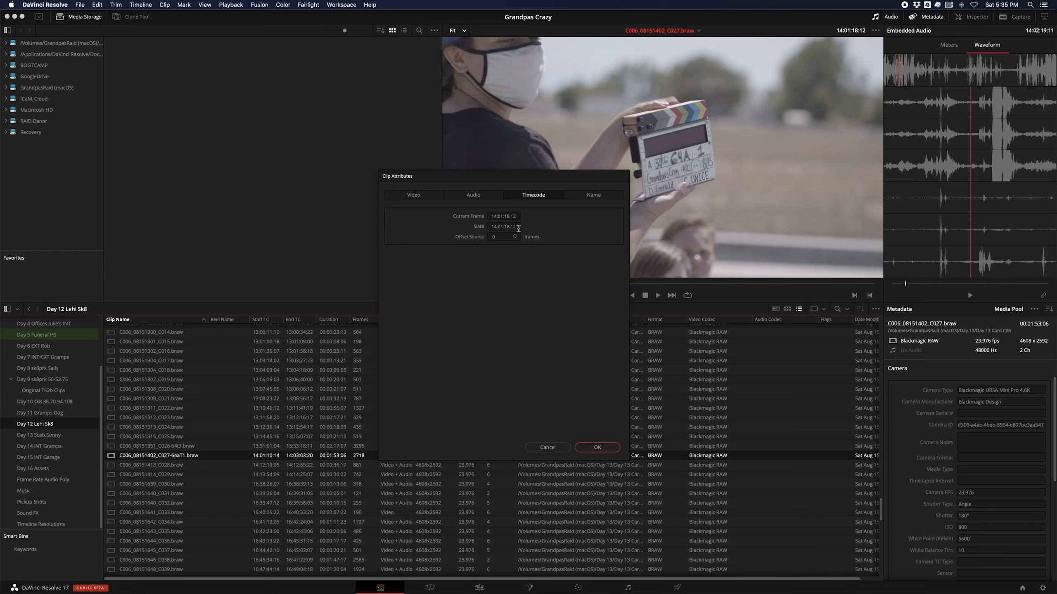
left_click(512, 227)
type("14:02:16:20")
left_click(597, 448)
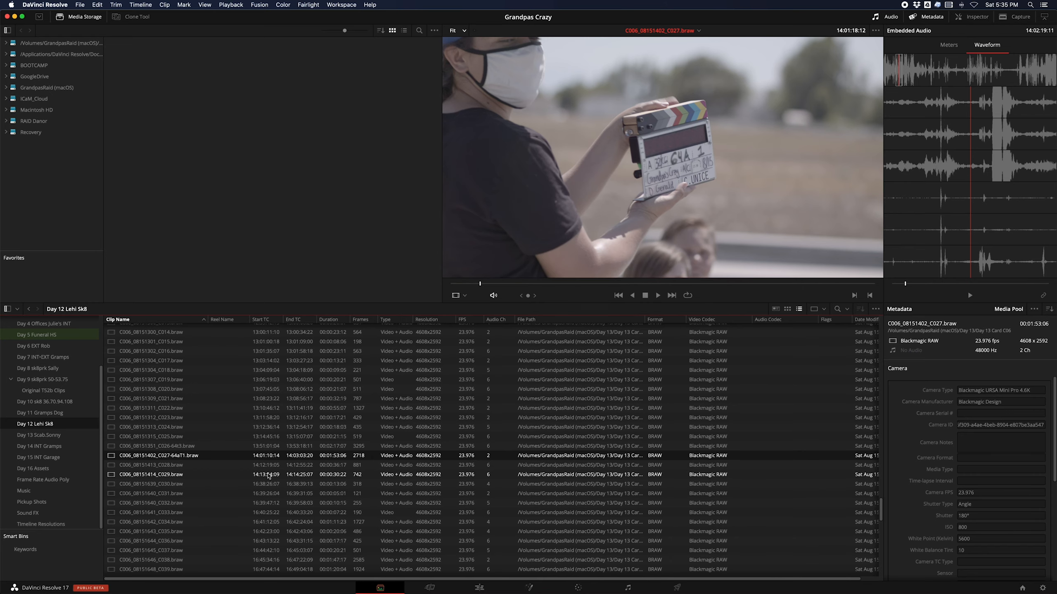
Select camera clip C006_08151402_C027-64aT1.braw together with SCENE64A_001.WAV and auto sync their audio based on timecode.
left_click(164, 475)
left_click(148, 457)
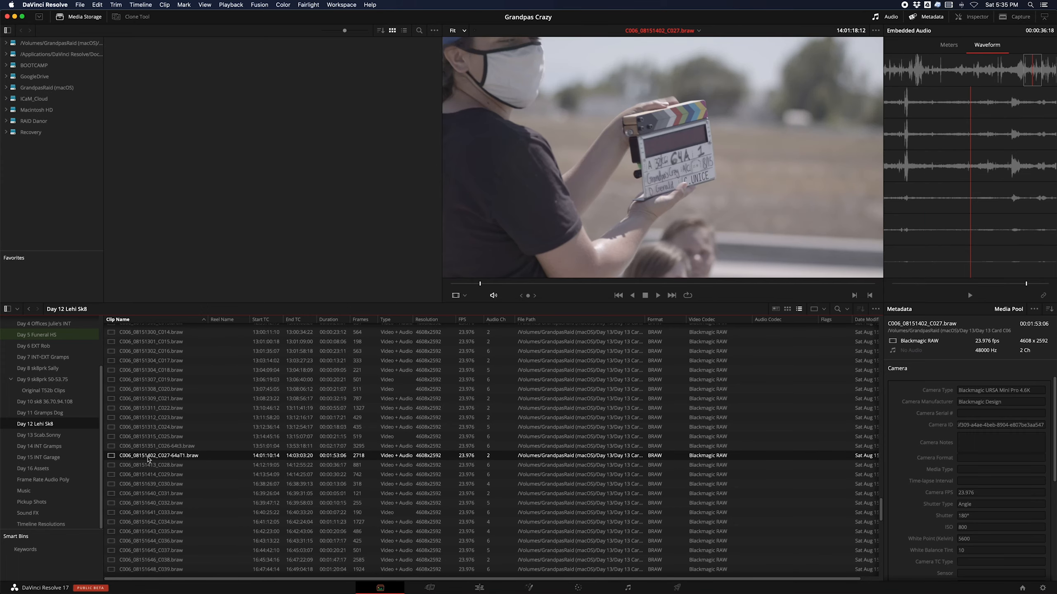
left_click(253, 447, "super")
scroll(253, 448, "down", 15)
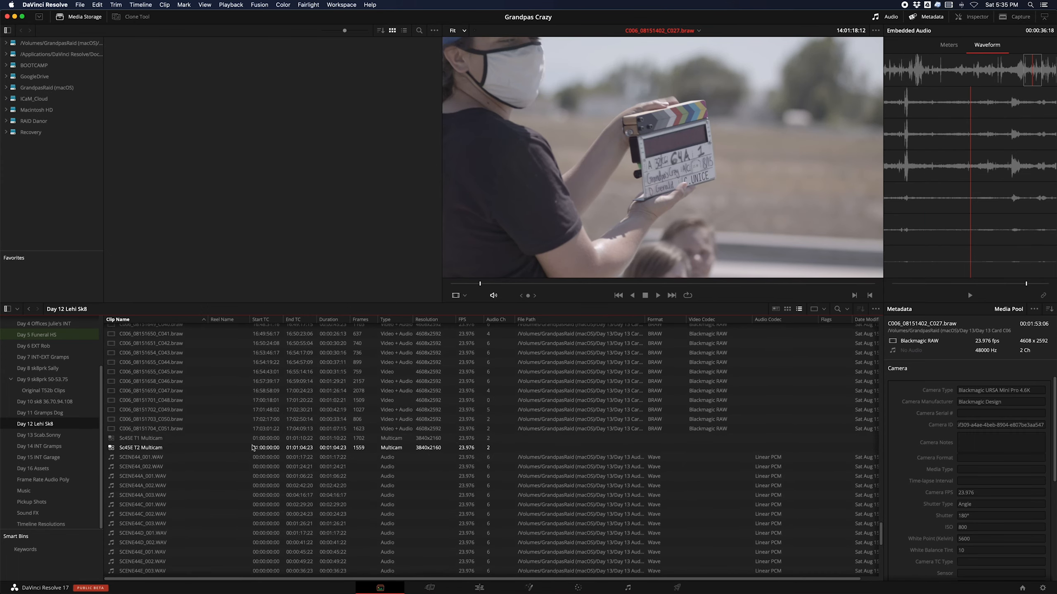
scroll(252, 448, "down", 5)
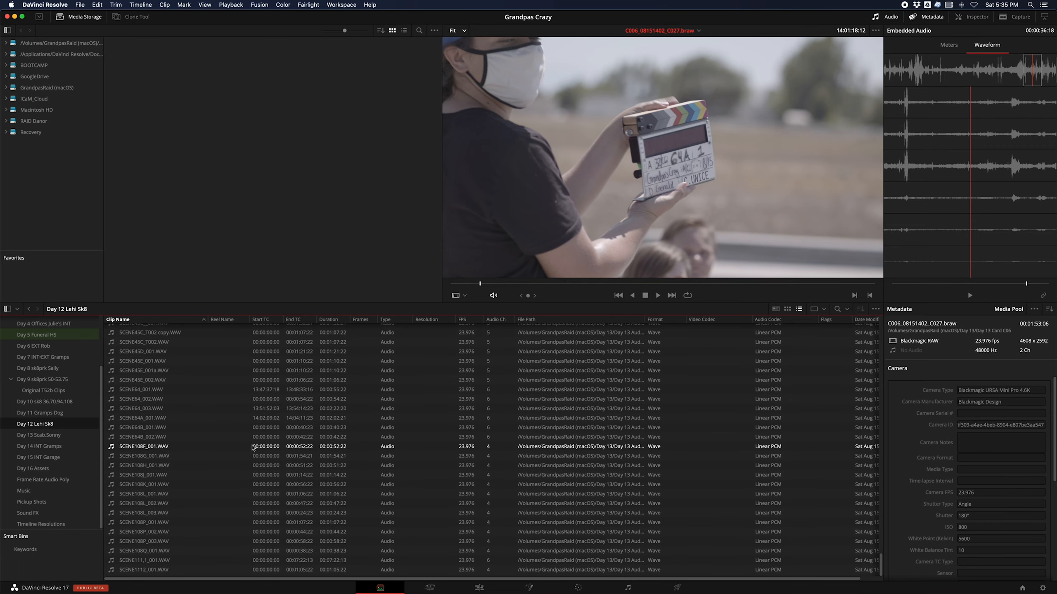
scroll(253, 448, "up", 3)
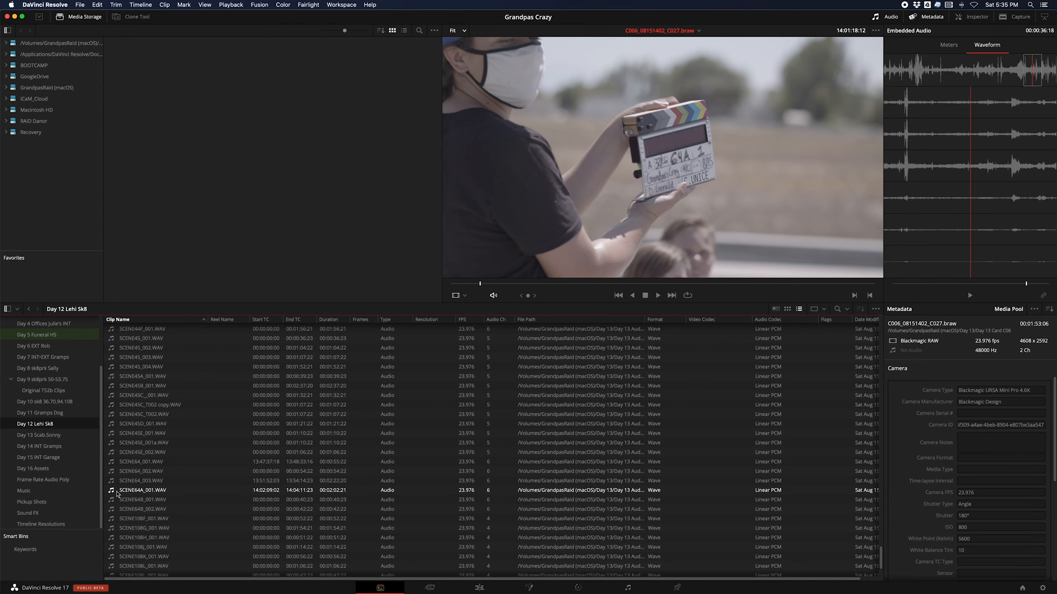
left_click(117, 492)
left_click(242, 483, "shift")
scroll(250, 479, "up", 10)
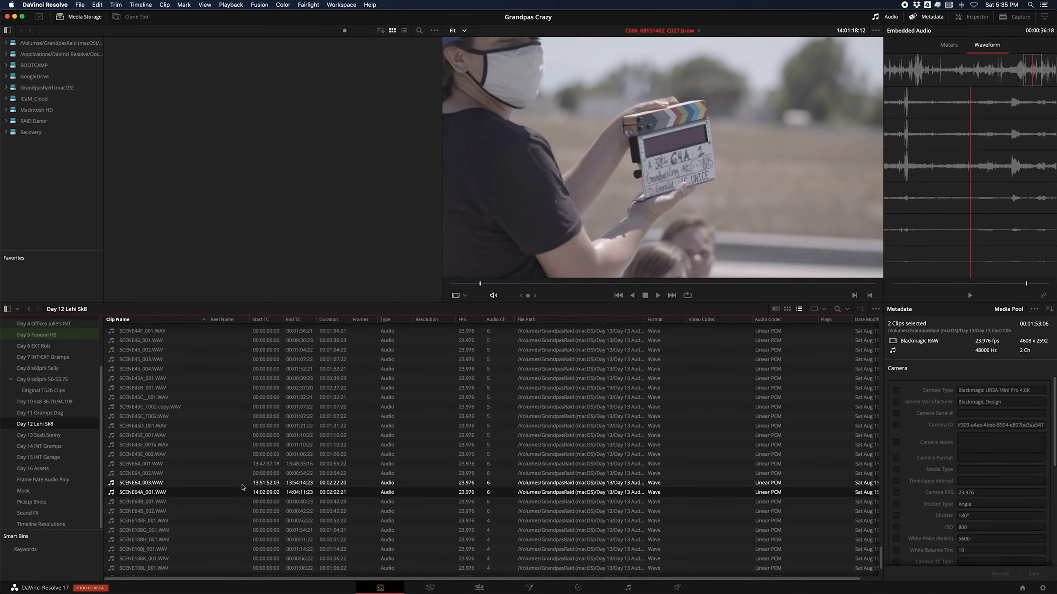
scroll(284, 442, "up", 5)
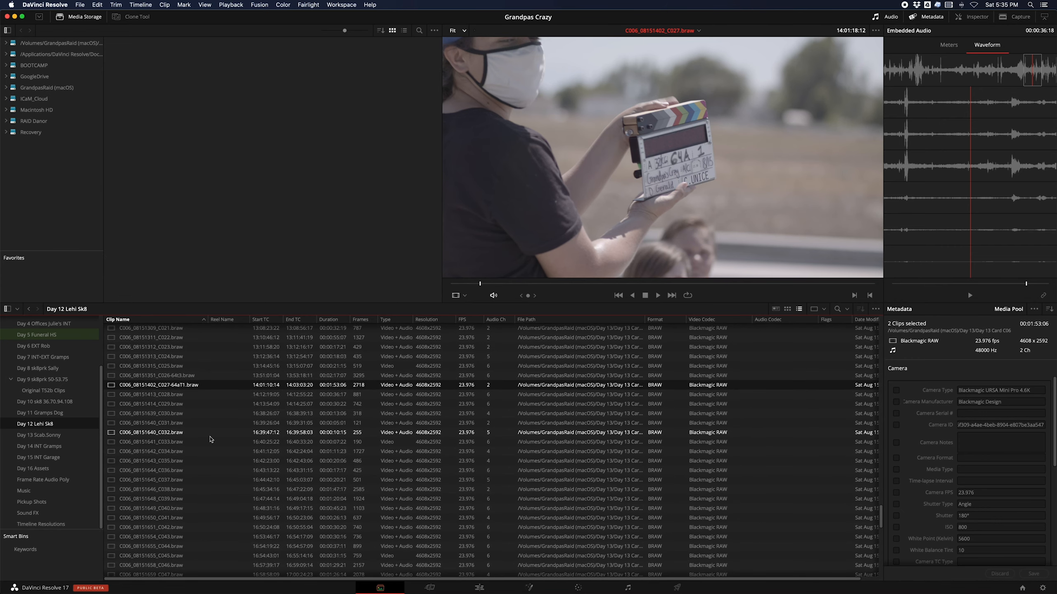
scroll(210, 439, "down", 15)
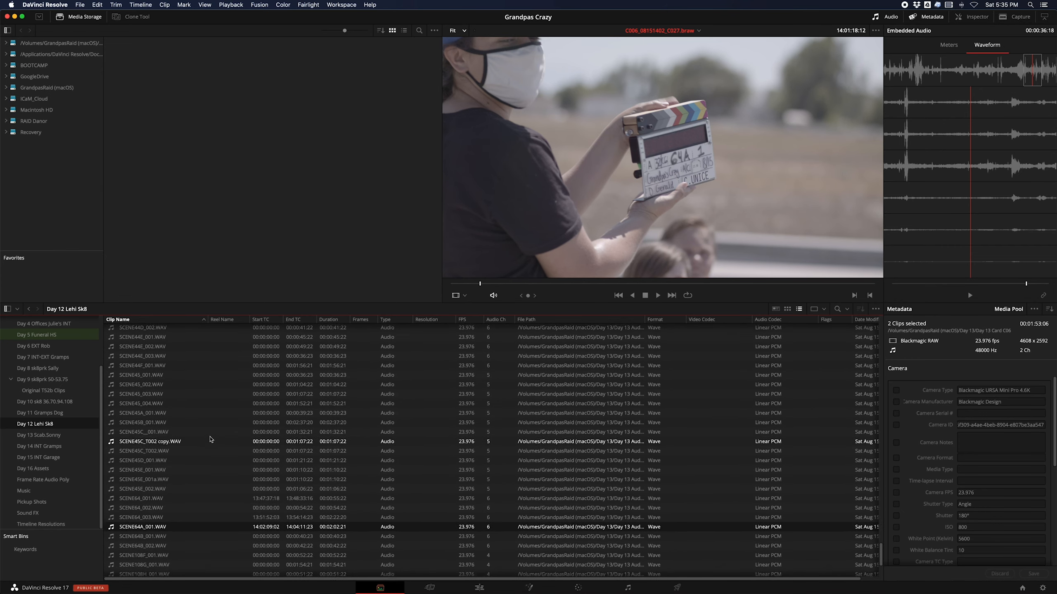
scroll(210, 440, "down", 3)
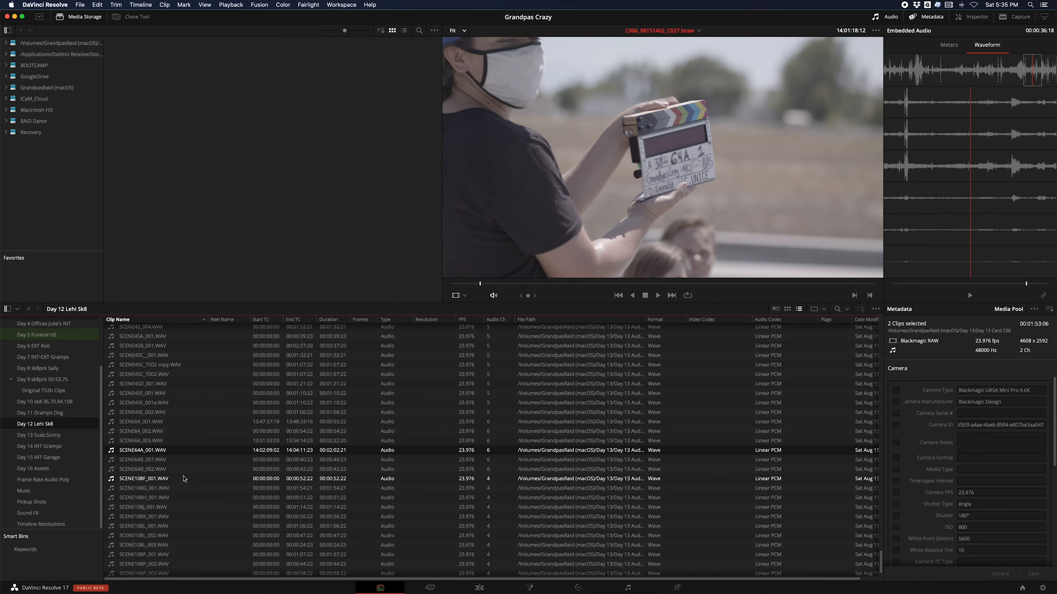
right_click(139, 453)
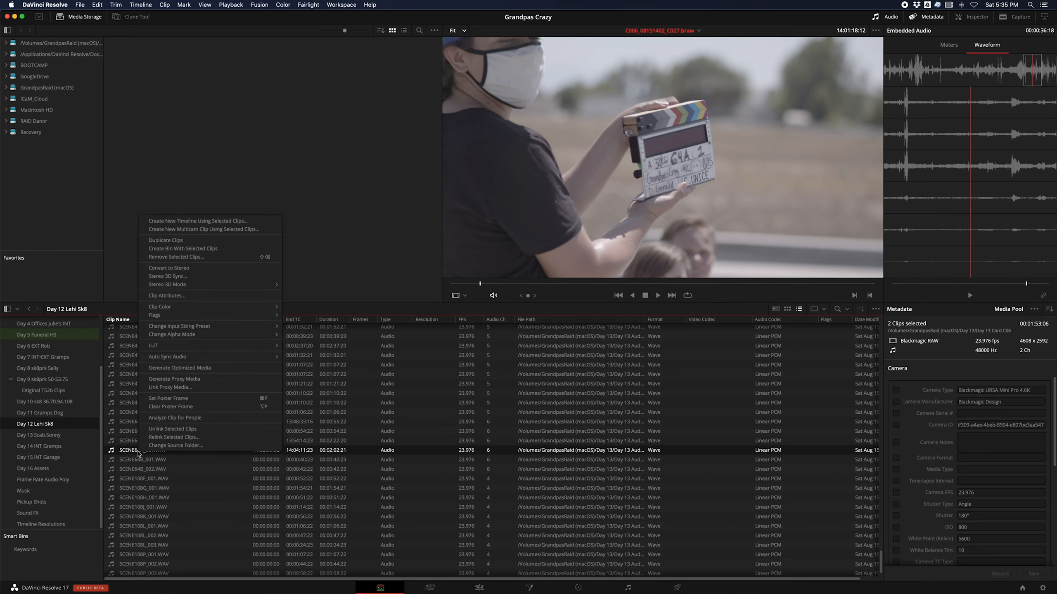
mouse_move(250, 357)
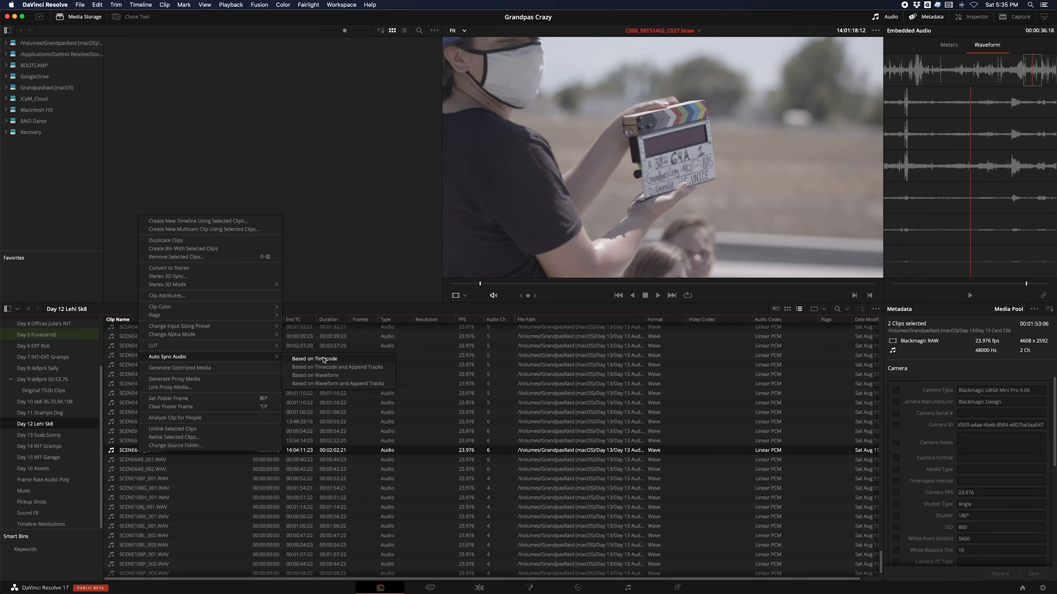
left_click(344, 362)
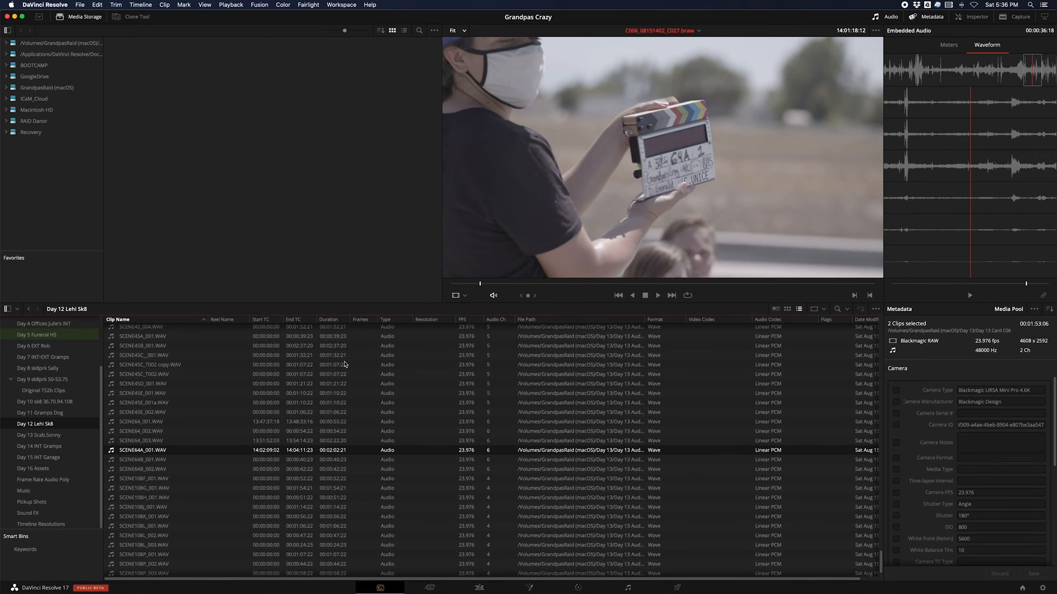
Select C006_08151402_C027-64aT1.braw on its own and play it around the slate clap to check the synced audio.
scroll(199, 423, "up", 5)
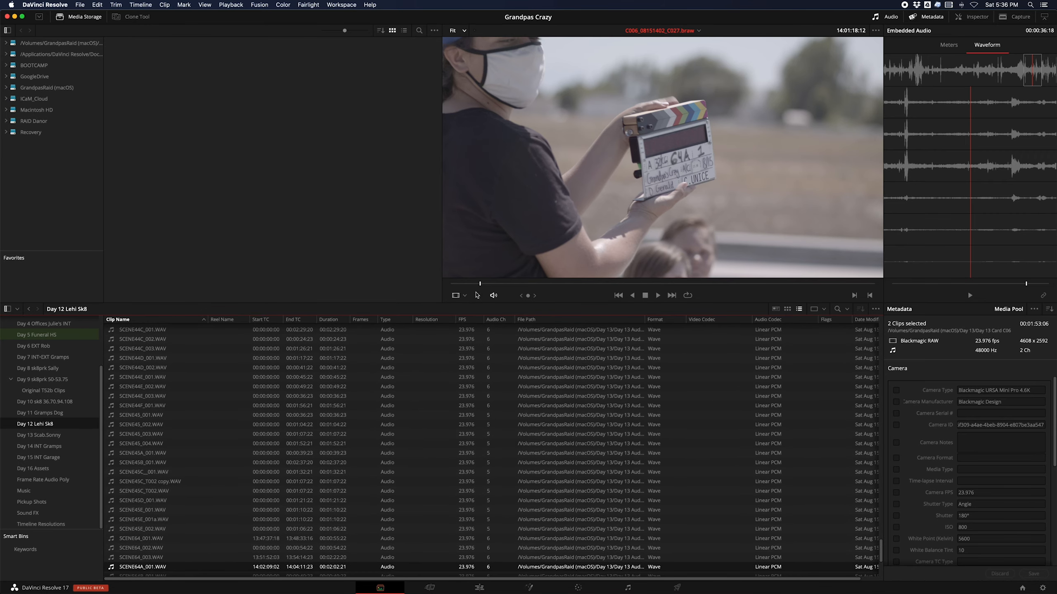
left_click_drag(479, 284, 467, 285)
key("space")
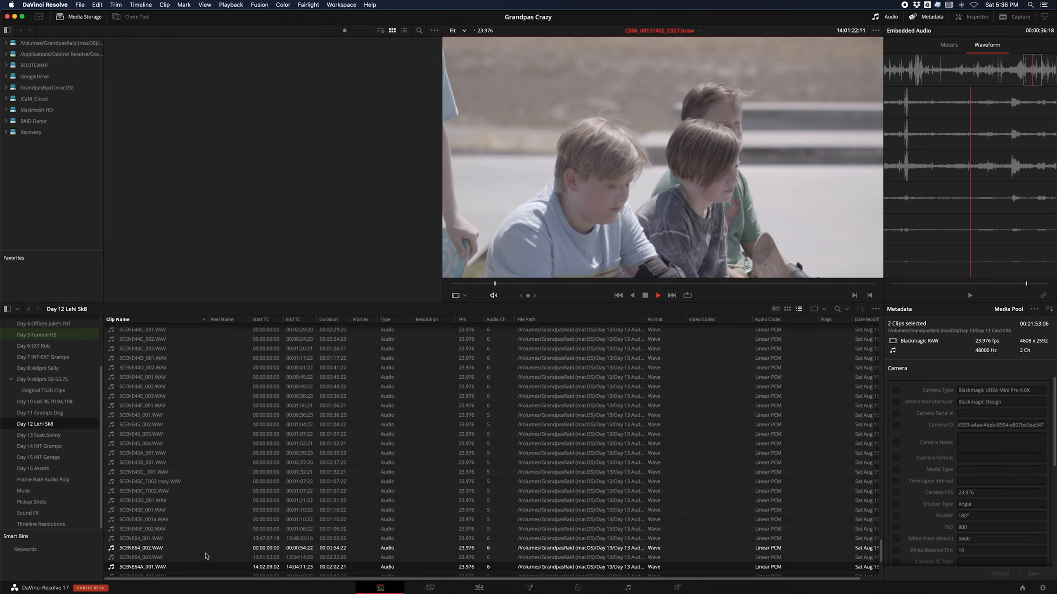
scroll(188, 561, "up", 15)
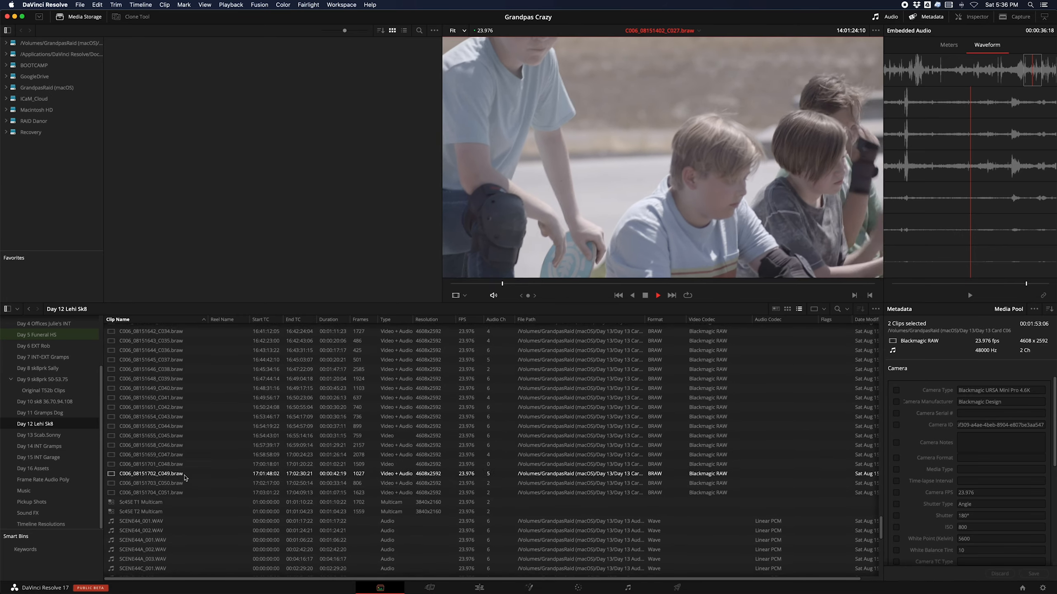
scroll(185, 478, "up", 5)
left_click(157, 485)
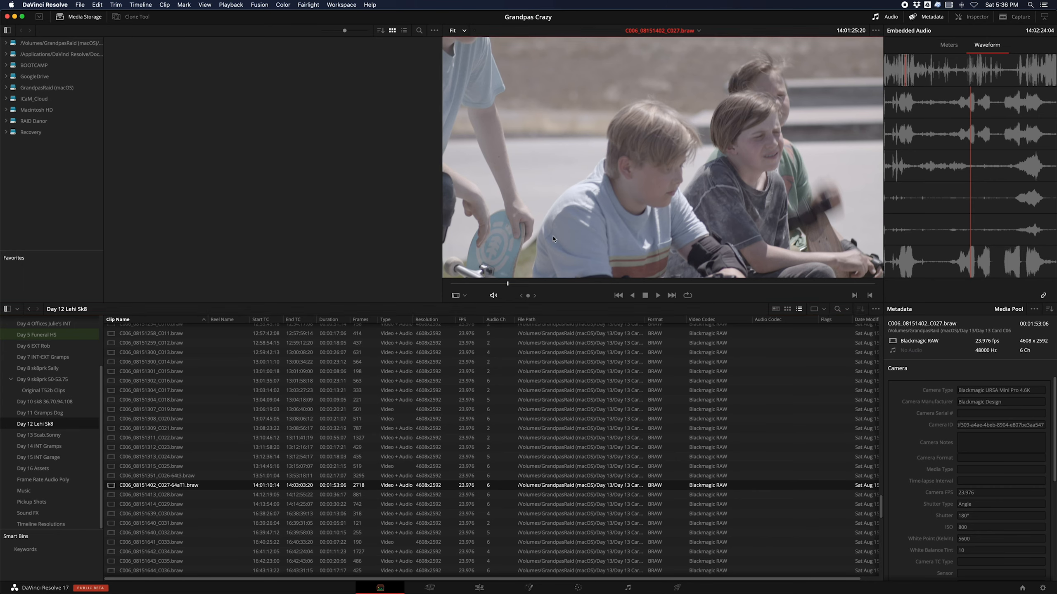
left_click_drag(507, 285, 504, 285)
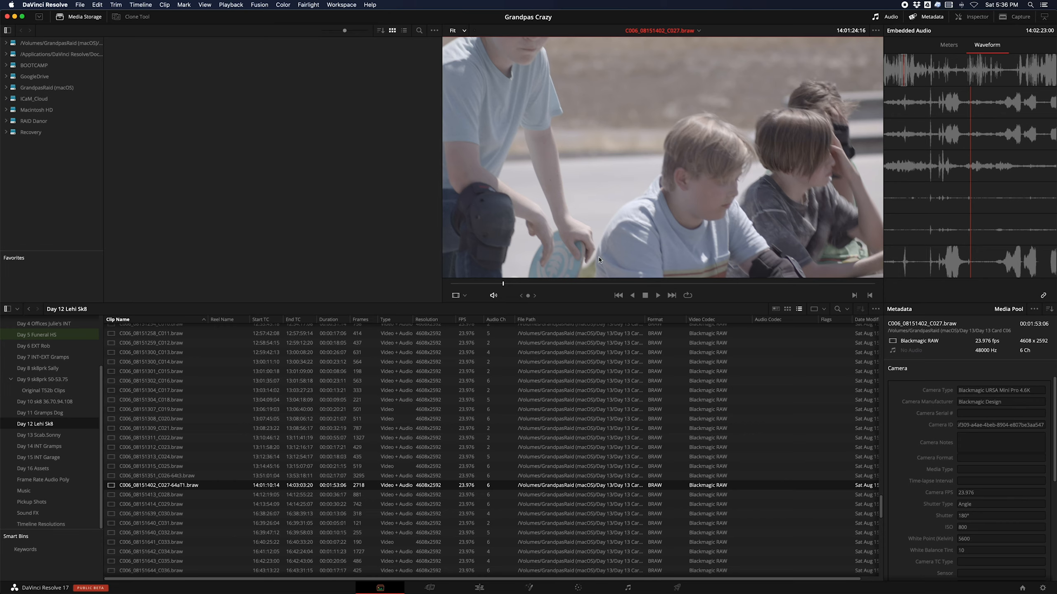
left_click_drag(503, 285, 476, 286)
key("space")
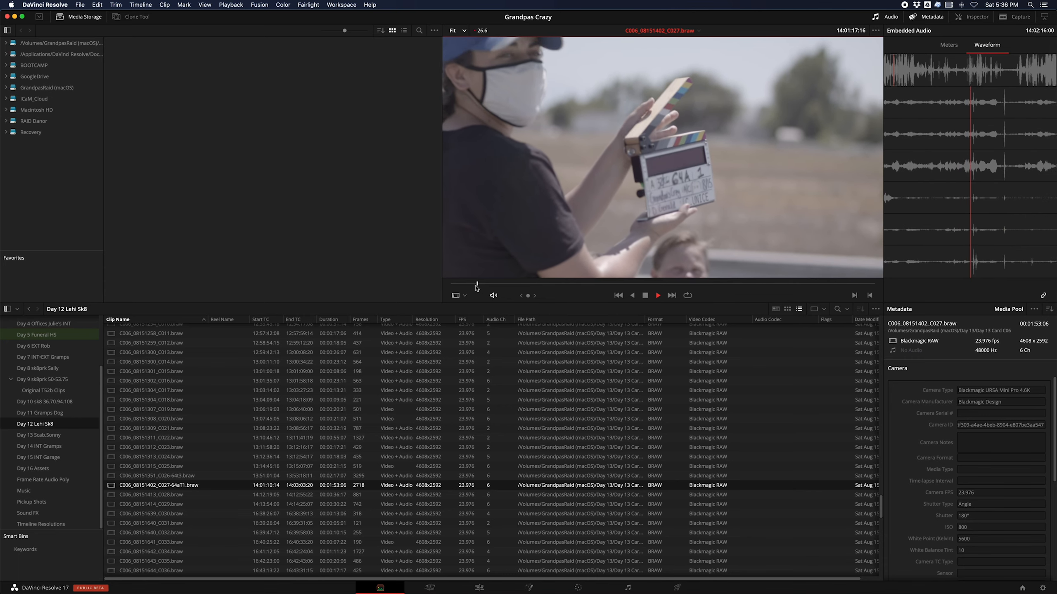
key("space")
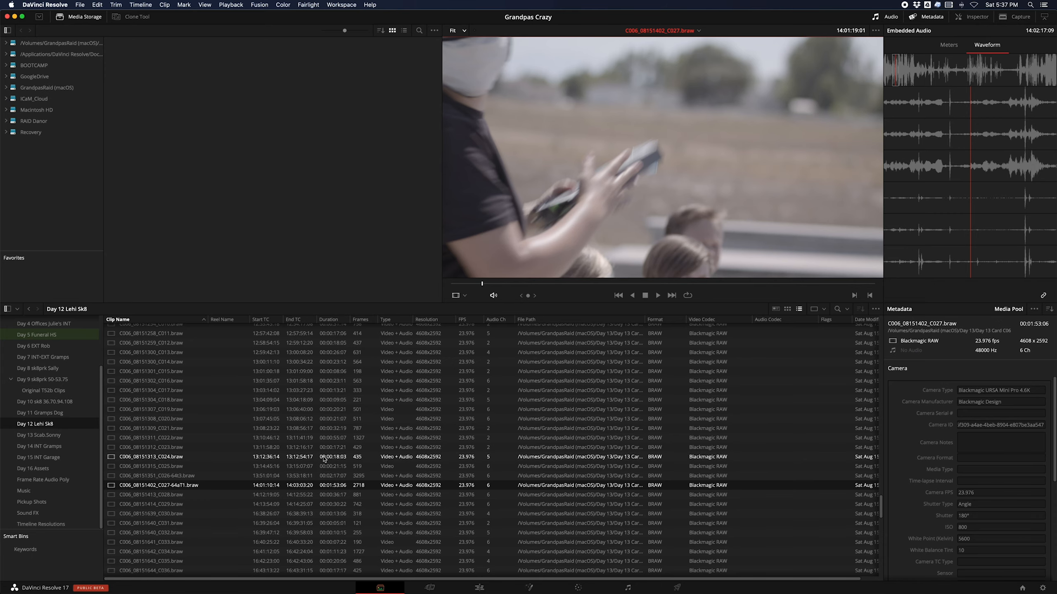
Switch to the Edit page, load the synced clip C006_08151402_C027-64aT1.braw in the source viewer and enlarge its picture.
scroll(324, 459, "up", 15)
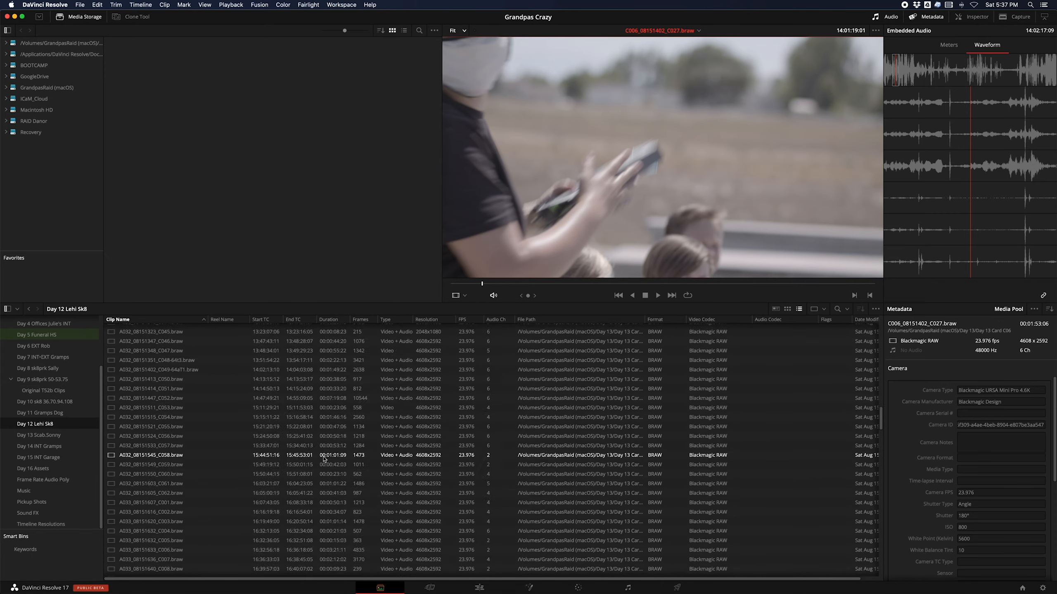
scroll(324, 460, "up", 10)
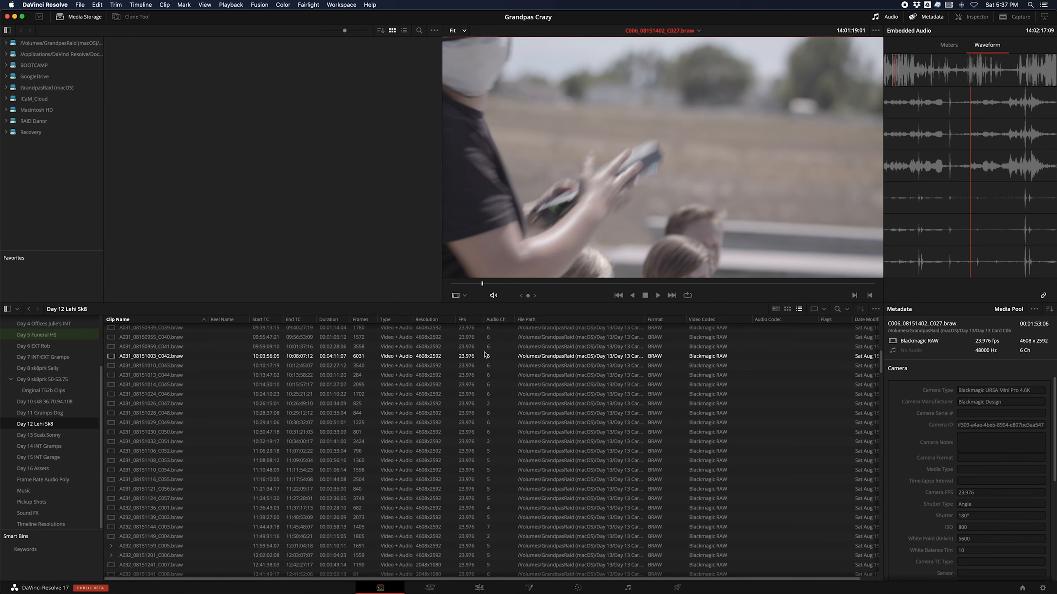
left_click(480, 588)
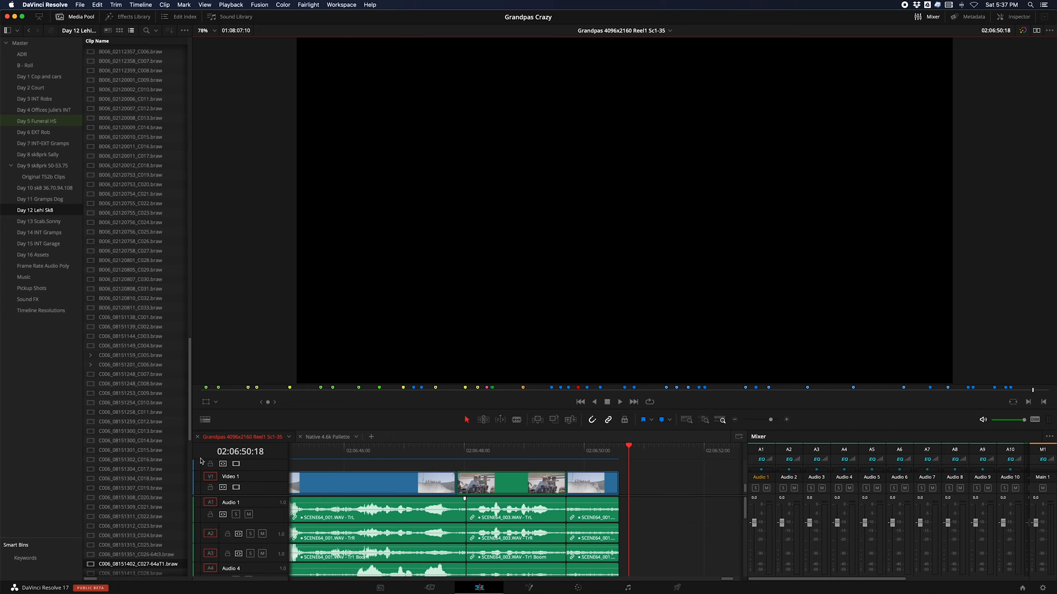
scroll(139, 256, "up", 1)
scroll(139, 256, "down", 20)
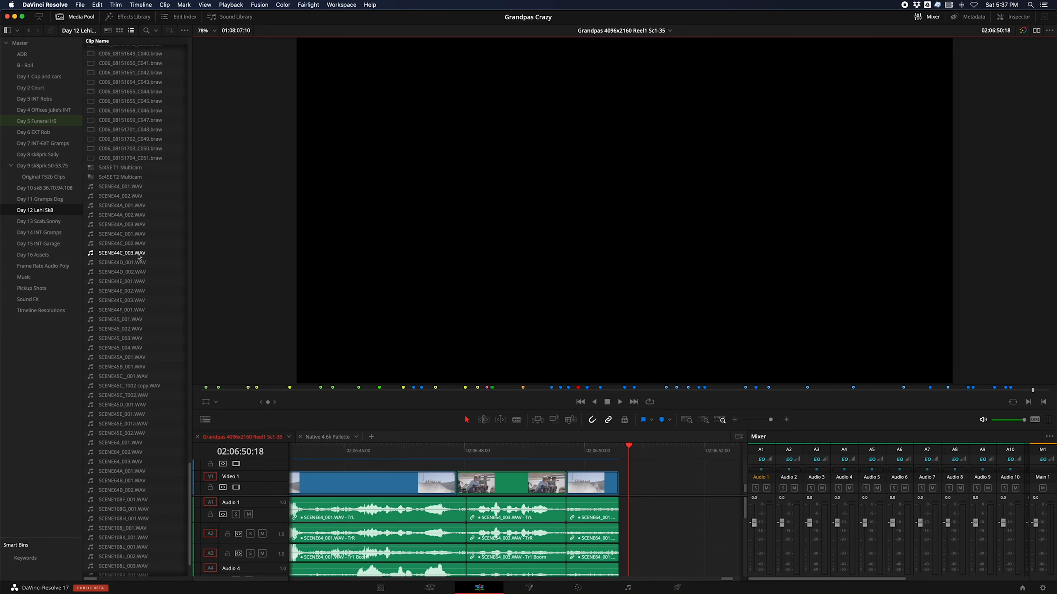
scroll(141, 261, "up", 20)
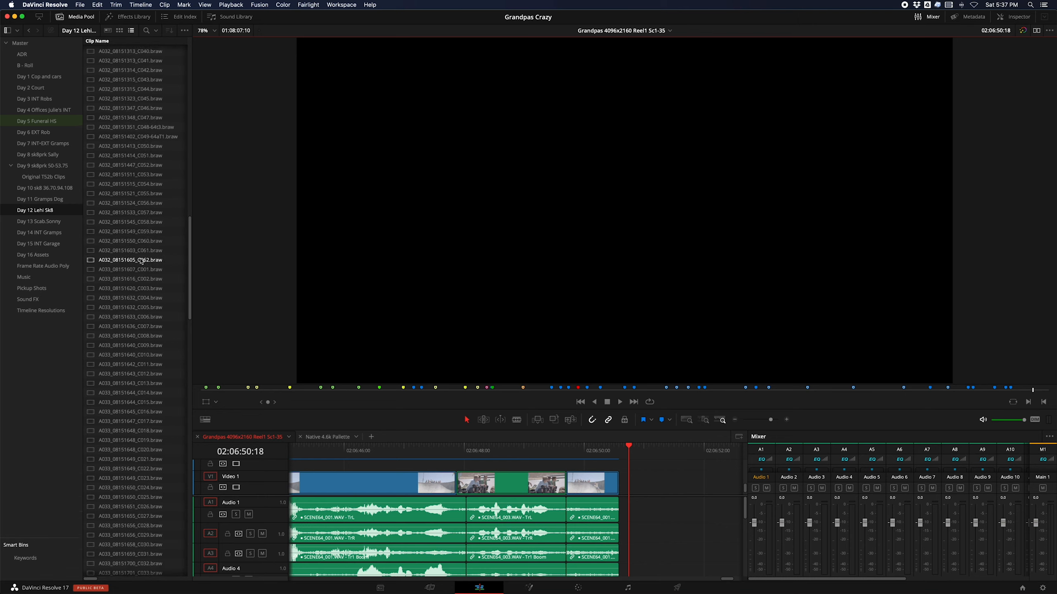
scroll(141, 261, "down", 15)
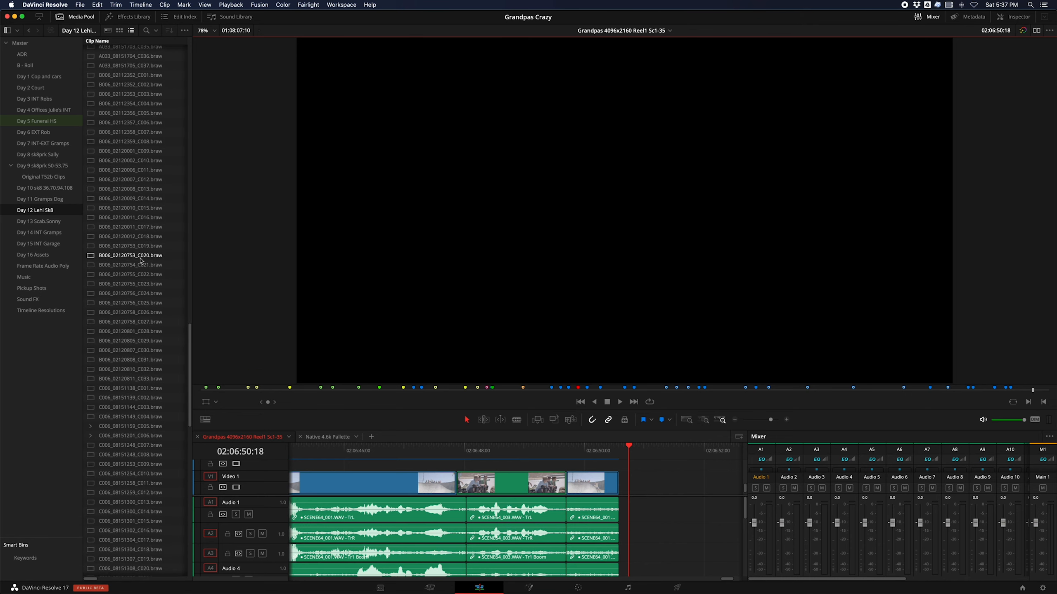
scroll(157, 416, "down", 6)
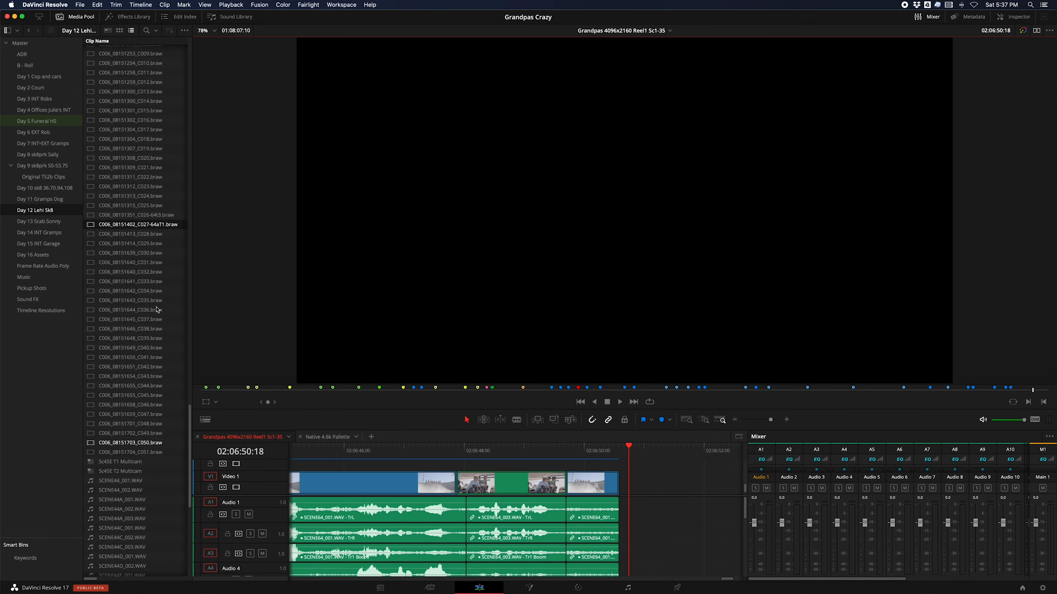
double_click(88, 225)
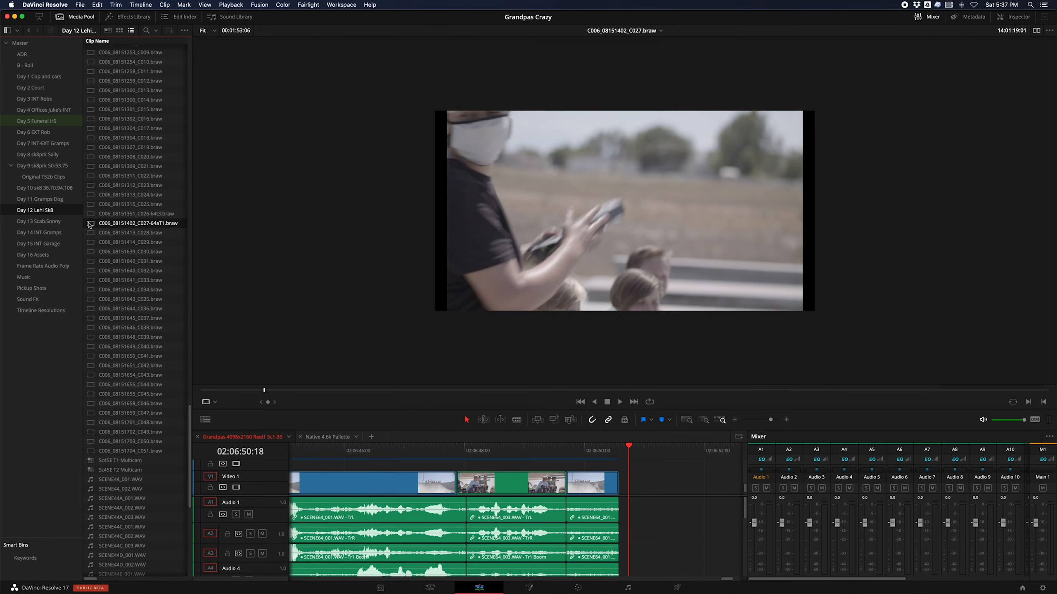
scroll(574, 262, "up", 3)
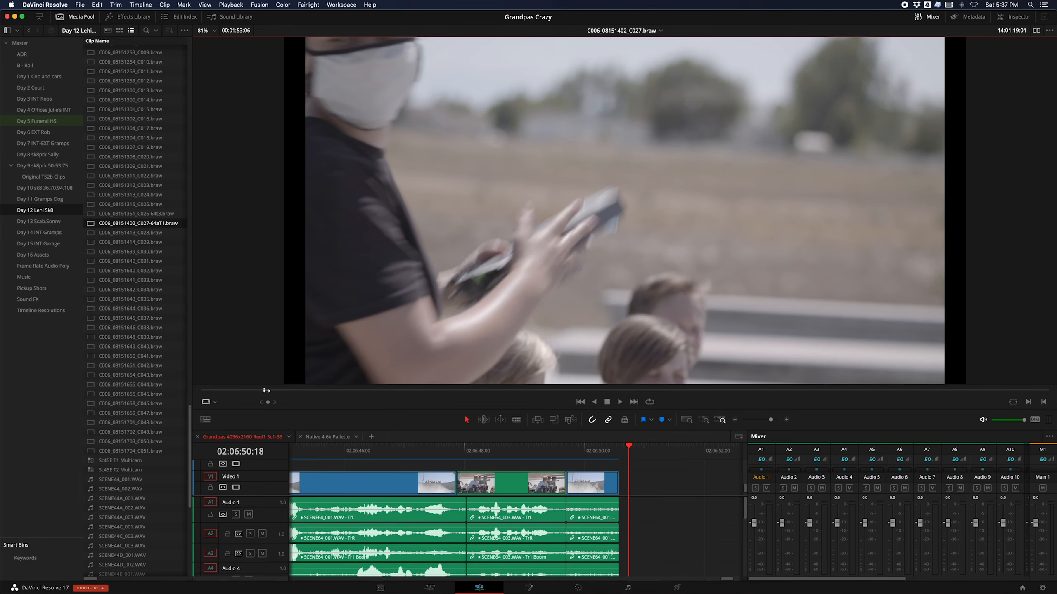
Scrub through the loaded camera clip to preview the take, and return to its first frame.
left_click(306, 390)
left_click_drag(308, 393, 369, 391)
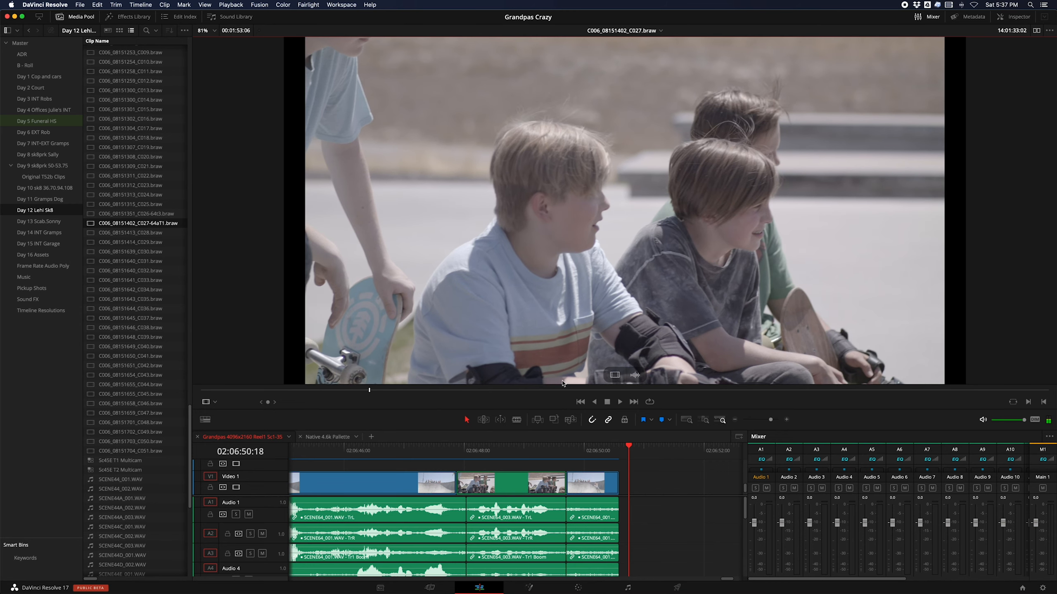
left_click(564, 351)
key("Home")
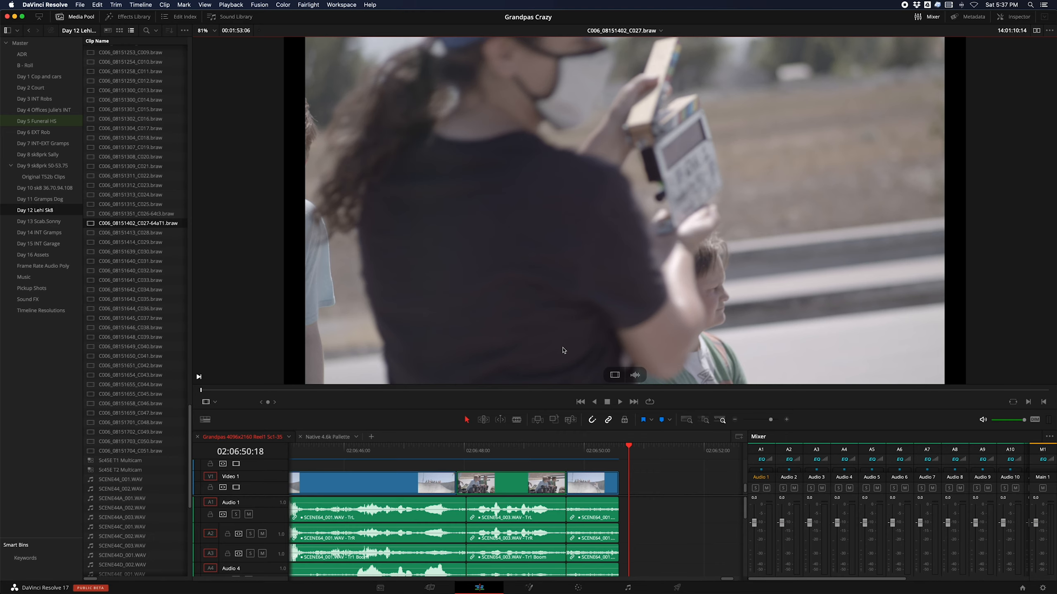
Play the clip forward and mark an in-to-out range lasting 00:00:01:11 that ends at 14:01:32:15.
key("l")
key("l")
key("l")
key("l")
key("l")
key("k")
key("l")
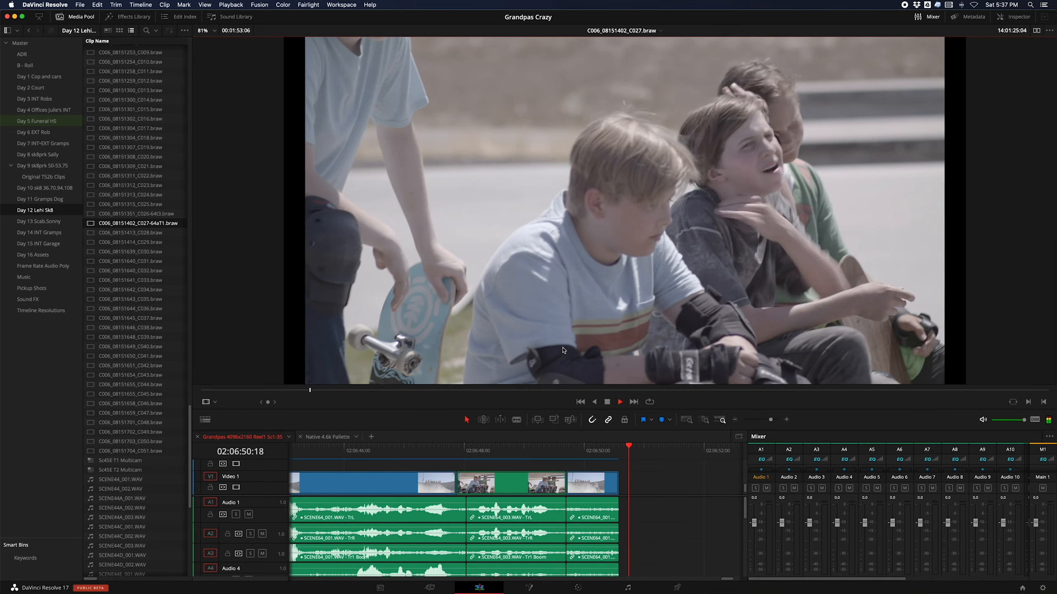
key("i")
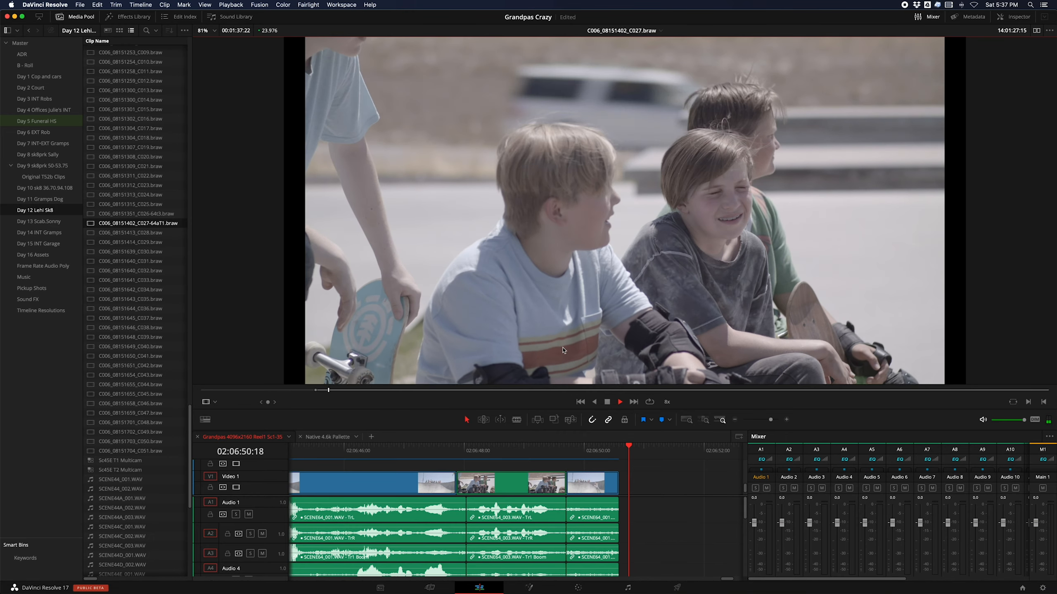
key("i")
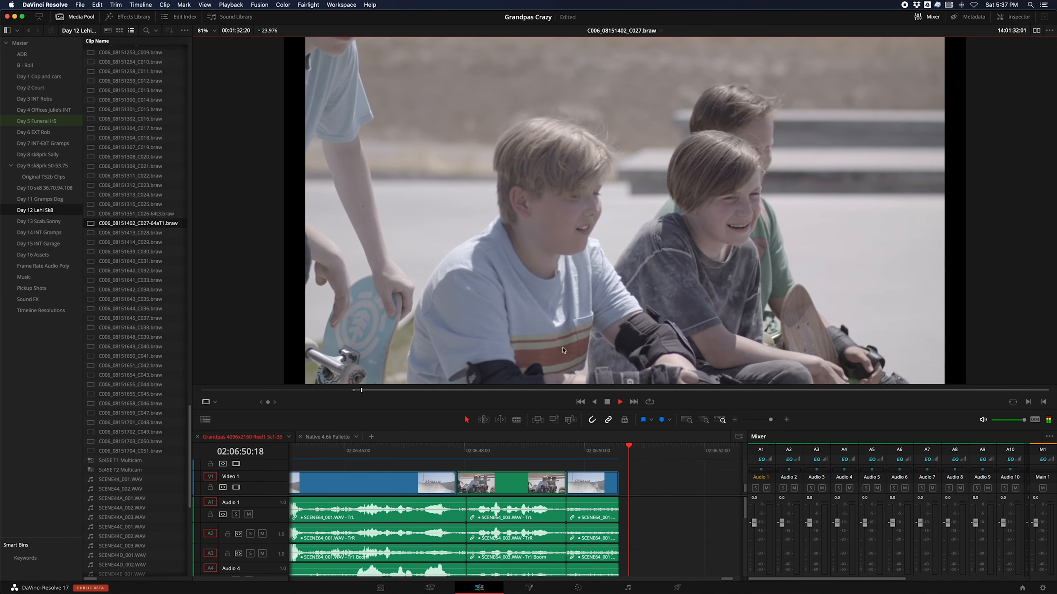
key("o")
key("k")
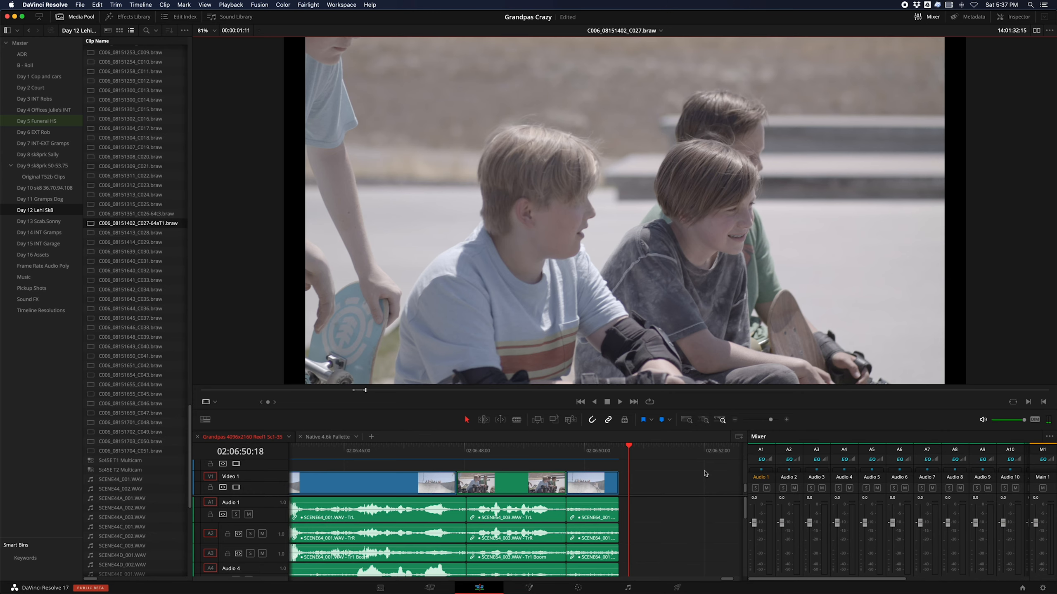
Place the marked range on Video 1 a short gap after the timeline's last clip and inspect its synced audio tracks.
scroll(656, 486, "right", 5)
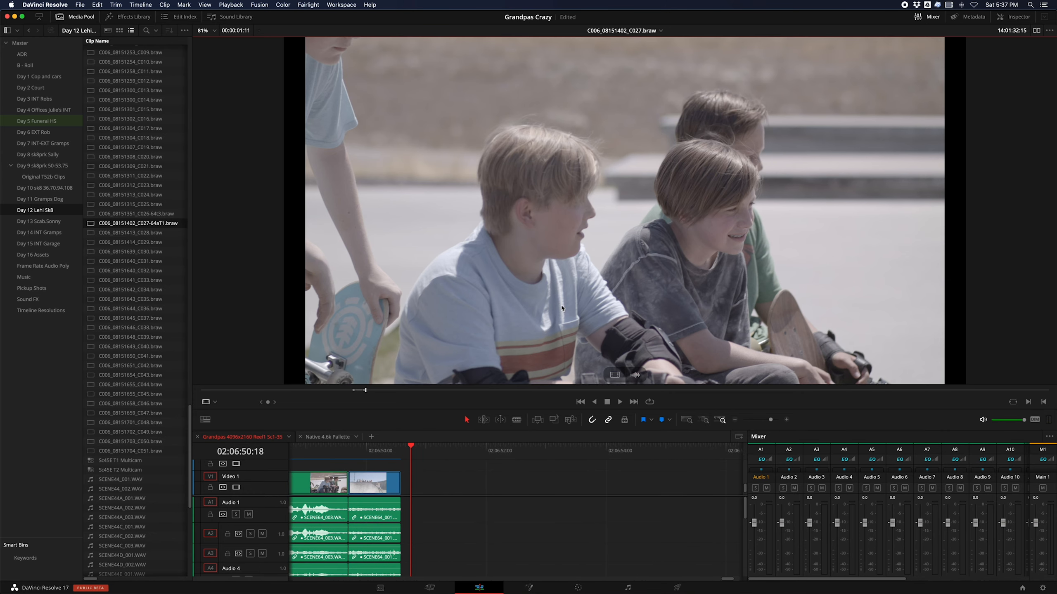
left_click_drag(561, 308, 516, 492)
scroll(636, 545, "down", 5)
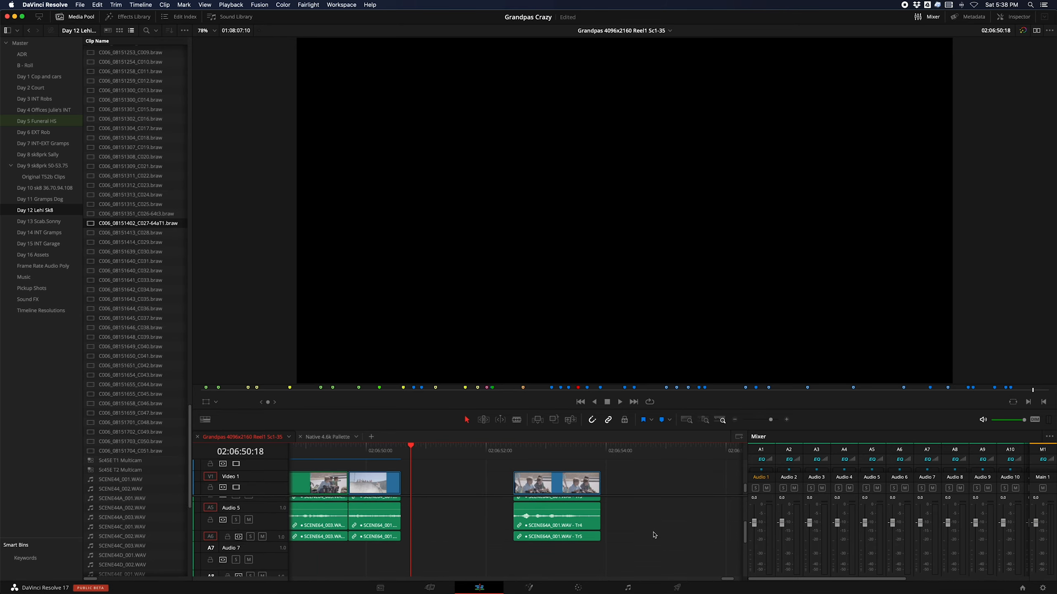
scroll(654, 533, "up", 3)
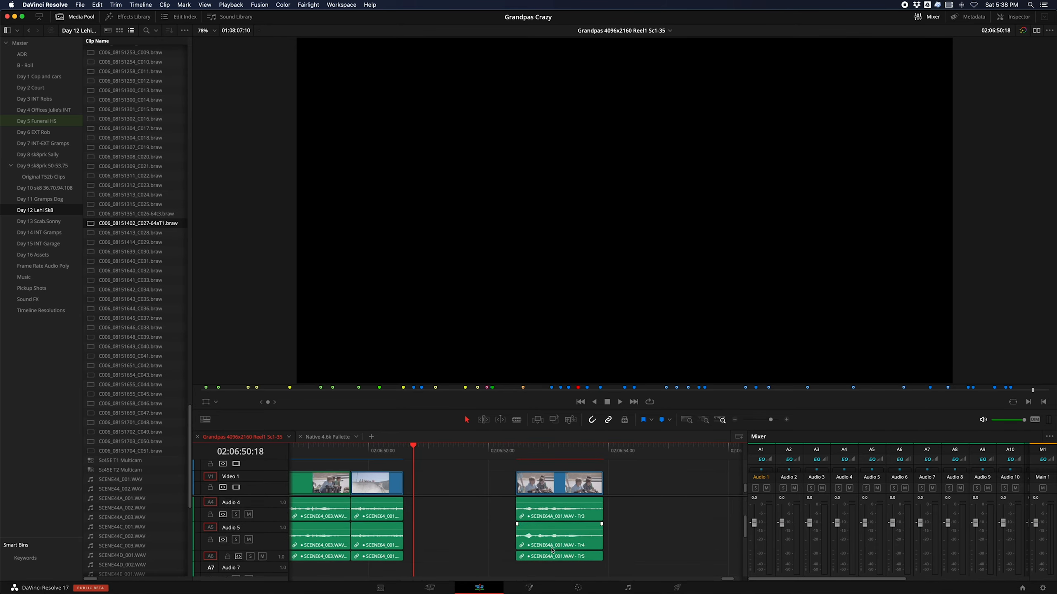
scroll(552, 551, "up", 3)
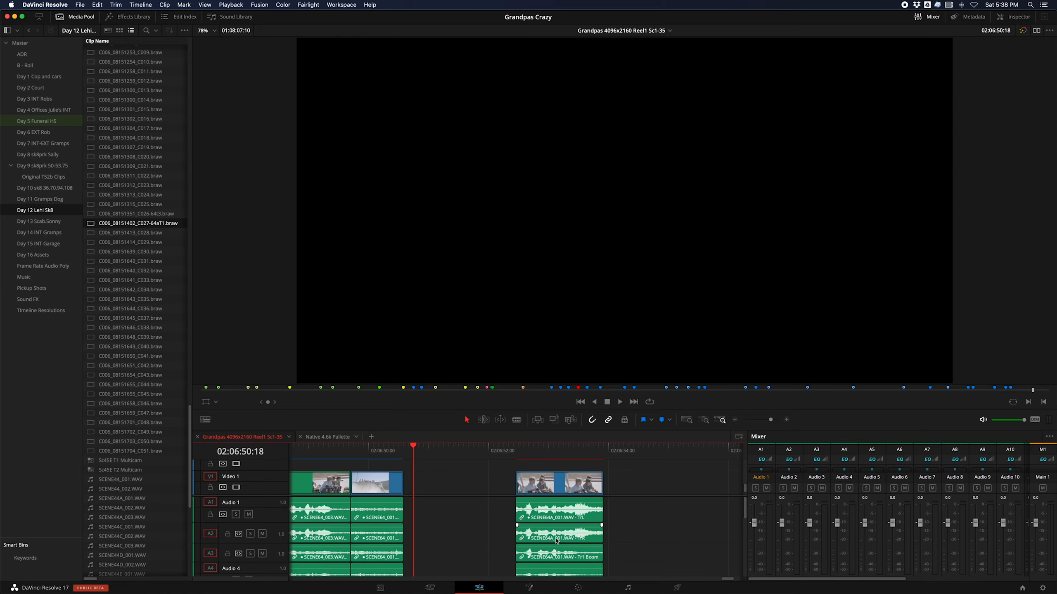
scroll(614, 484, "up", 2)
scroll(615, 484, "down", 4)
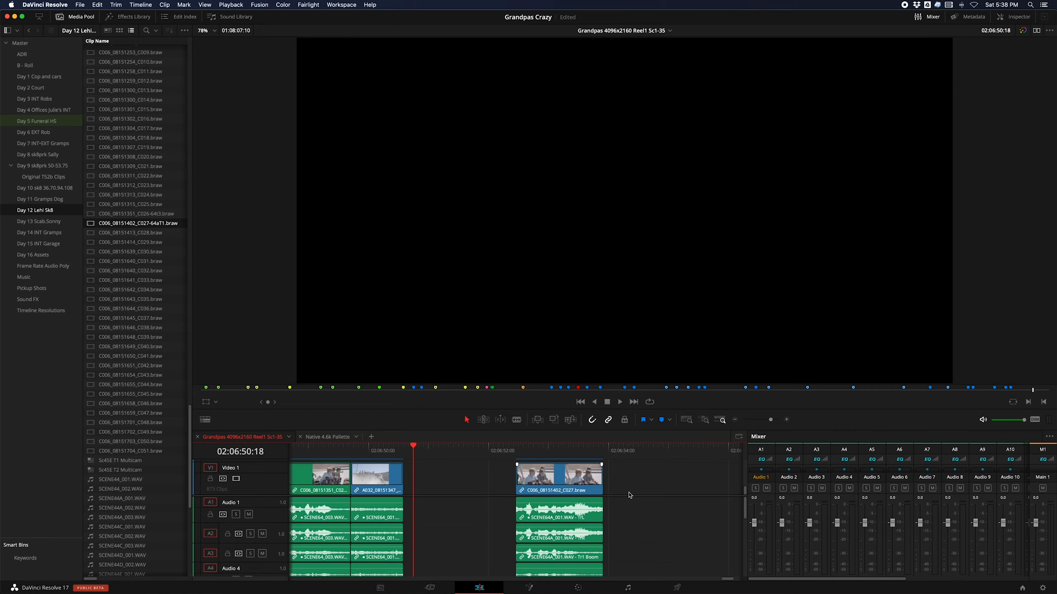
key("super+Tab")
key("super+Tab")
key("super+Tab")
key("super+Tab")
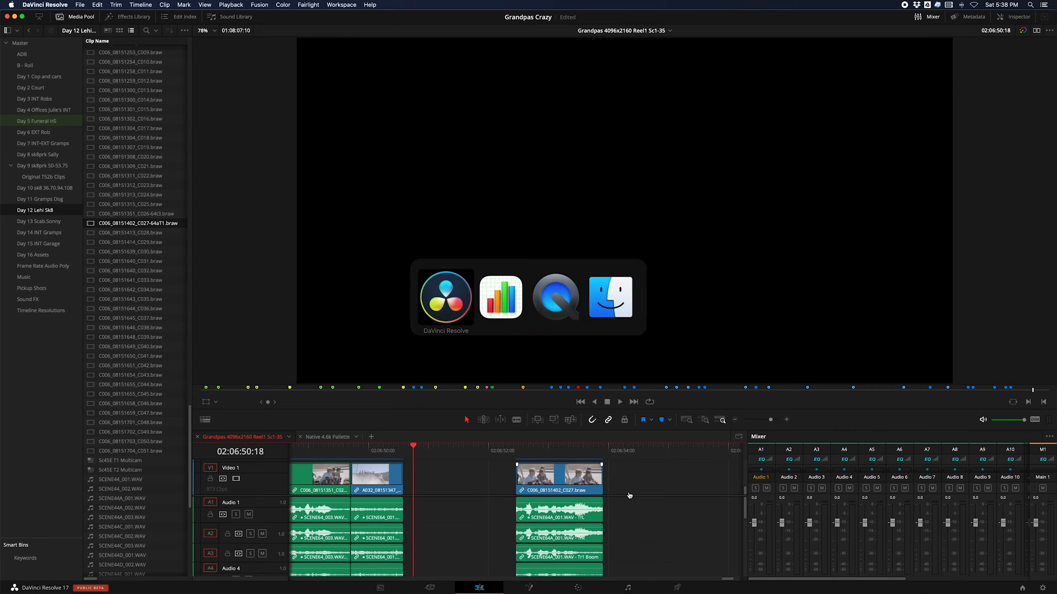